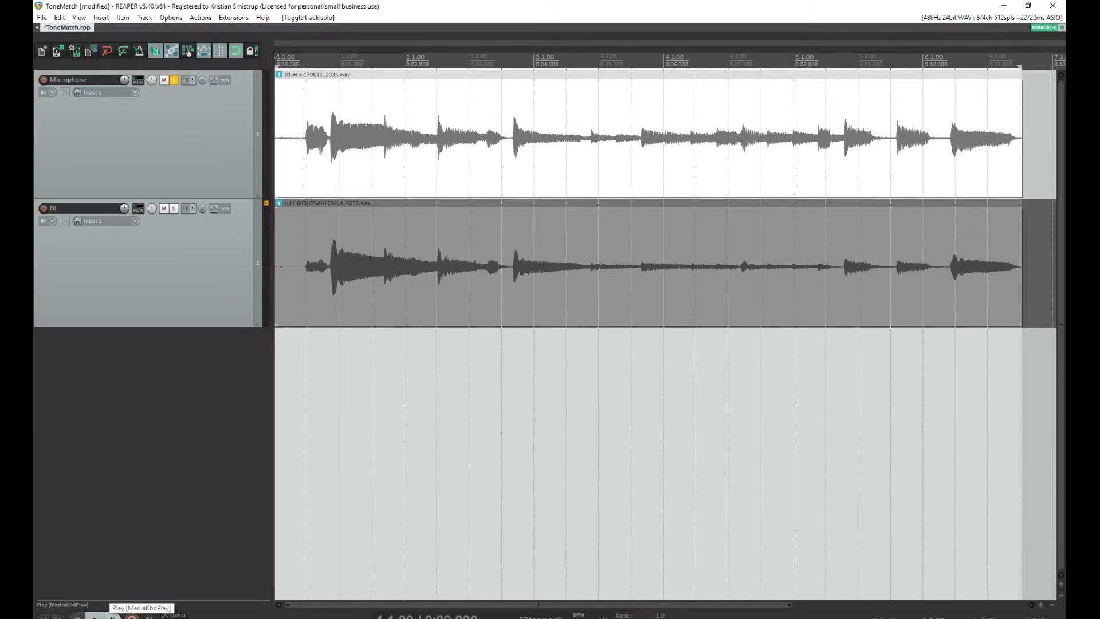
Play back the soloed Microphone recording, and solo the DI track to play its recording for comparison
click(94, 616)
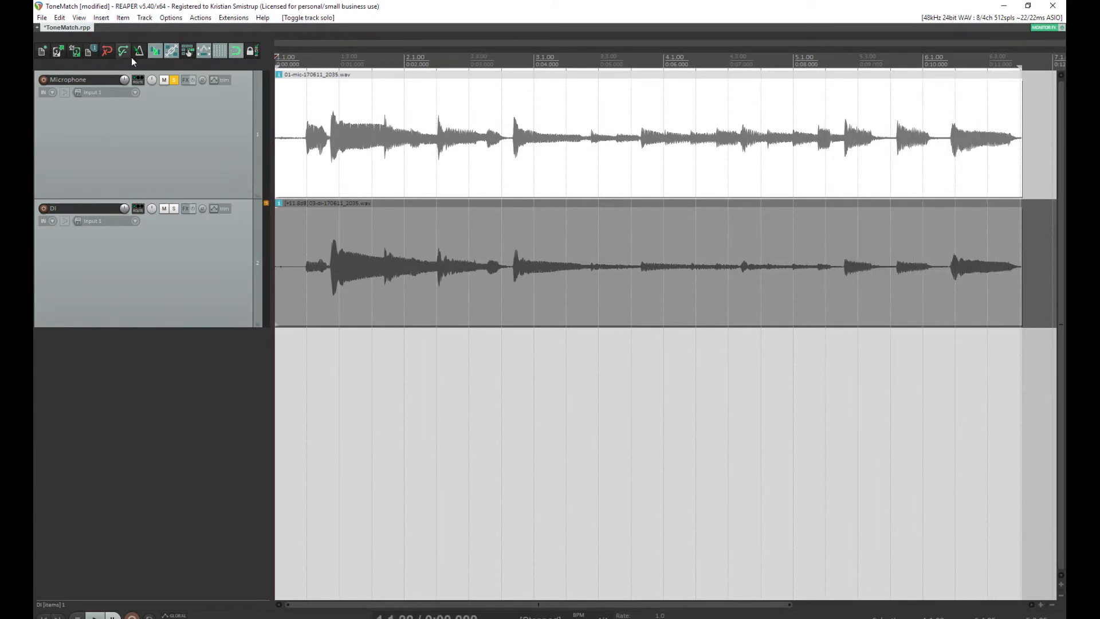
click(174, 80)
click(166, 118)
click(174, 208)
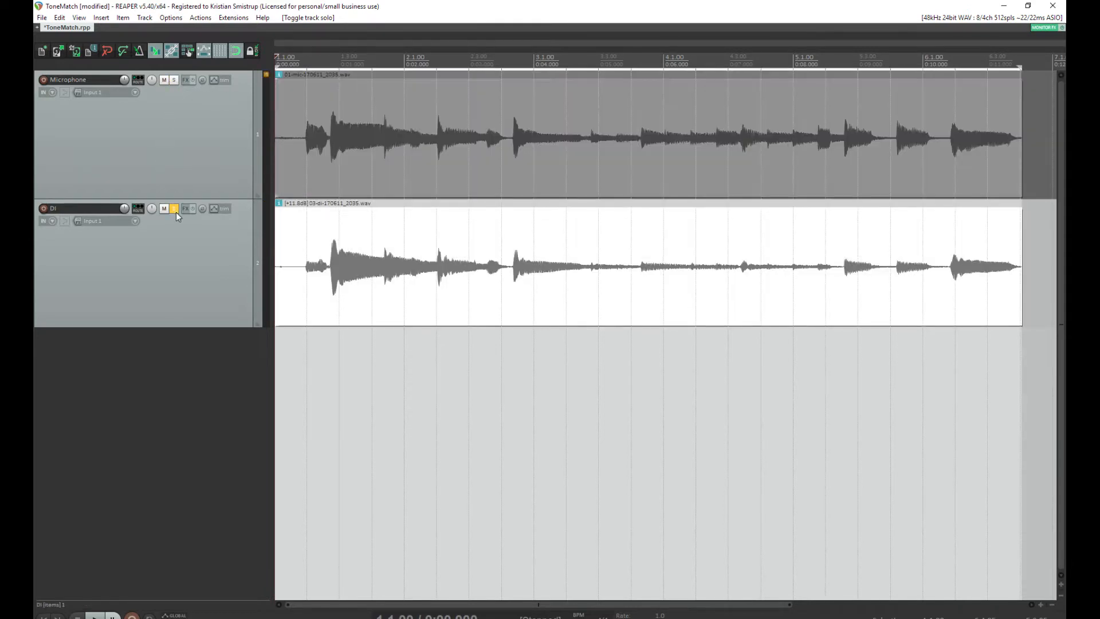
click(94, 616)
Solo only the Microphone track and add MFreeformEqualizer to it with the range at +33.70 dB
click(174, 208)
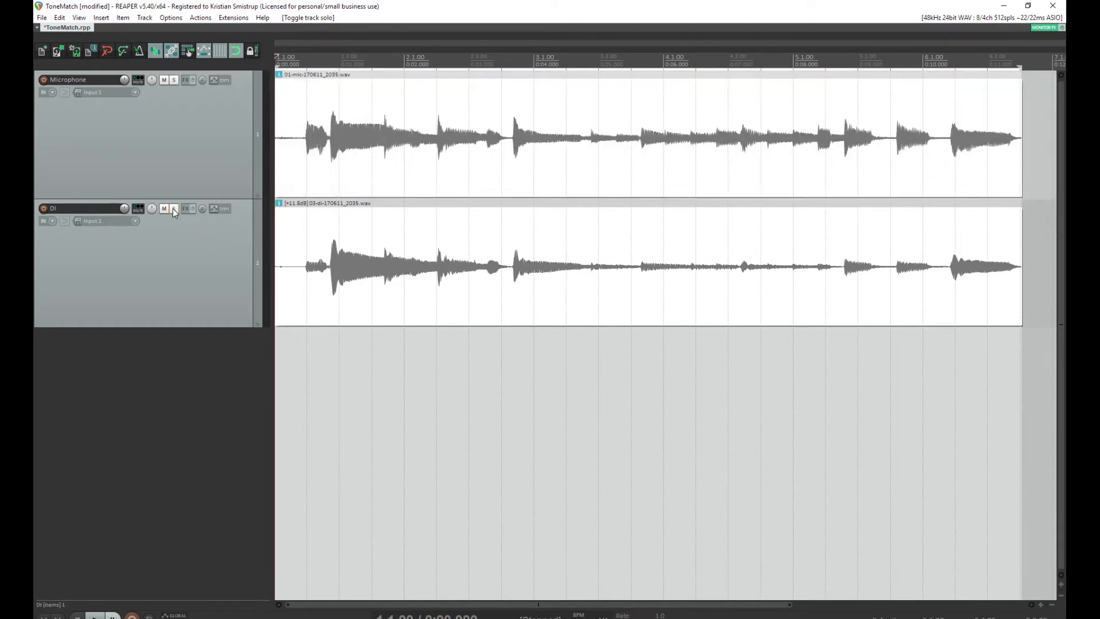
click(175, 80)
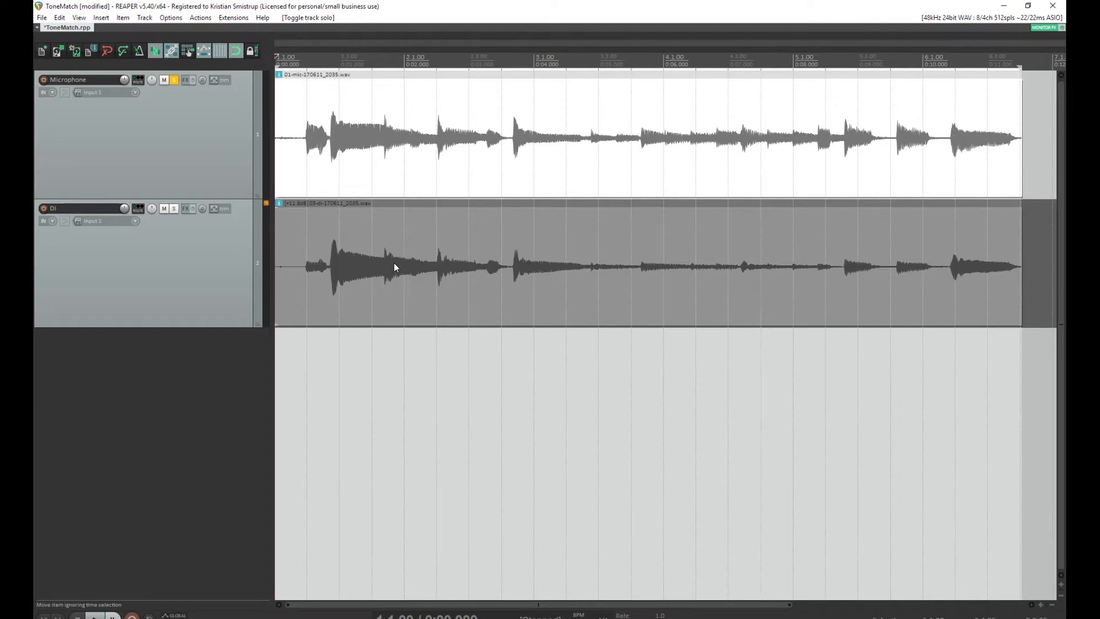
click(185, 80)
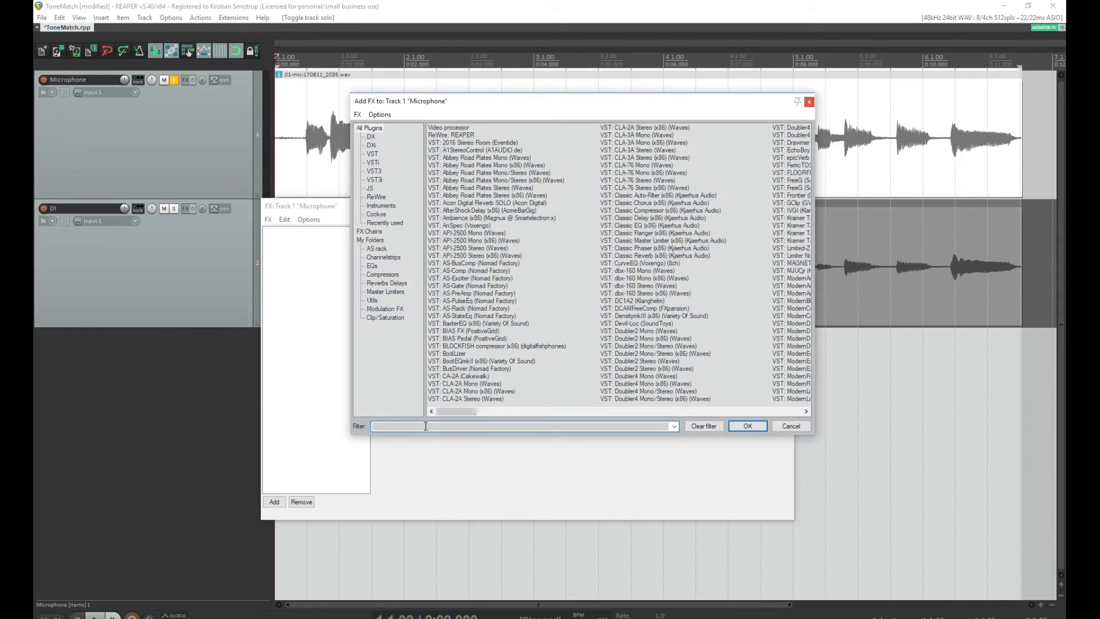
text(mfreefor)
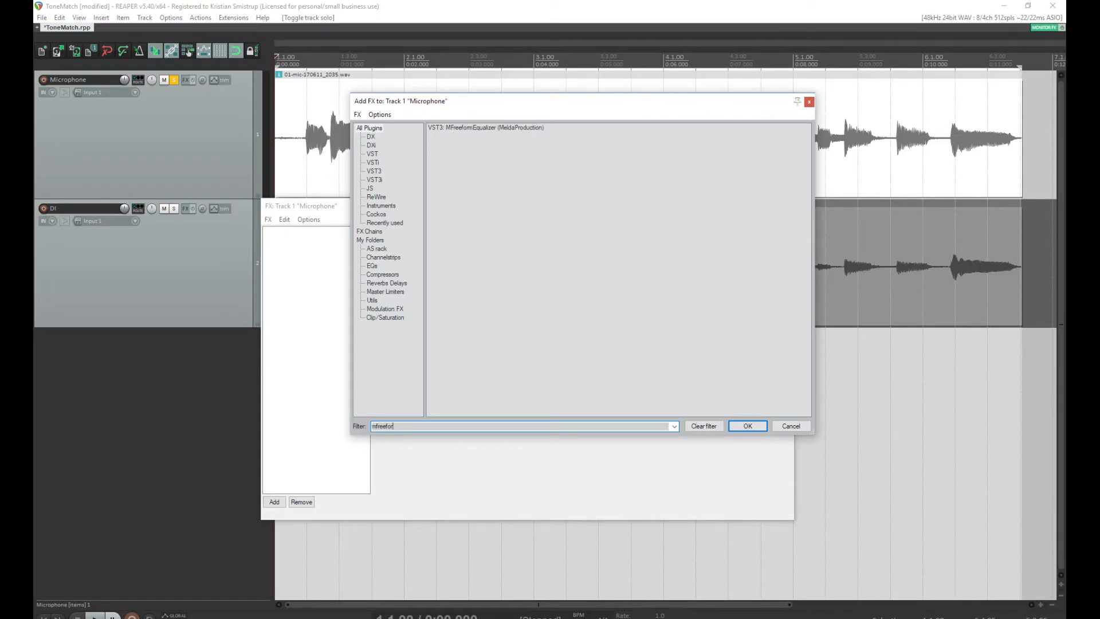
double_click(493, 128)
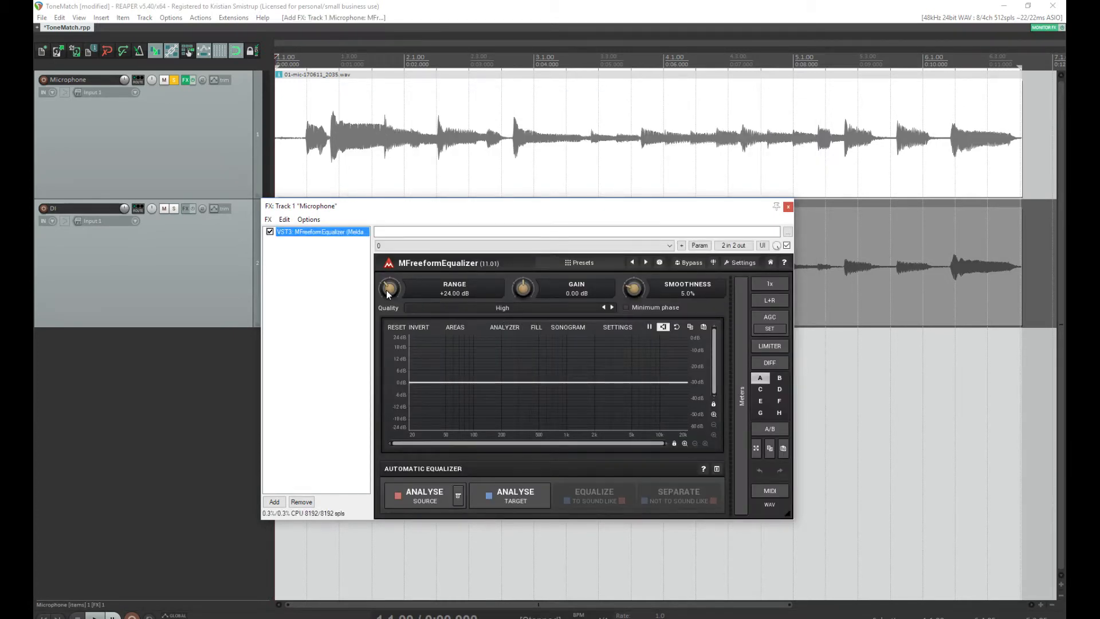
drag(387, 290, 387, 268)
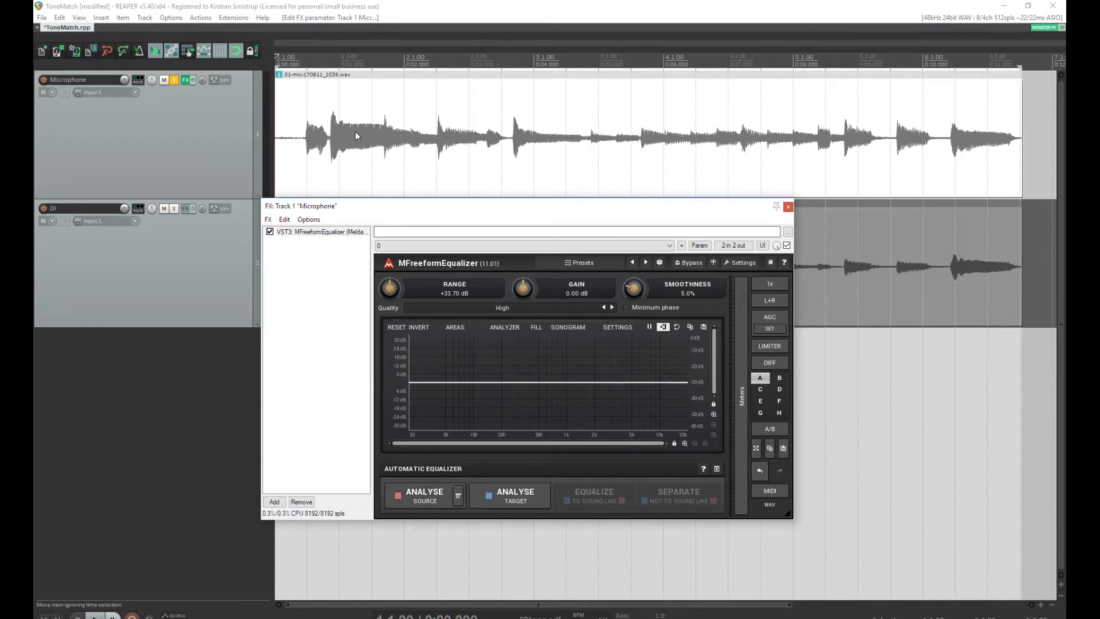
Analyse the Microphone track's playback as the equalizer's source spectrum
click(427, 496)
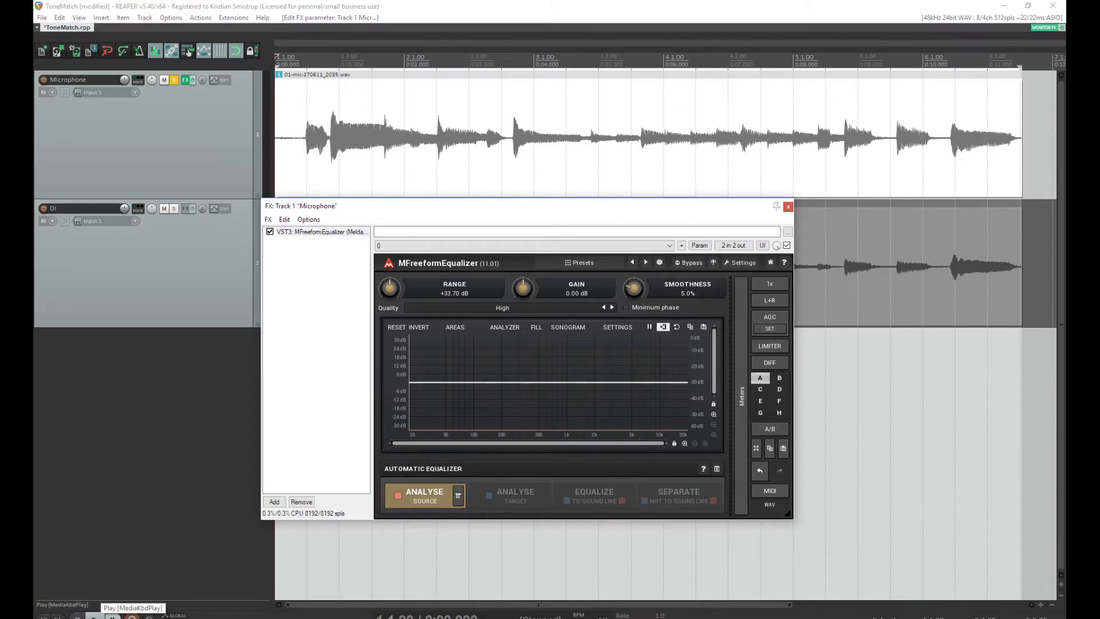
click(94, 616)
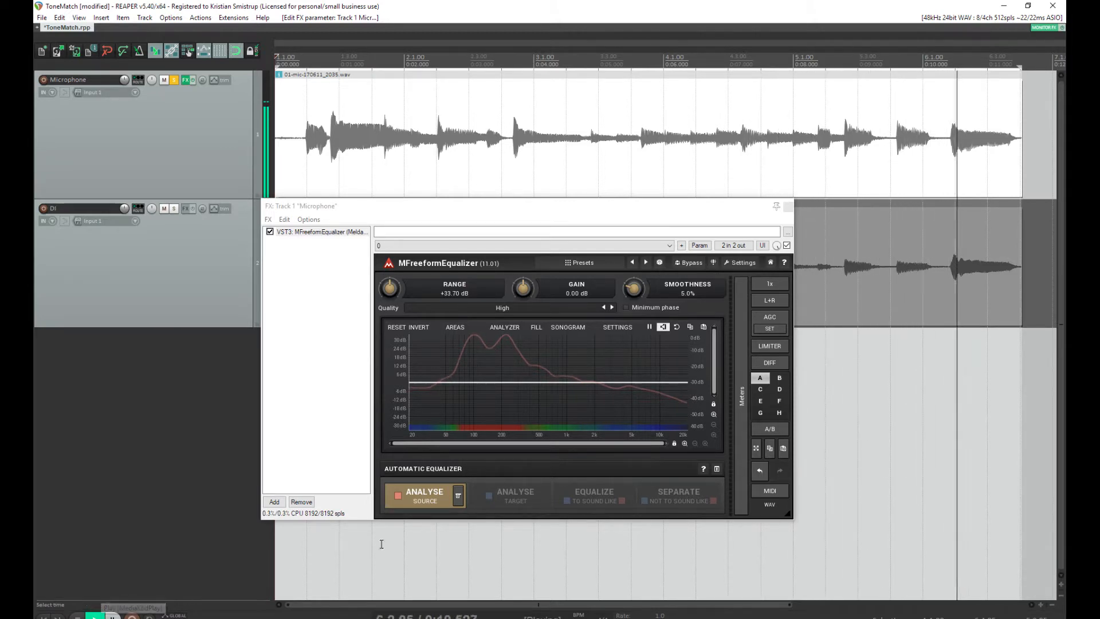
key(space)
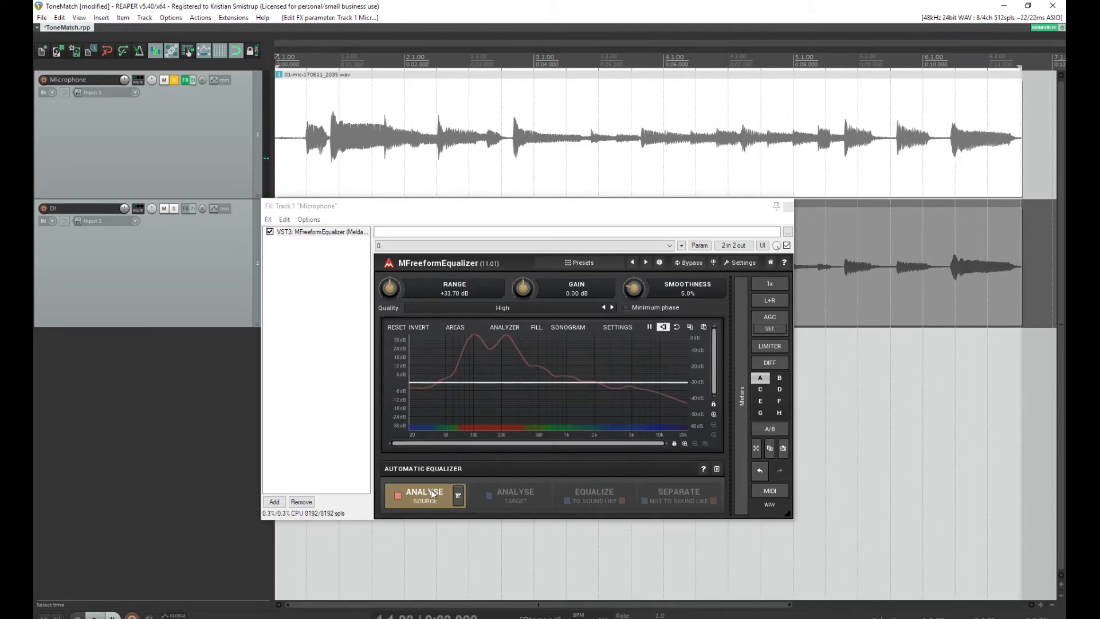
click(431, 491)
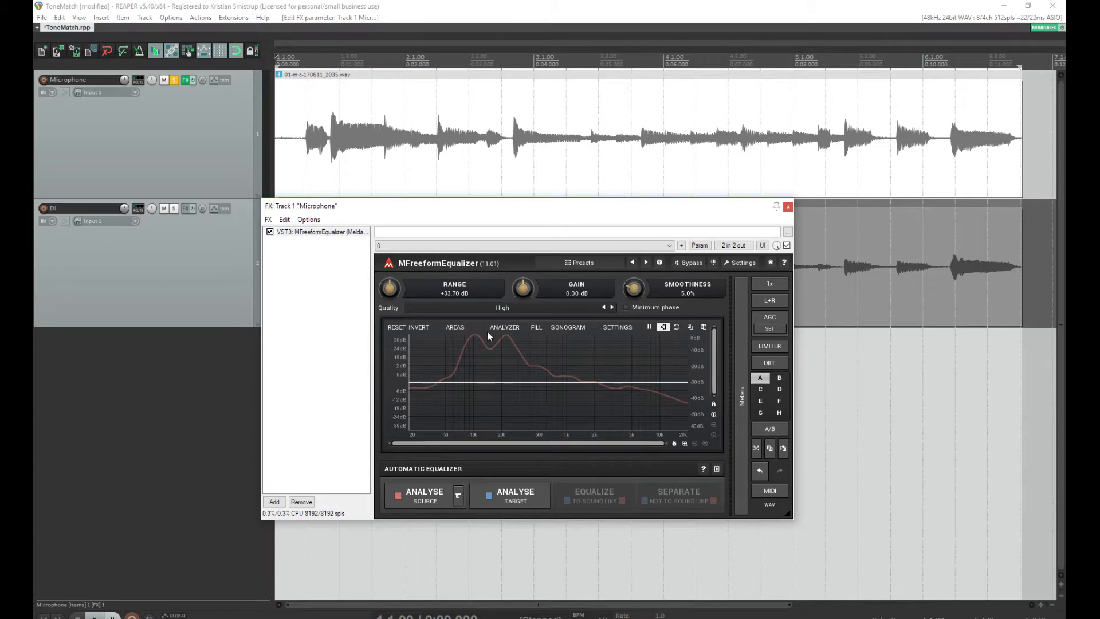
Save the source analysis as OM42 Tears in heaven in ACOUSTIC TONE match, overwriting the existing file, and close the effects window
click(458, 496)
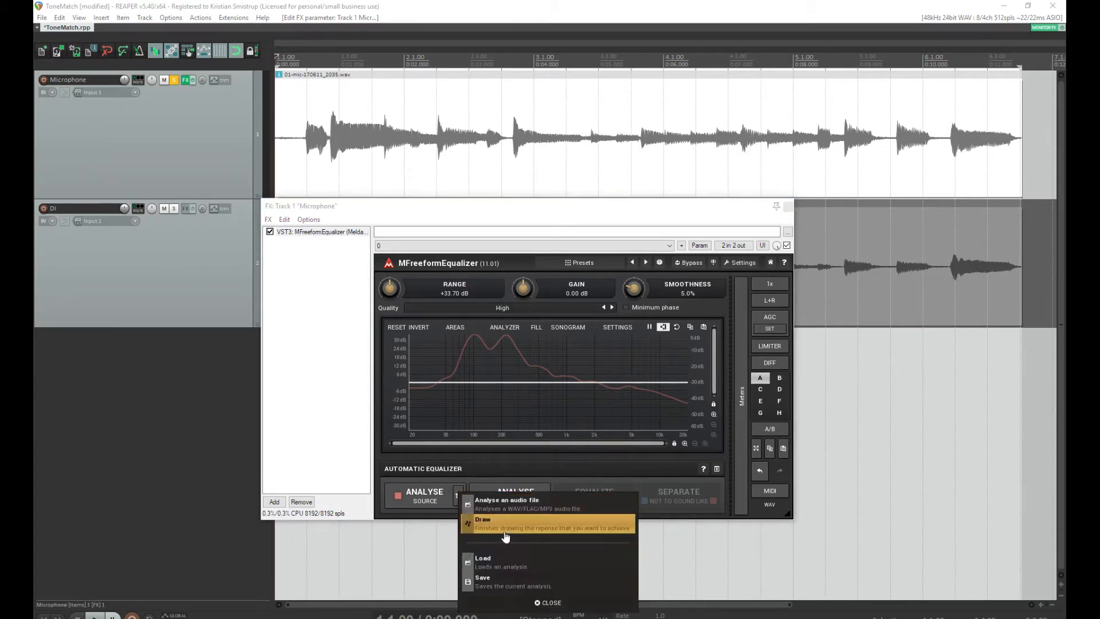
click(501, 582)
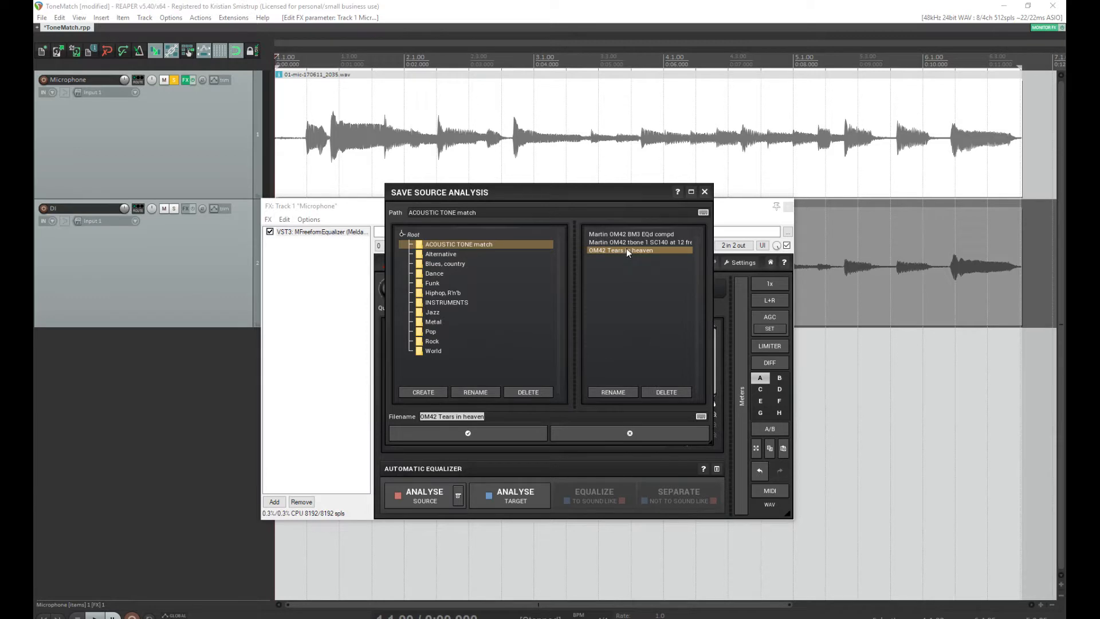
click(467, 436)
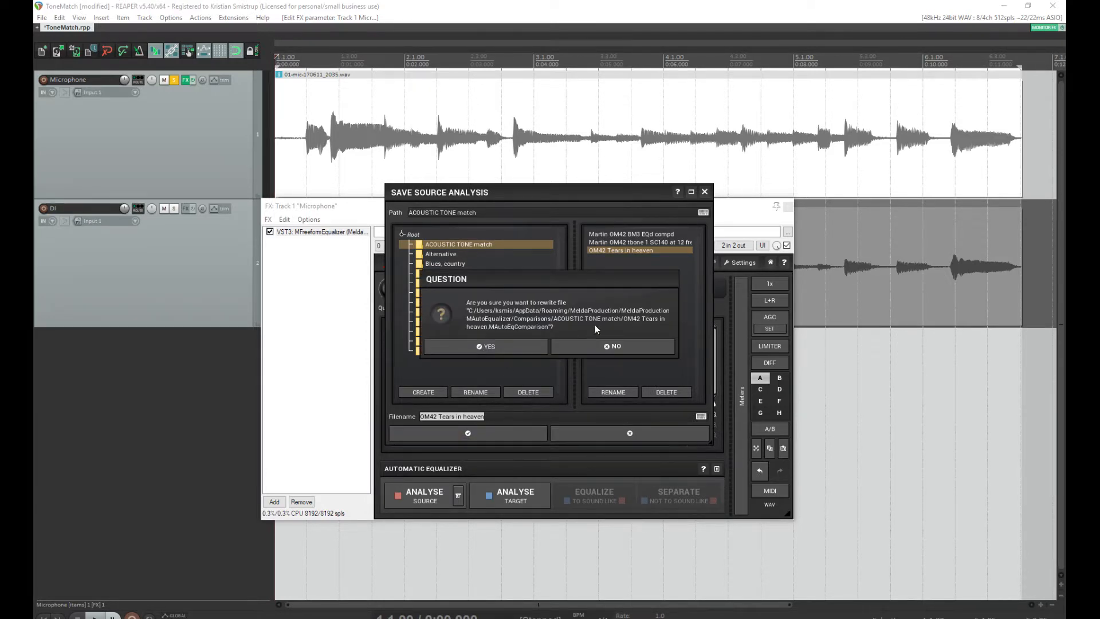
click(484, 346)
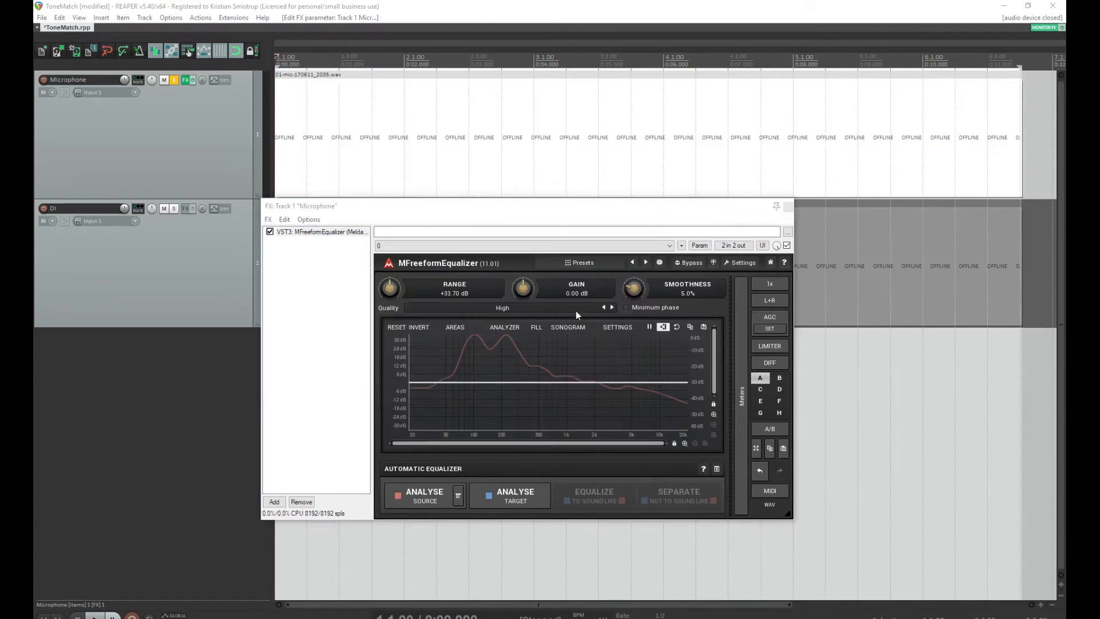
click(788, 205)
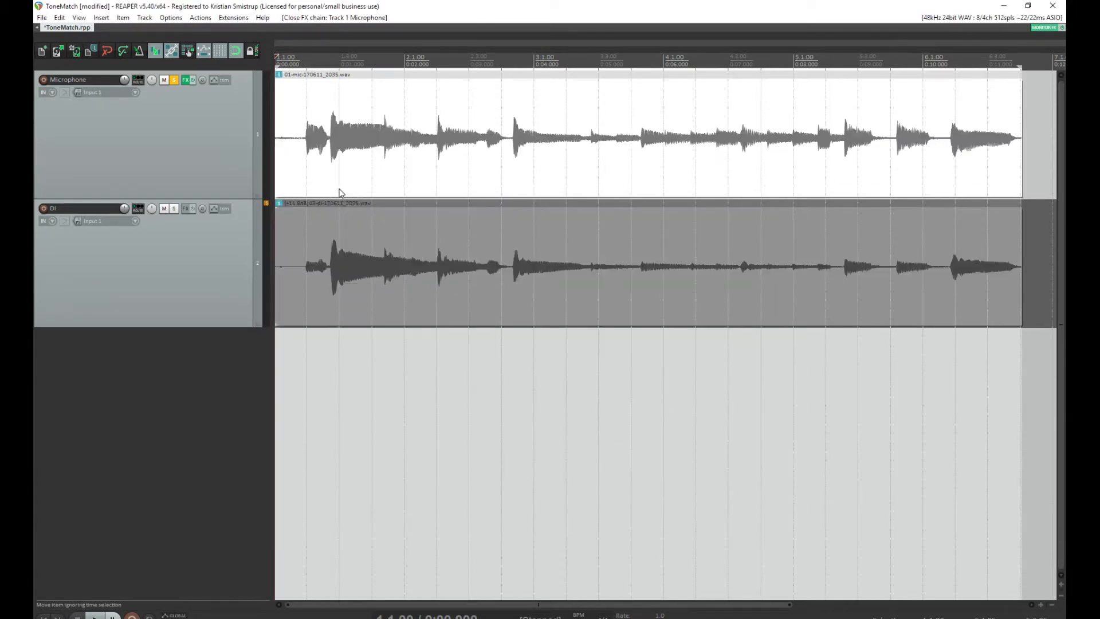
Bypass the Microphone track's effects and switch the solo from that track to DI
click(193, 80)
click(174, 80)
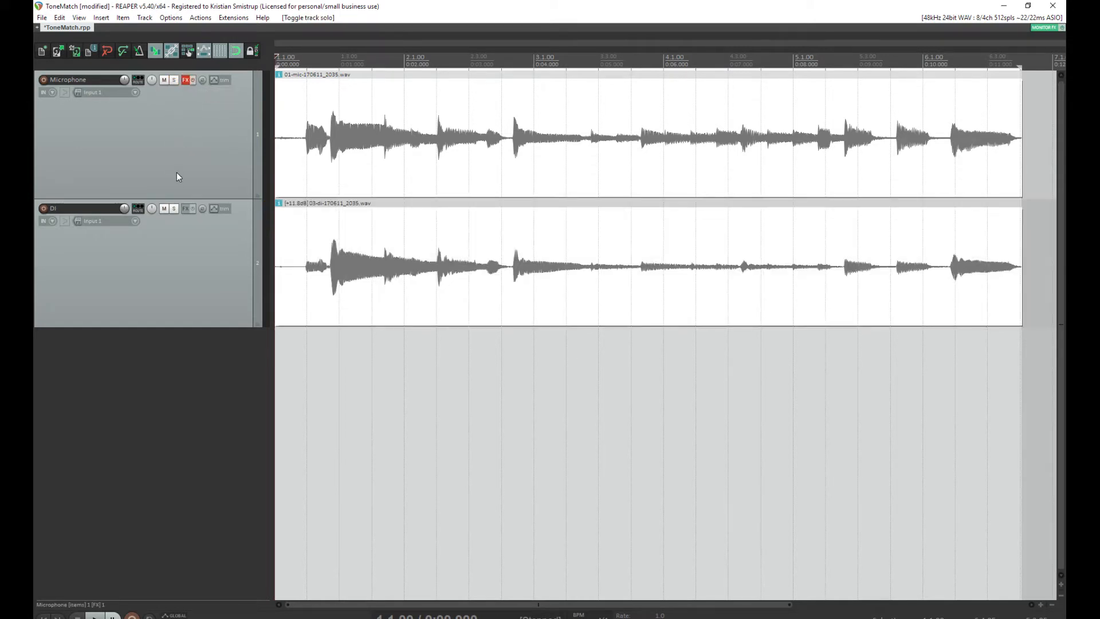
click(174, 209)
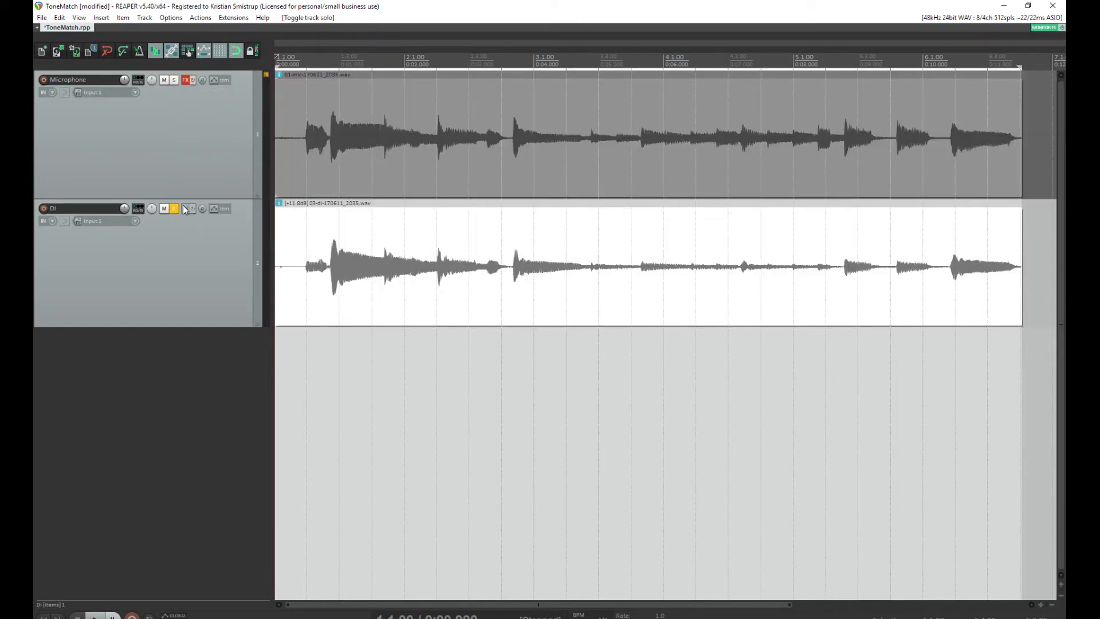
Add MFreeformEqualizer to the DI track and set its range to +32.57 dB
click(184, 207)
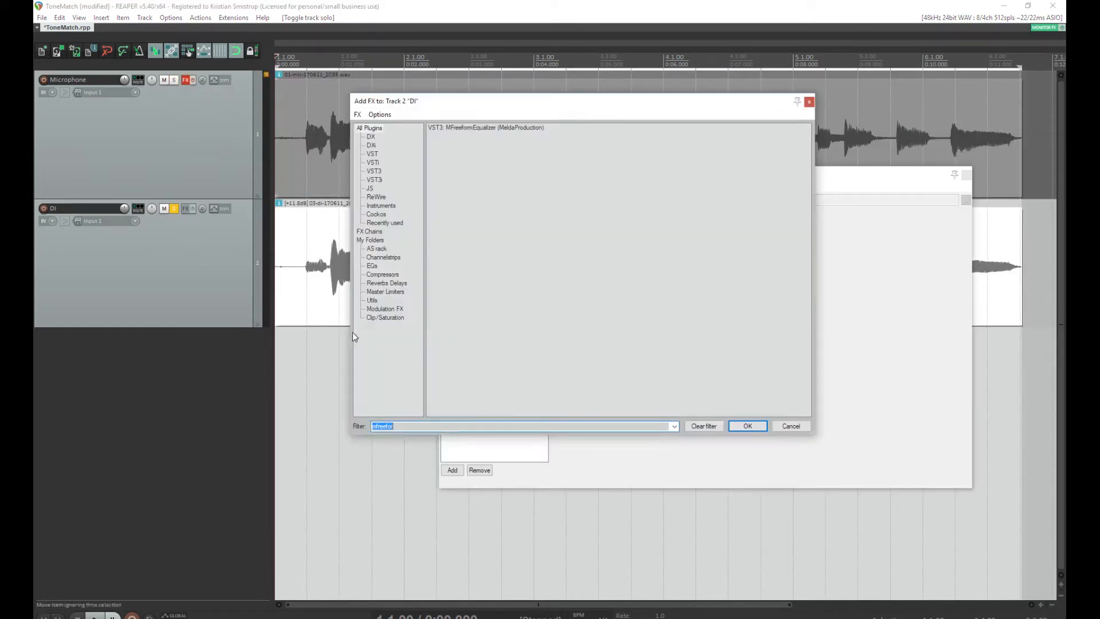
double_click(479, 130)
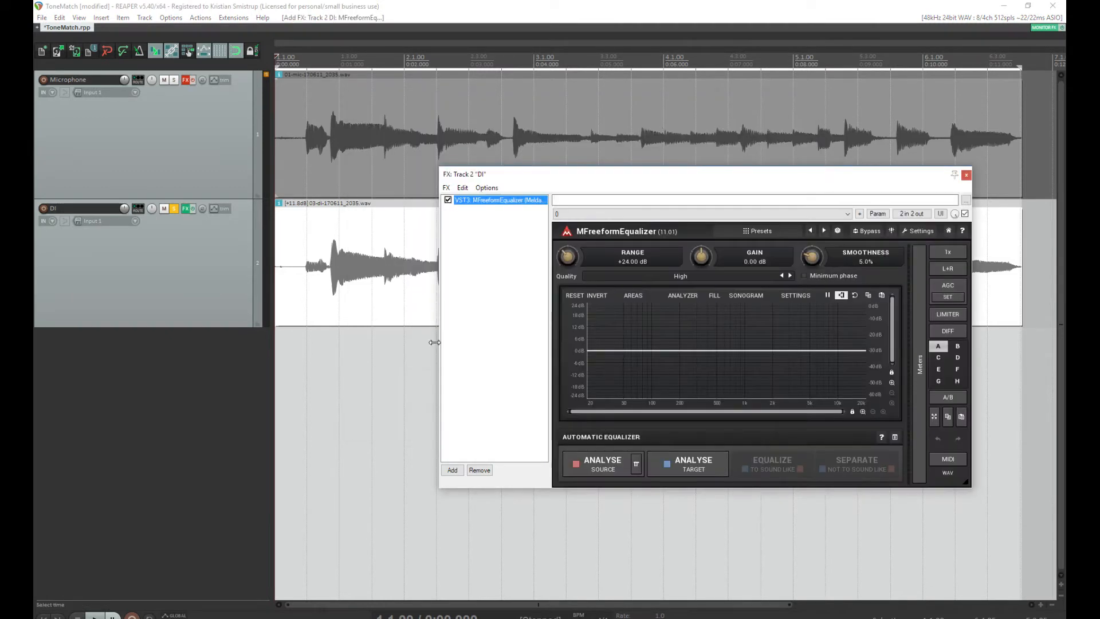
drag(631, 179, 497, 191)
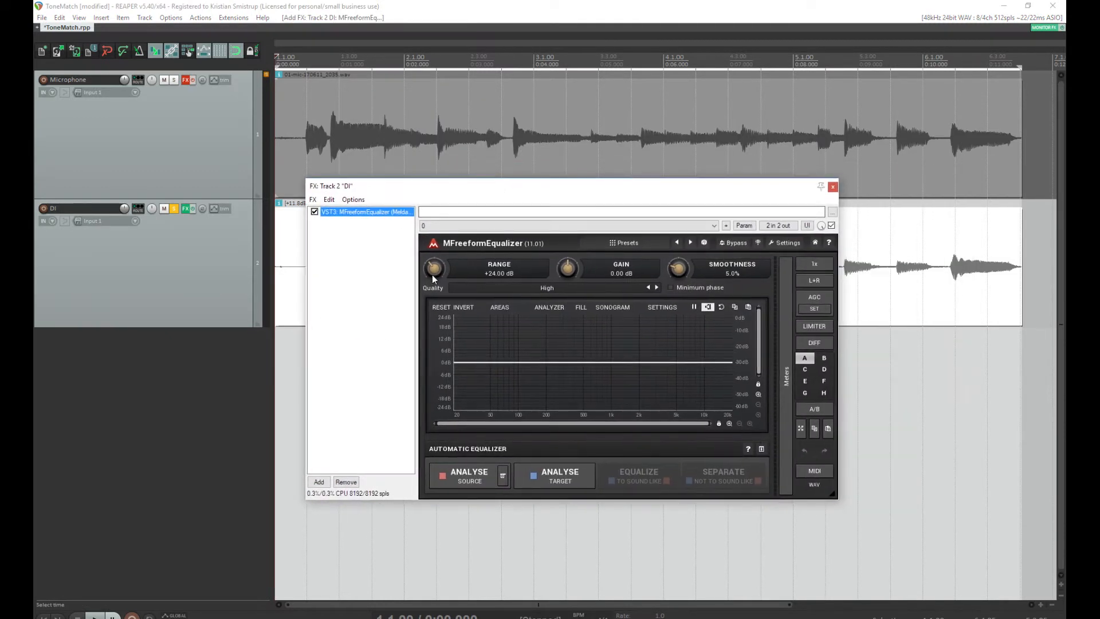
drag(432, 274, 432, 262)
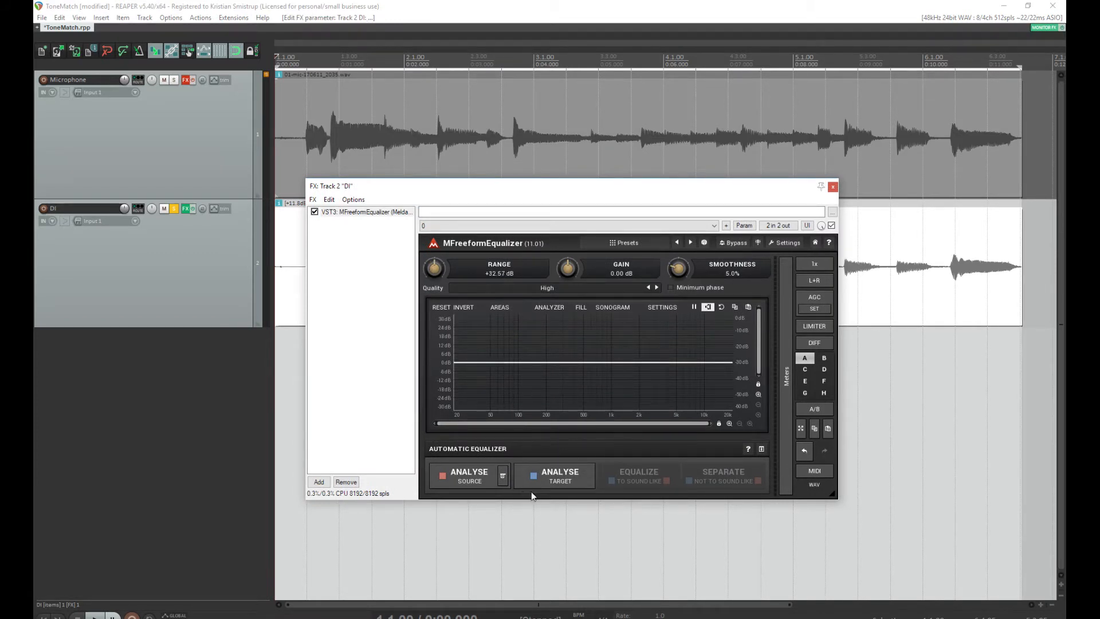
Load the OM42 Tears in heaven analysis from ACOUSTIC TONE match as the DI equalizer's source
click(560, 481)
click(506, 476)
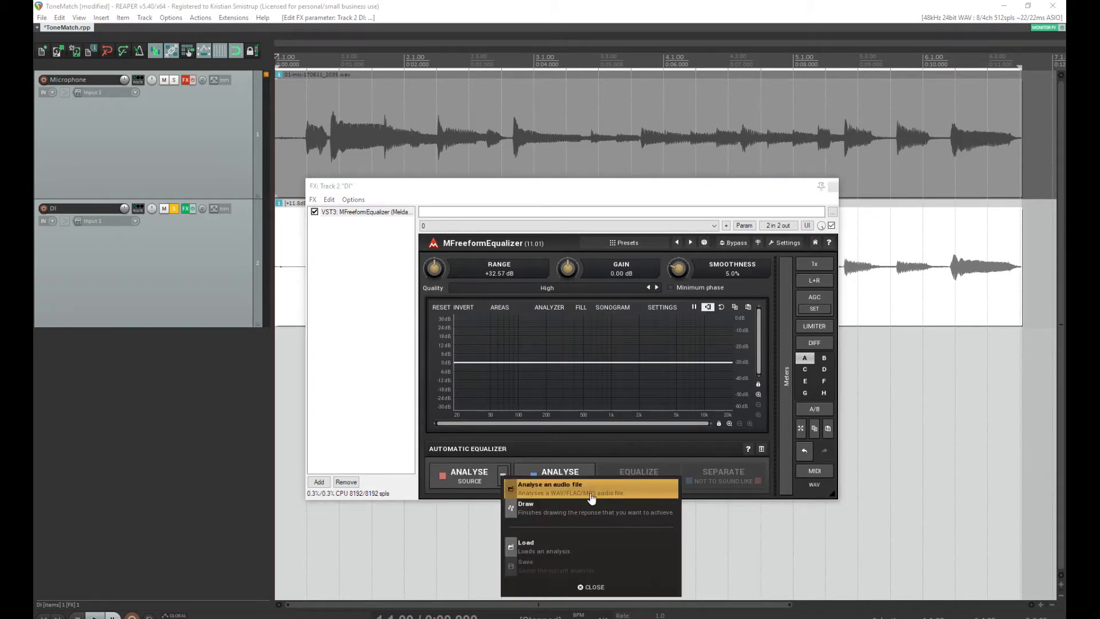
click(539, 548)
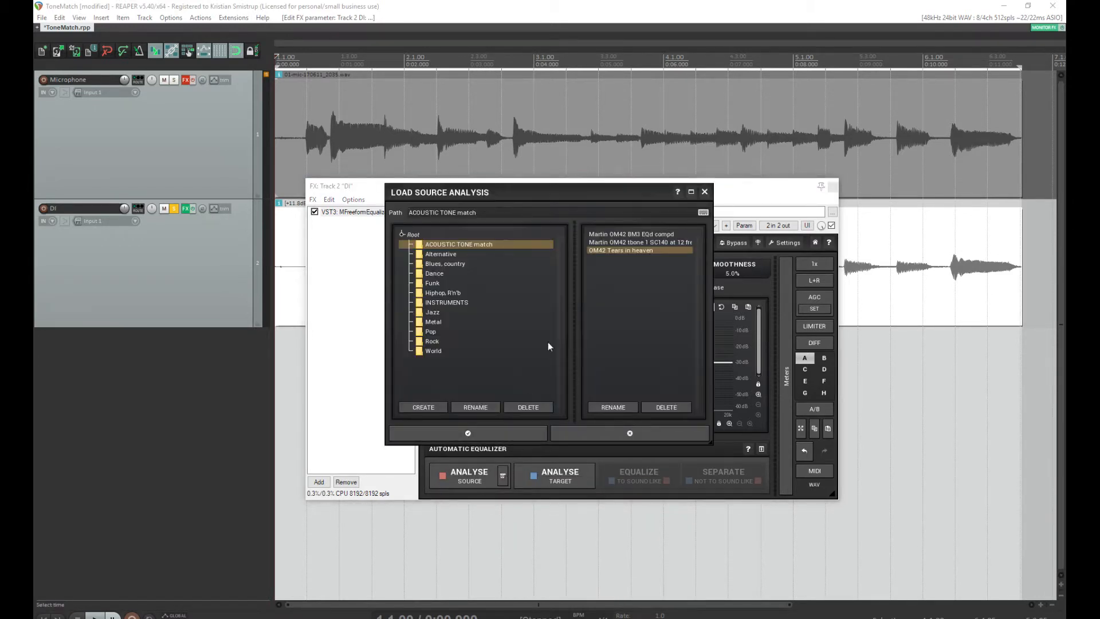
double_click(631, 251)
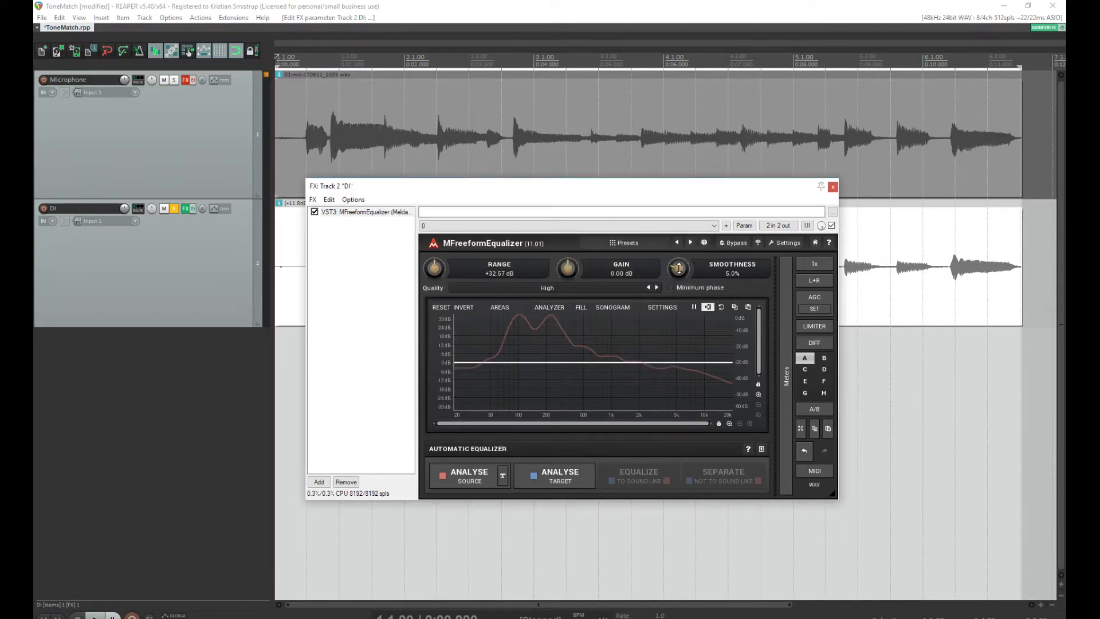
Analyse the DI track's playback as the target with smoothness at 0.00% and minimum phase enabled
drag(677, 269, 678, 302)
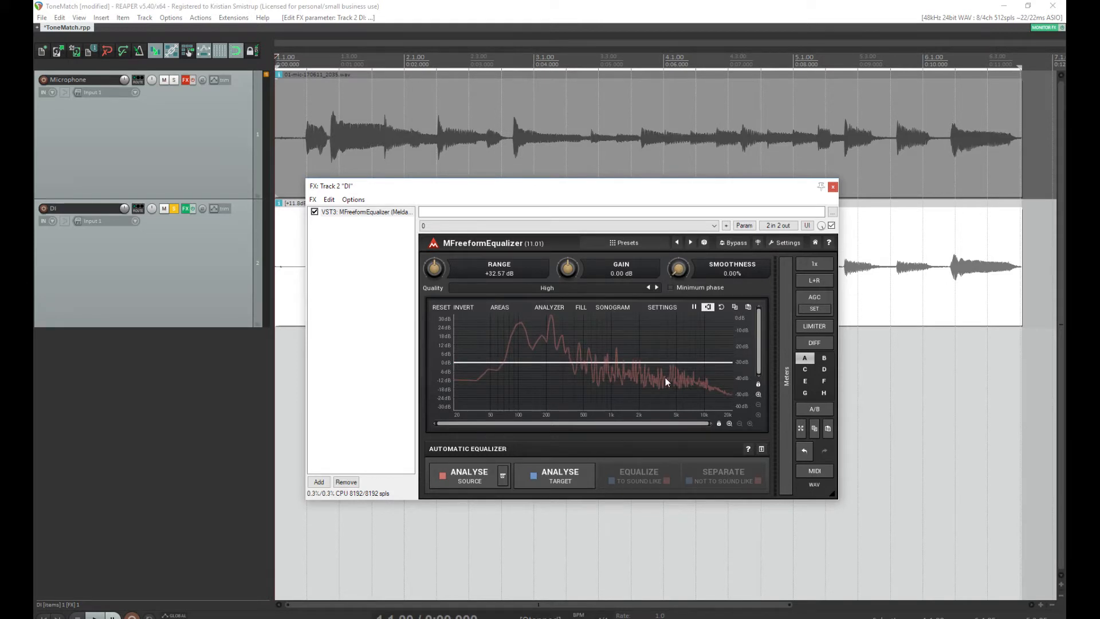
click(671, 289)
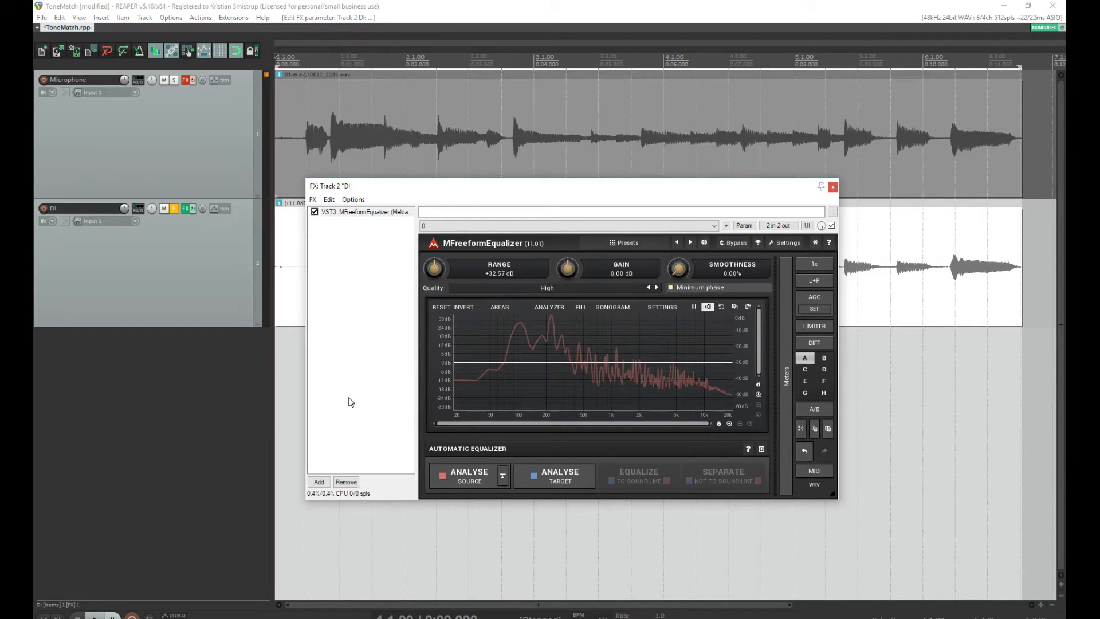
click(566, 478)
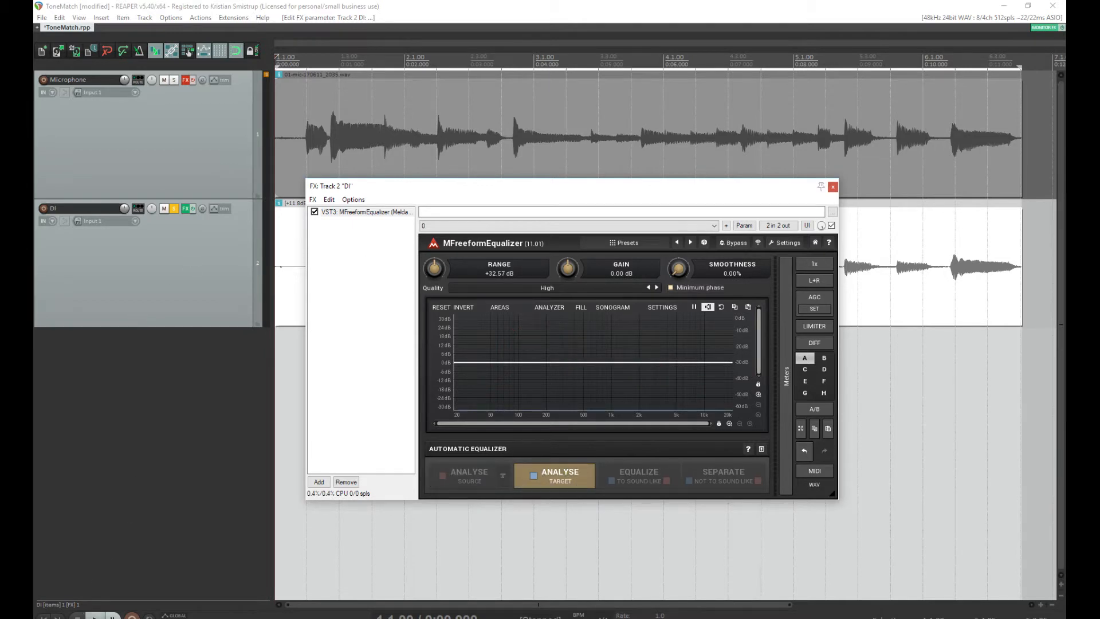
click(95, 616)
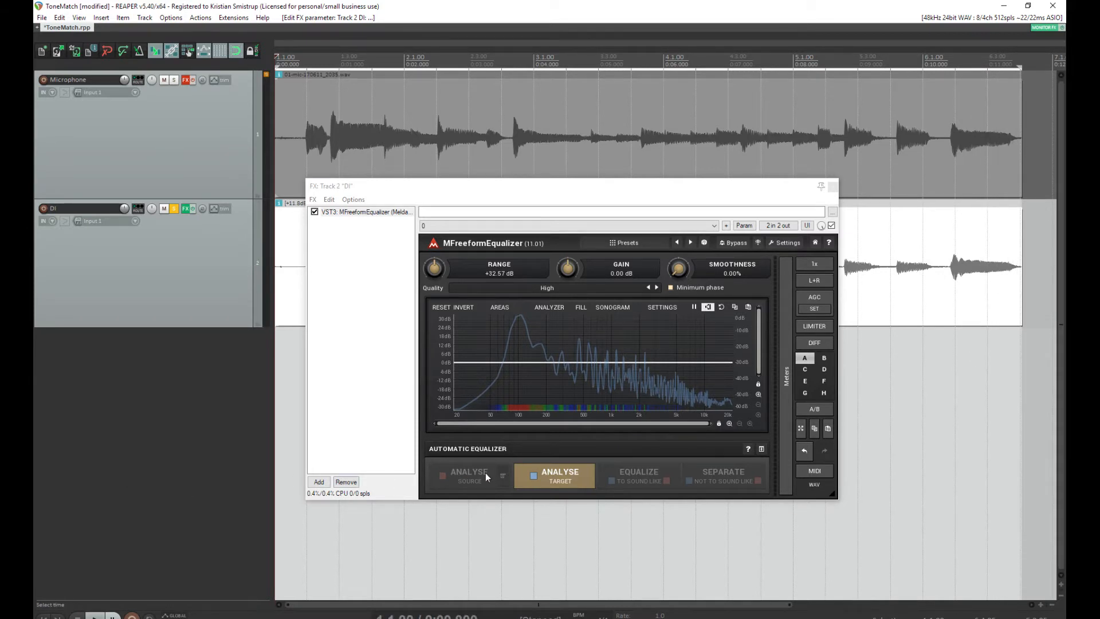
click(547, 475)
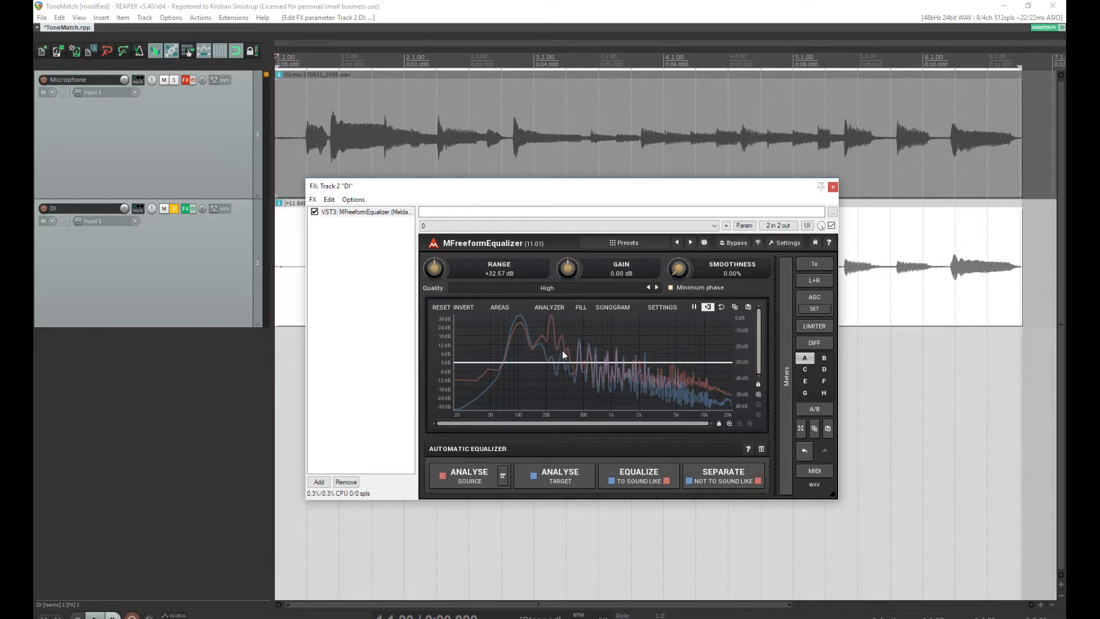
Equalize the DI target to sound like the source, and equalize it again with smoothness at 1.8%
click(635, 479)
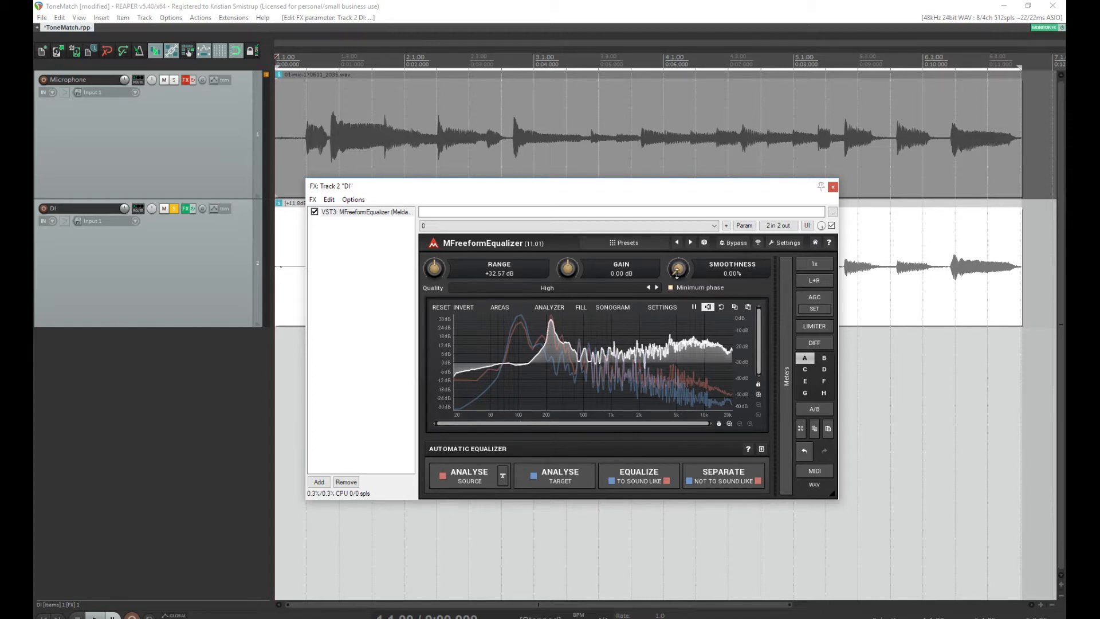
drag(678, 269, 678, 263)
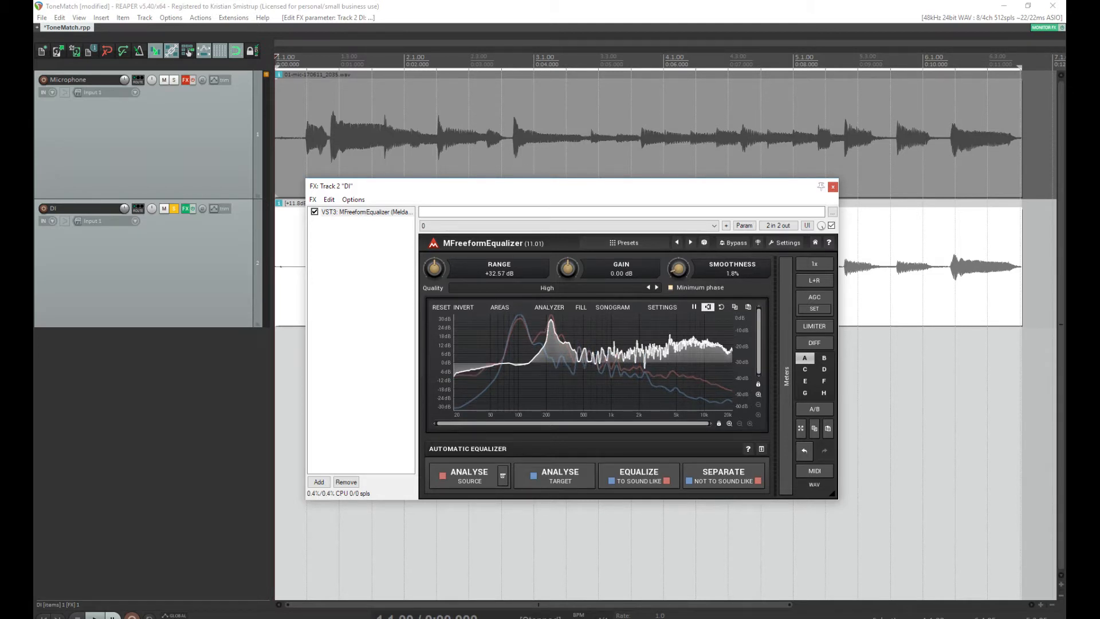
click(652, 475)
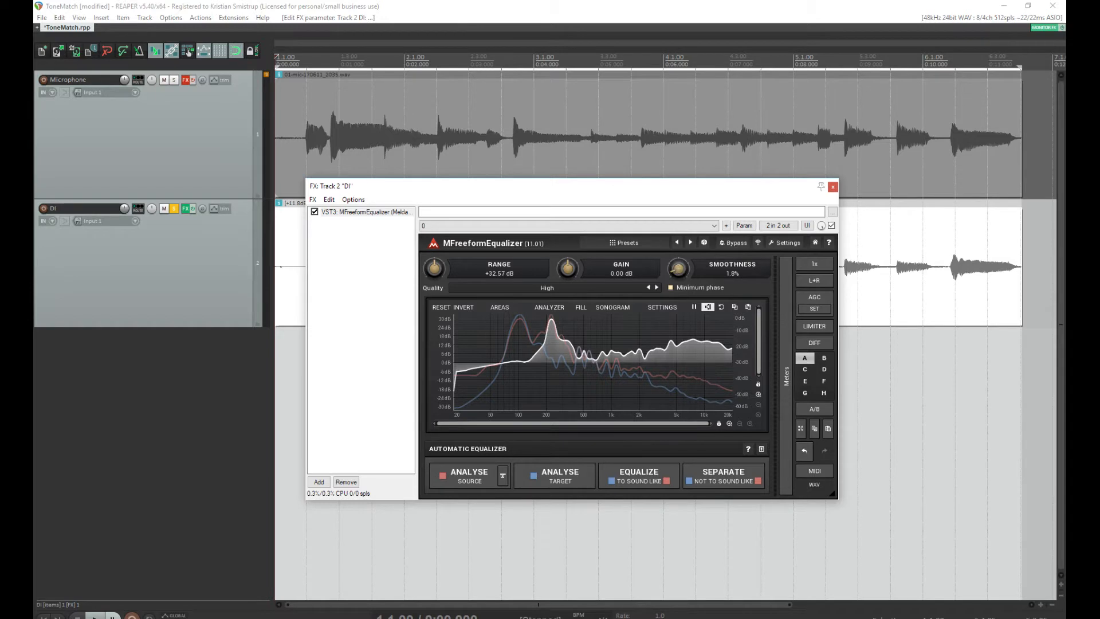
Re-equalize the DI with smoothness at 5.0% and redraw the low end down to about -12 dB at 20 Hz
drag(679, 269, 678, 261)
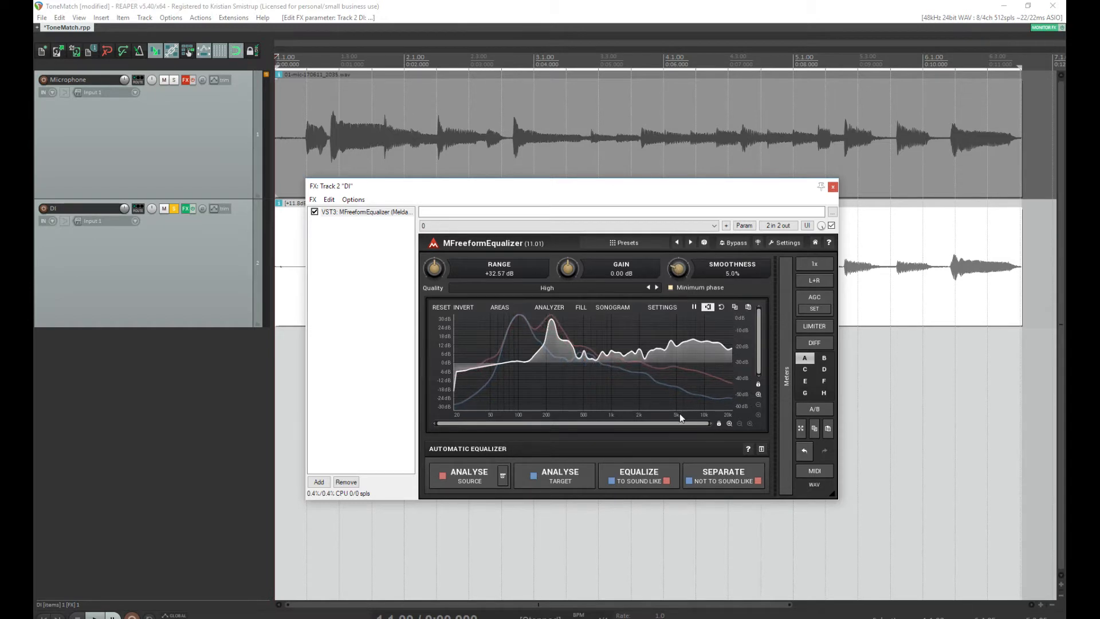
click(637, 475)
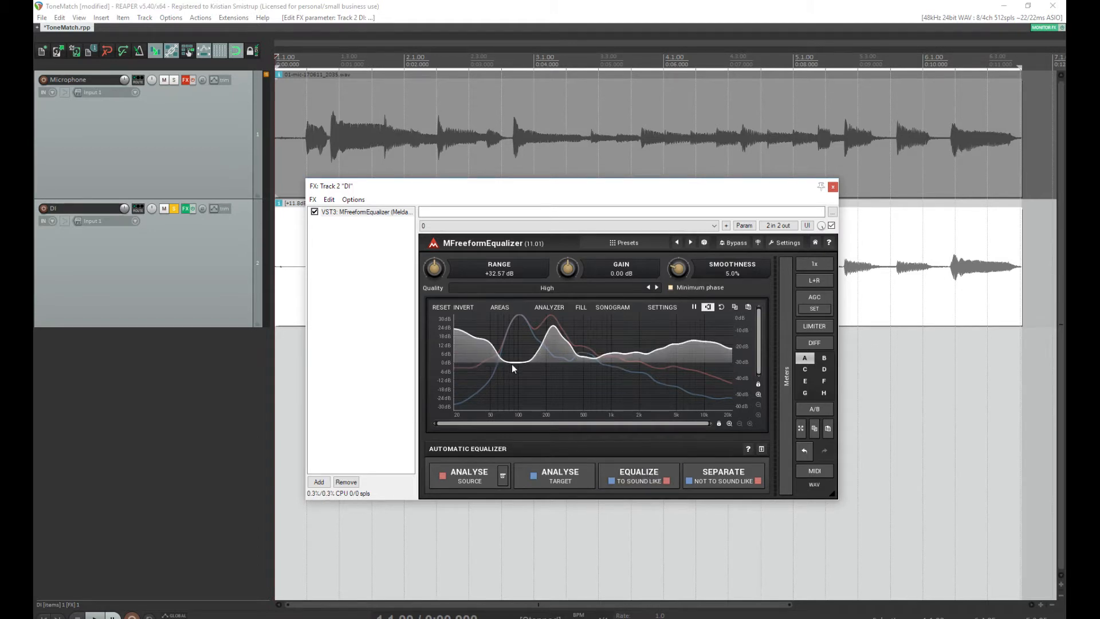
mouse_move(511, 363)
mouse_down()
mouse_move(432, 385)
mouse_move(418, 410)
mouse_move(498, 376)
mouse_move(473, 377)
mouse_up()
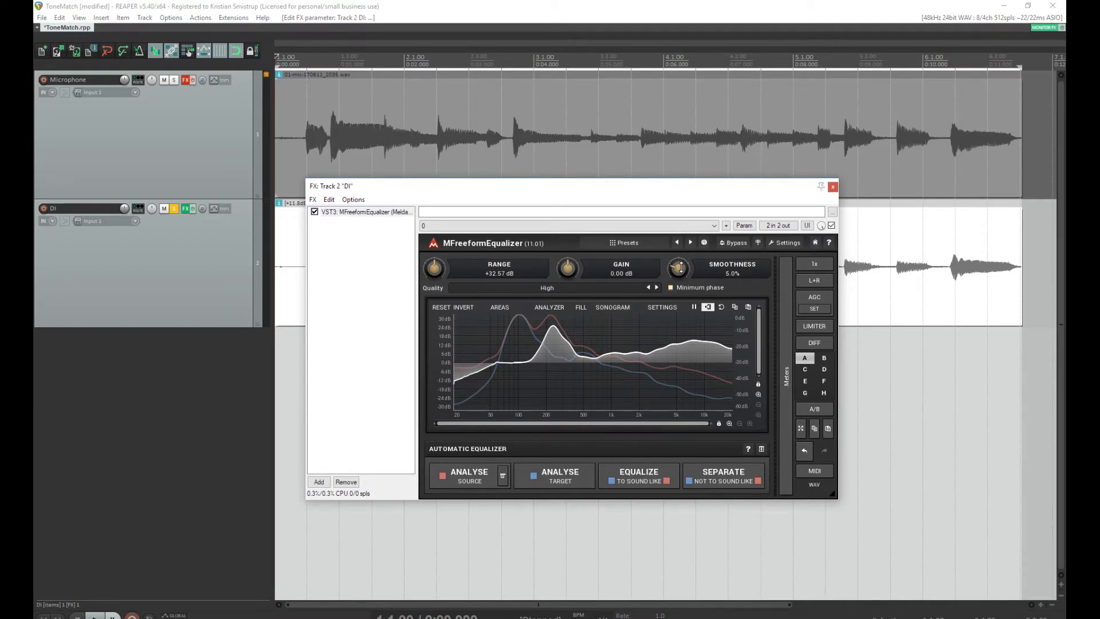
Set smoothness to 0.00%, re-equalize the DI to the source, and move the effects window off the track waveforms' start
drag(679, 269, 678, 283)
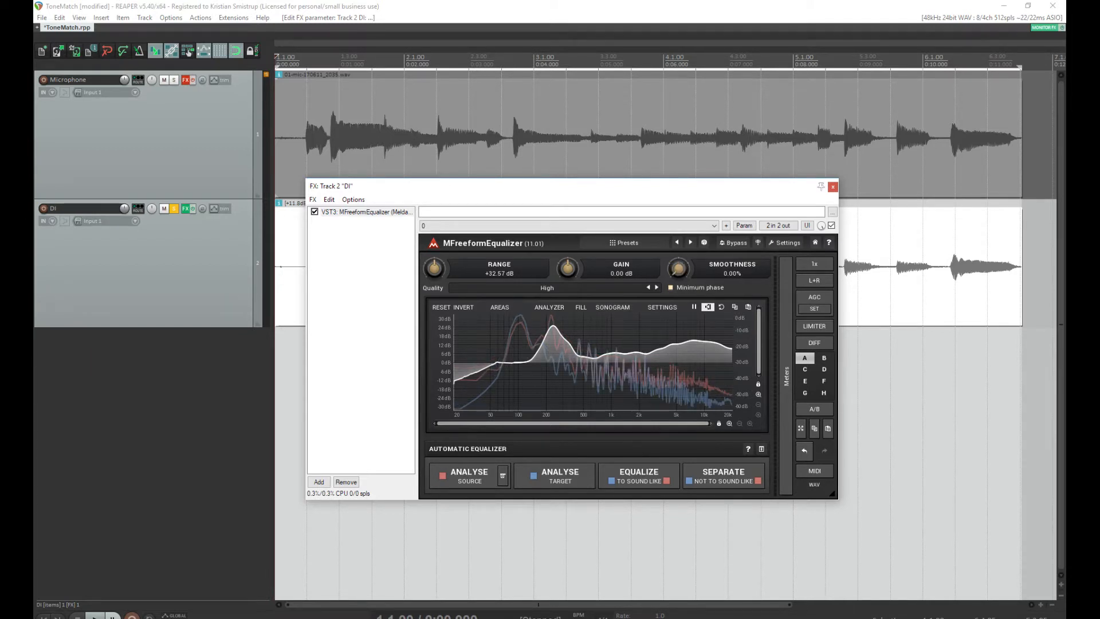
click(640, 476)
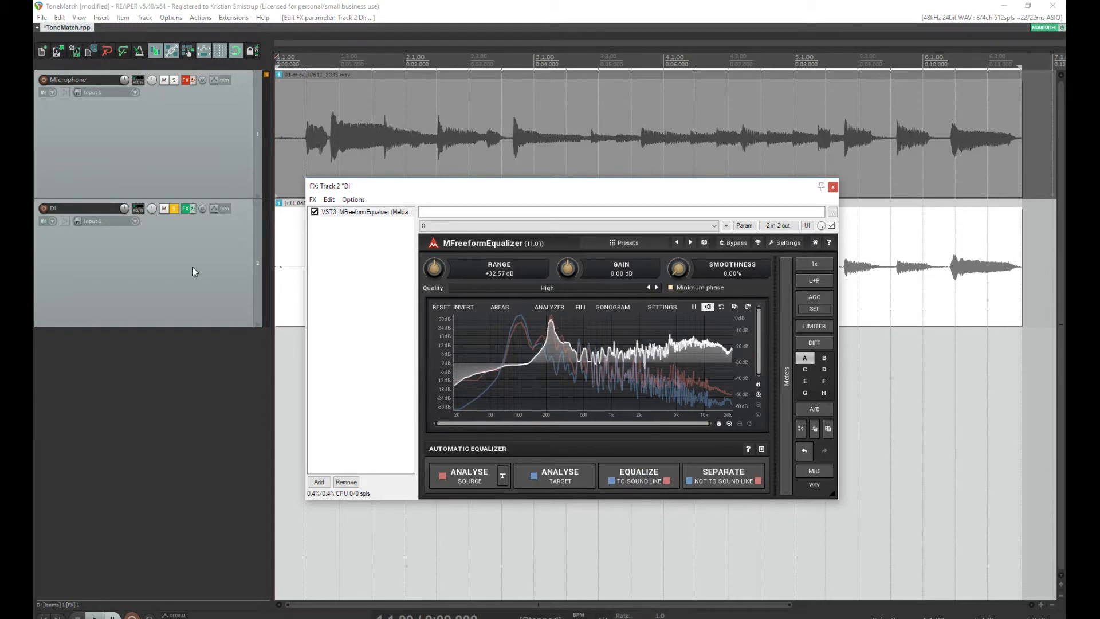
drag(395, 190, 460, 201)
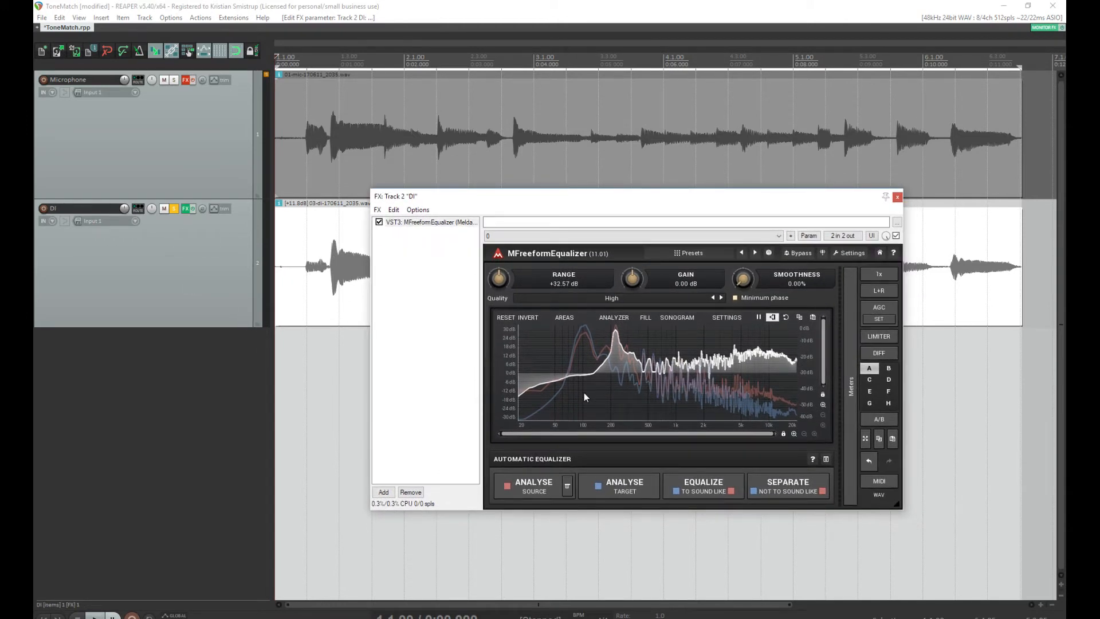
Audition the equalized DI track and lower the equalizer's gain to -9.79 dB
click(96, 615)
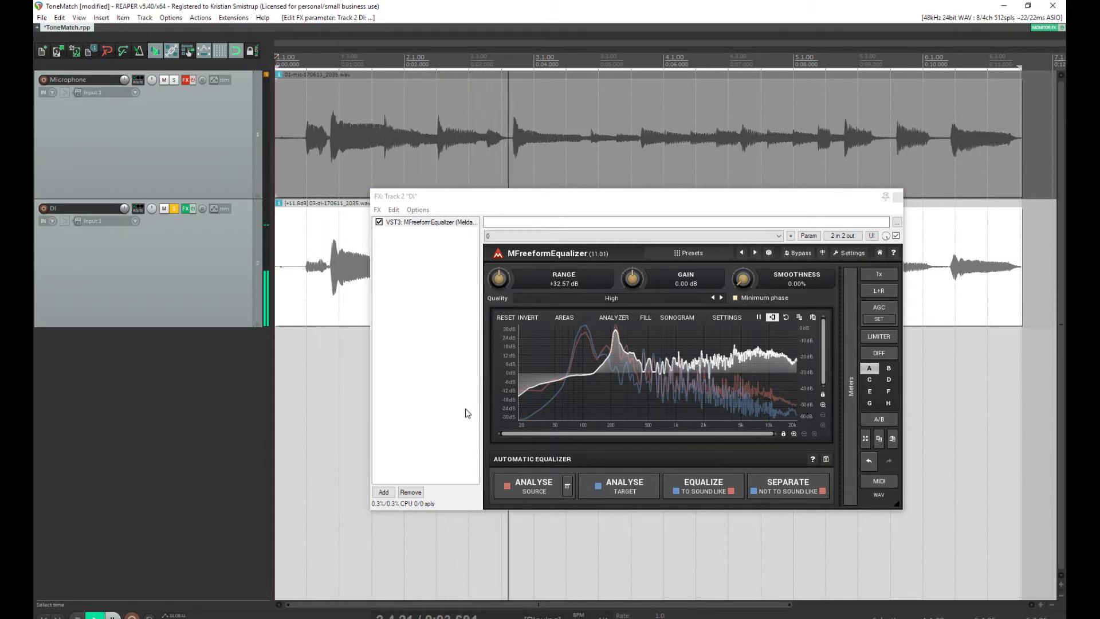
click(77, 616)
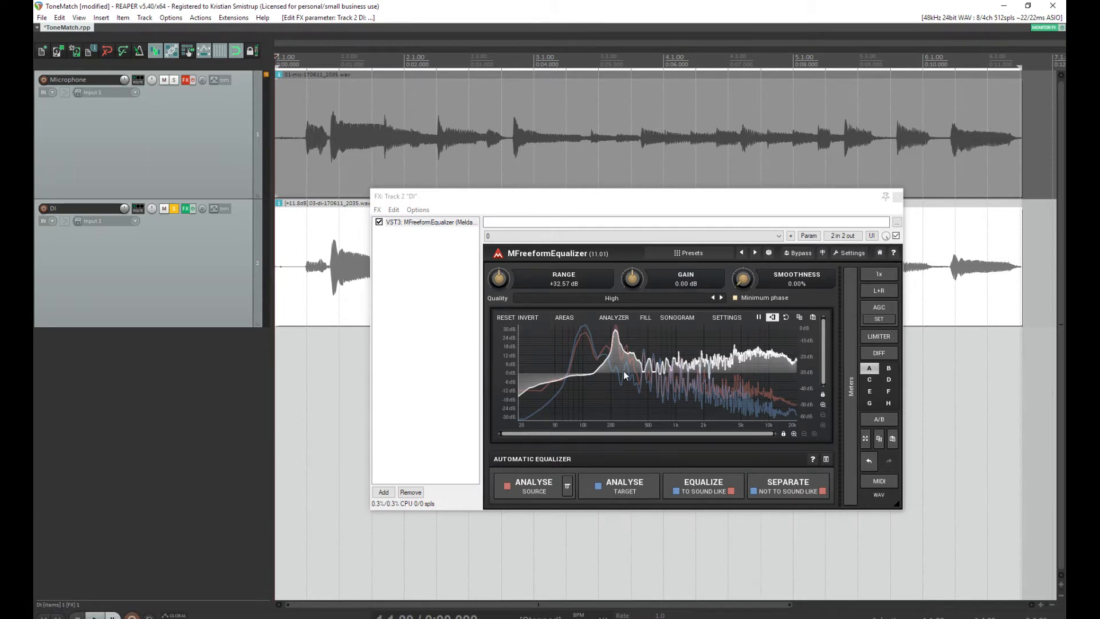
click(635, 280)
drag(634, 280, 635, 291)
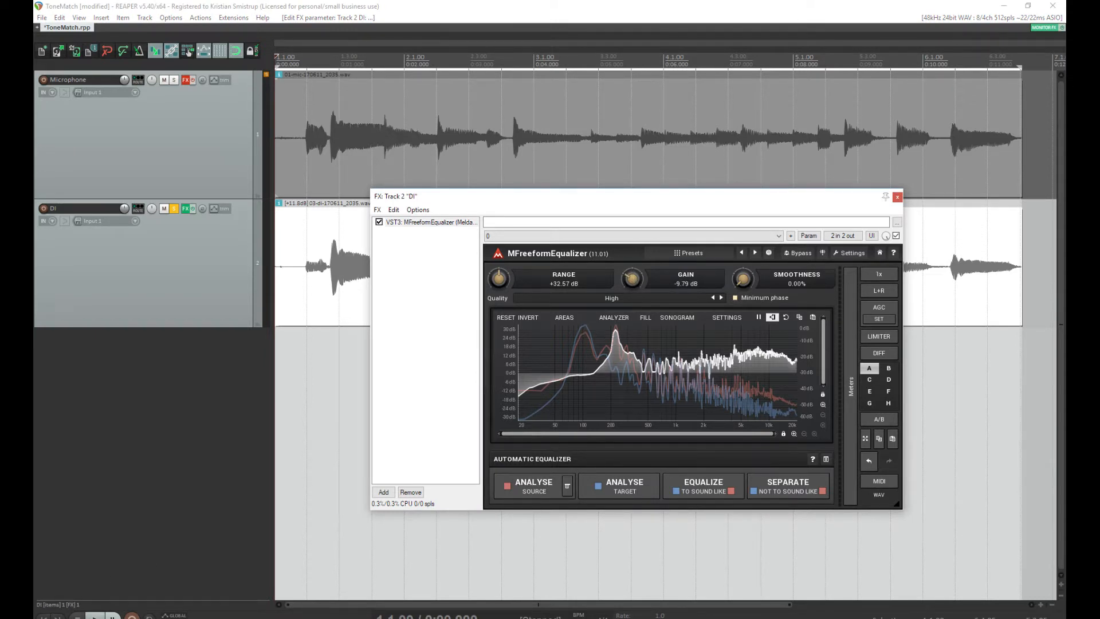
Compare DI playback with MFreeformEqualizer enabled and bypassed, using the match made at 0.00% smoothness
click(96, 616)
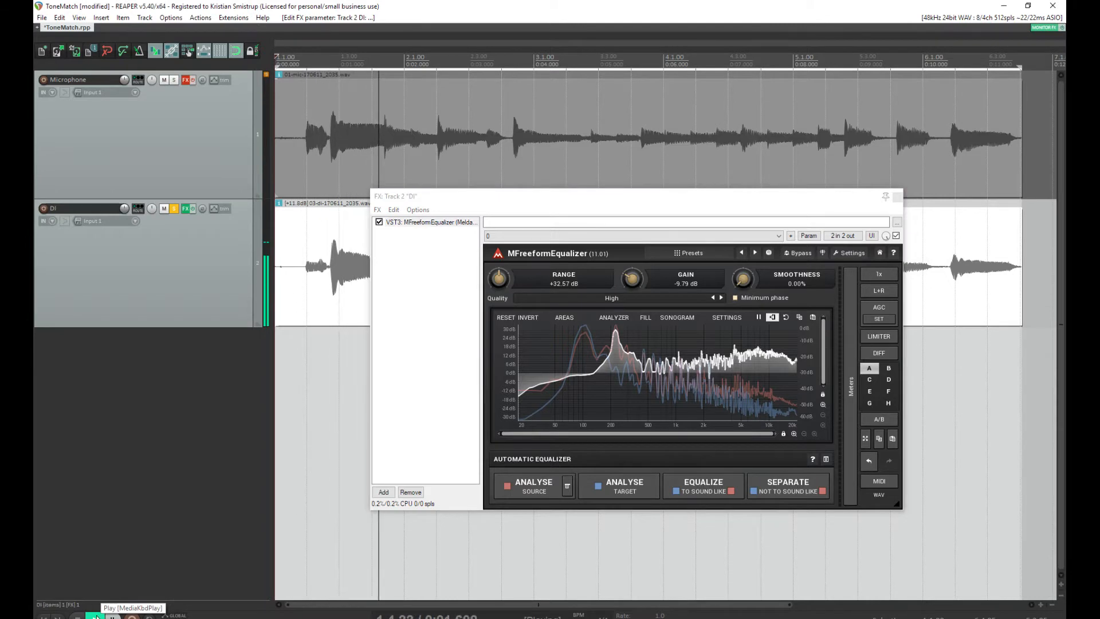
click(379, 222)
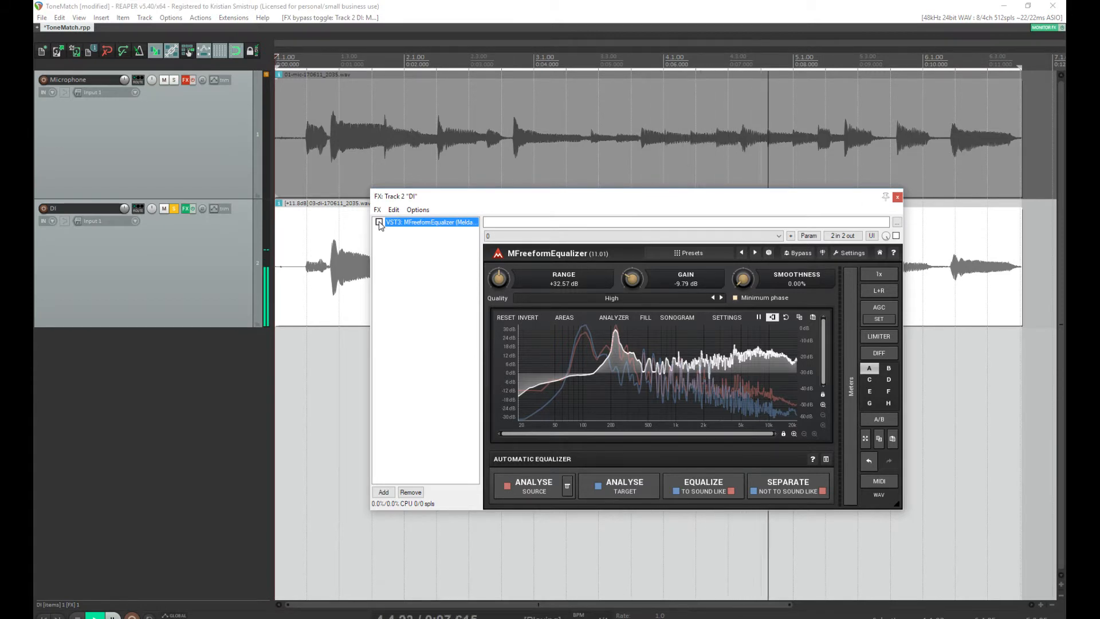
click(379, 222)
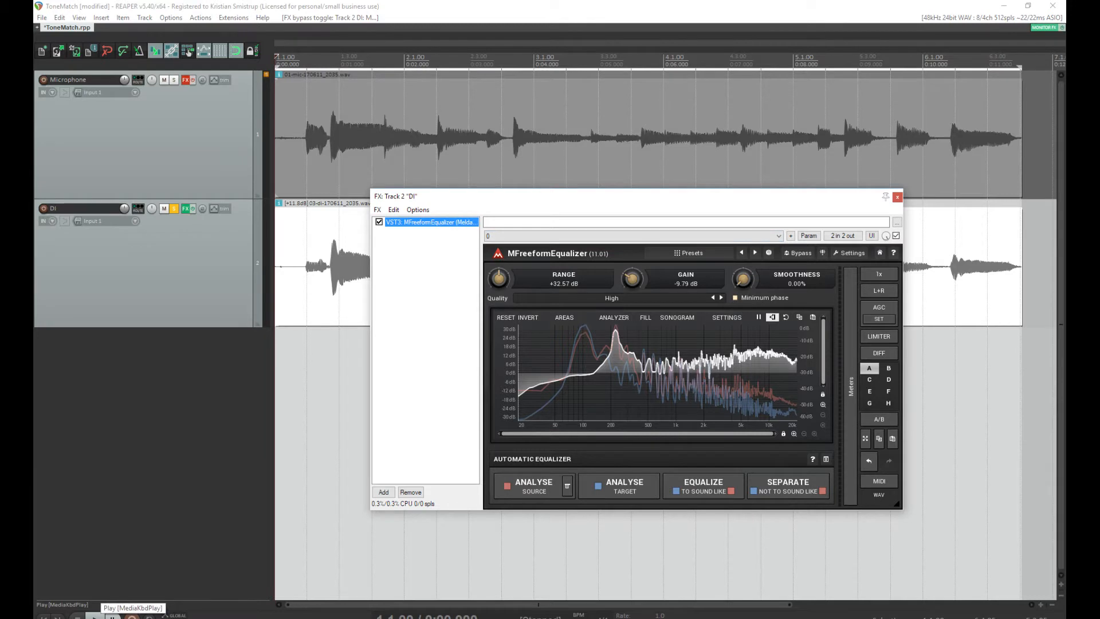
click(379, 222)
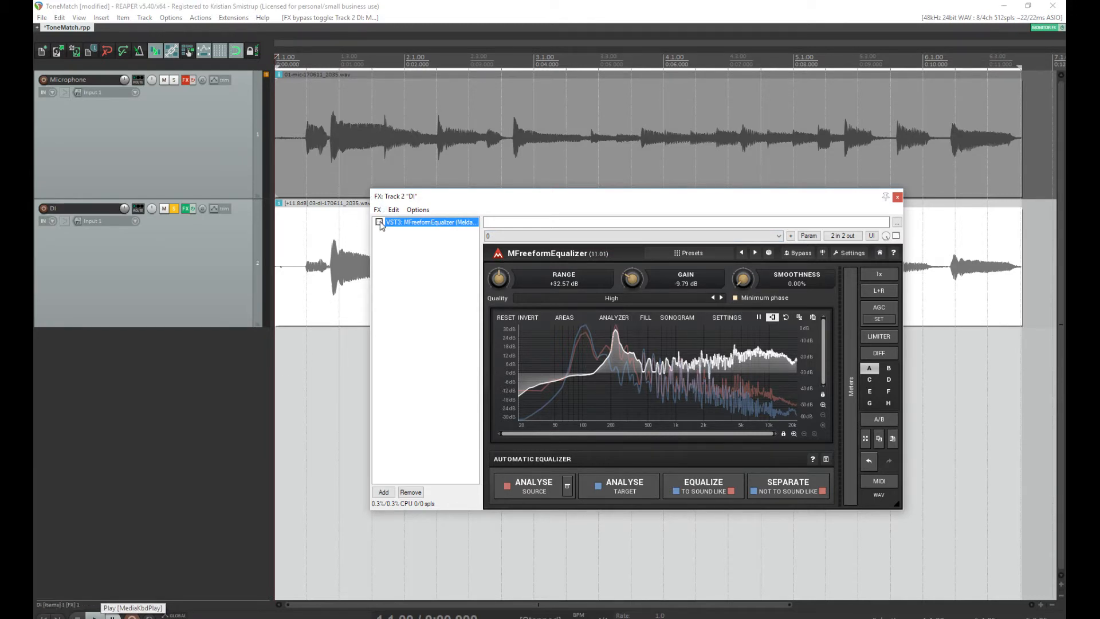
click(95, 616)
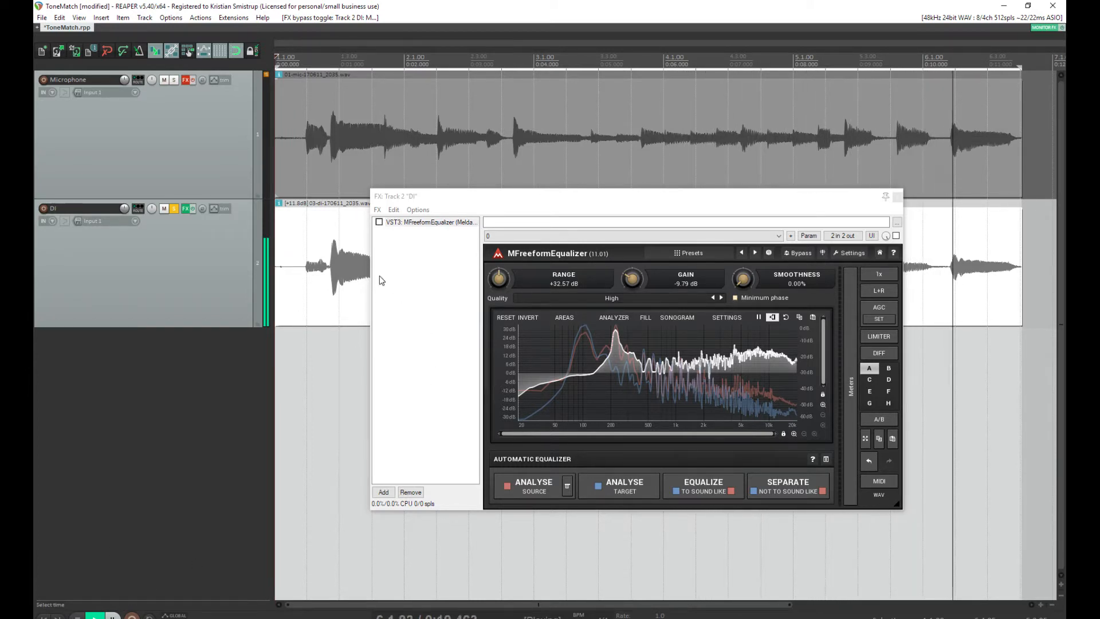
key(space)
click(379, 222)
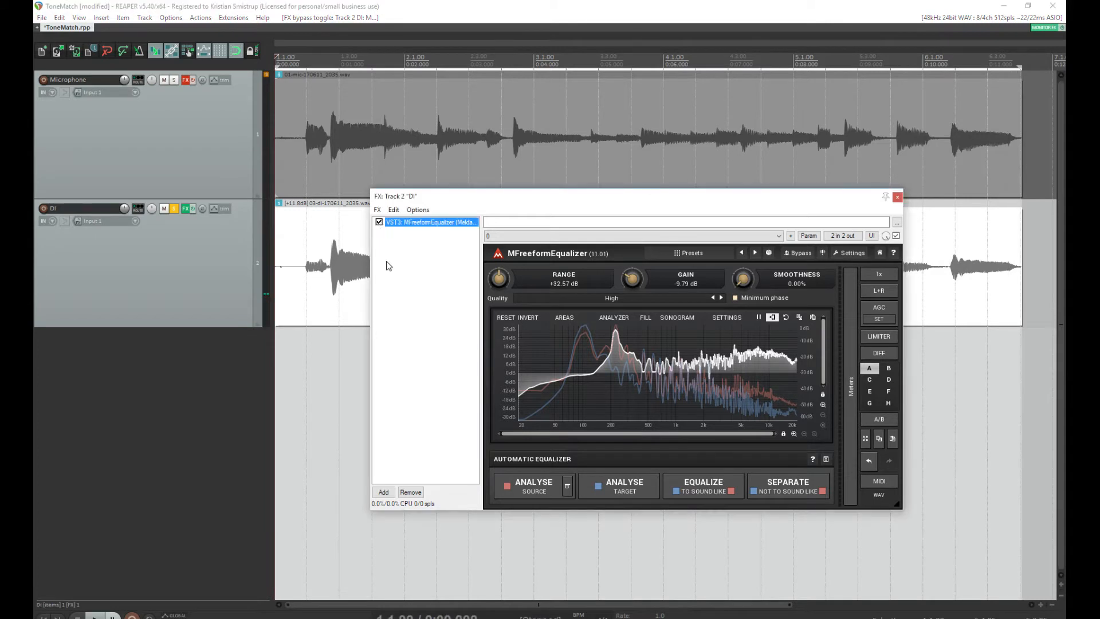
click(94, 616)
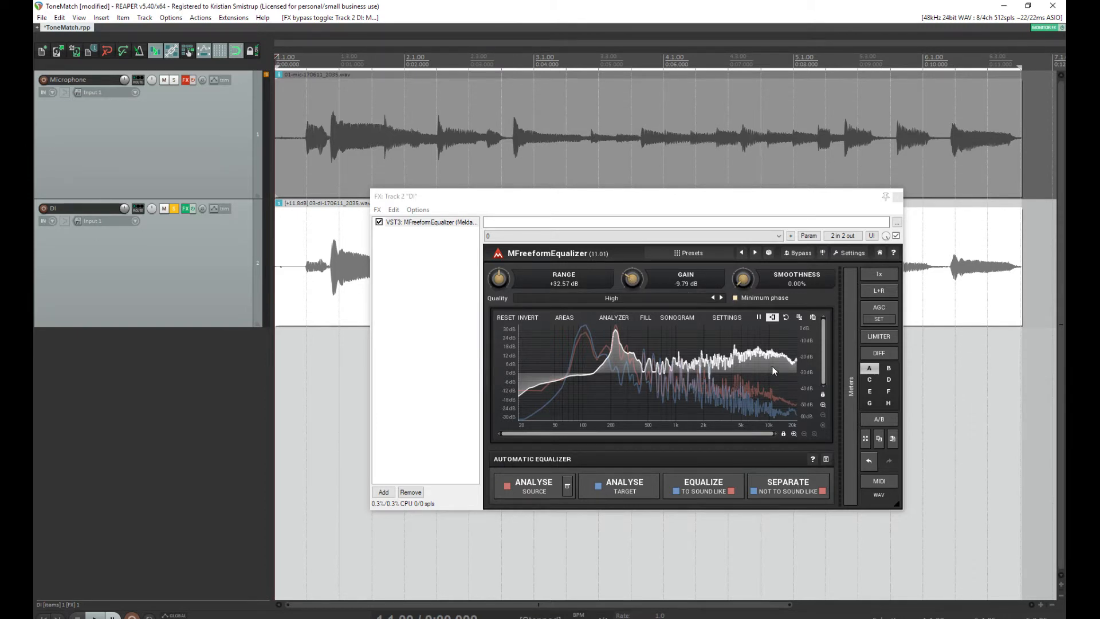
Re-equalize the DI with smoothness at 2.0% and redraw the low end down to about -24 dB at 20 Hz
drag(741, 283, 741, 276)
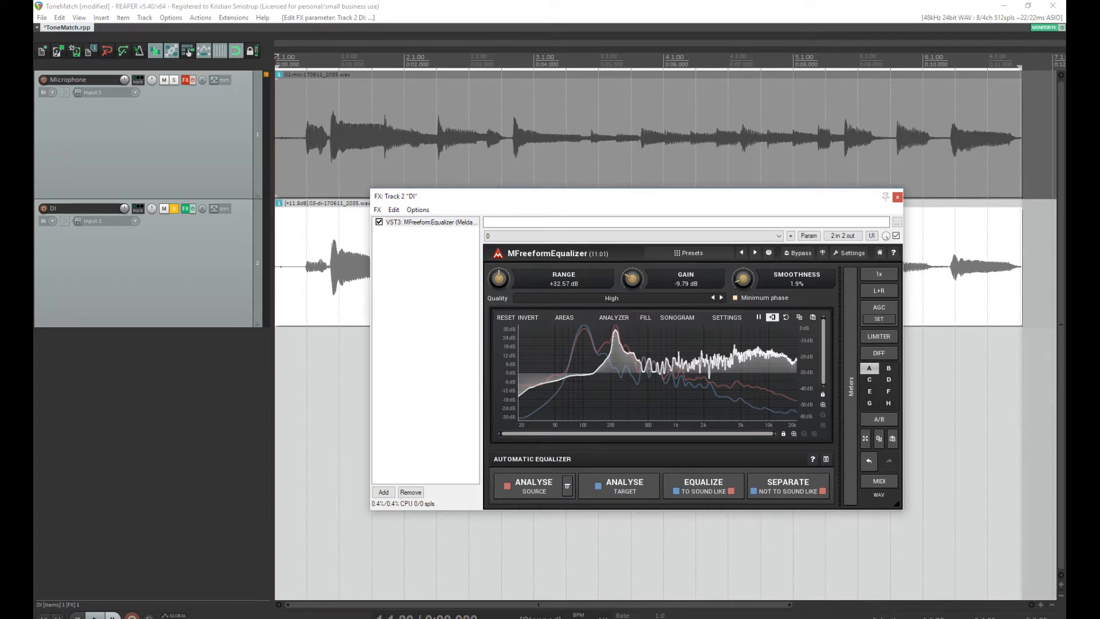
click(702, 486)
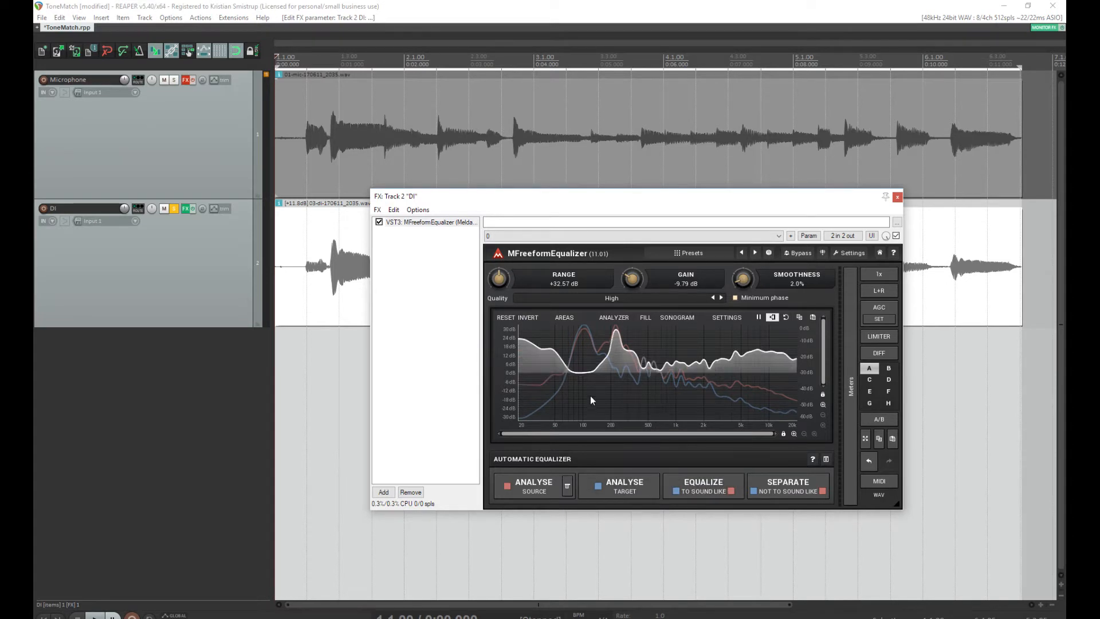
drag(572, 375, 485, 408)
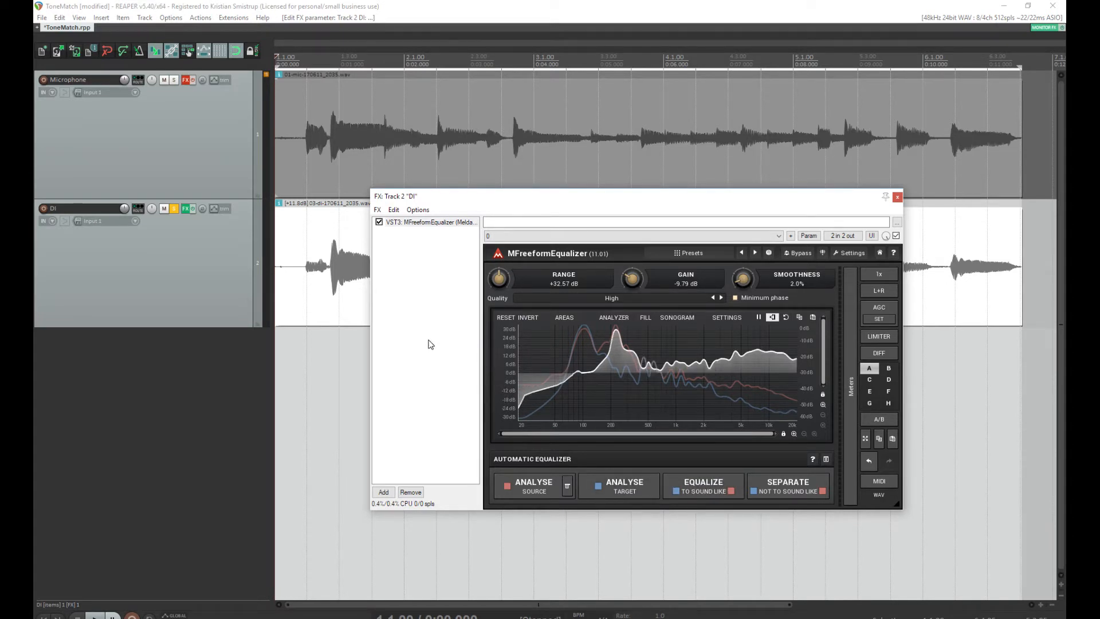
Play the DI track with MFreeformEqualizer bypassed and again enabled to compare the 2.0% smoothness match
click(379, 222)
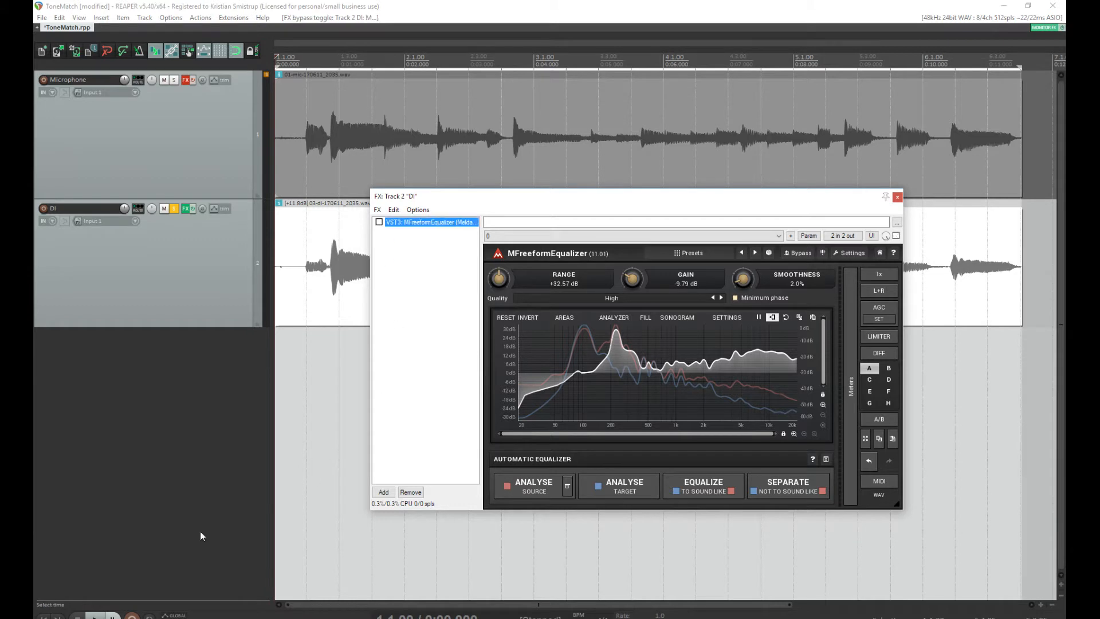
click(95, 615)
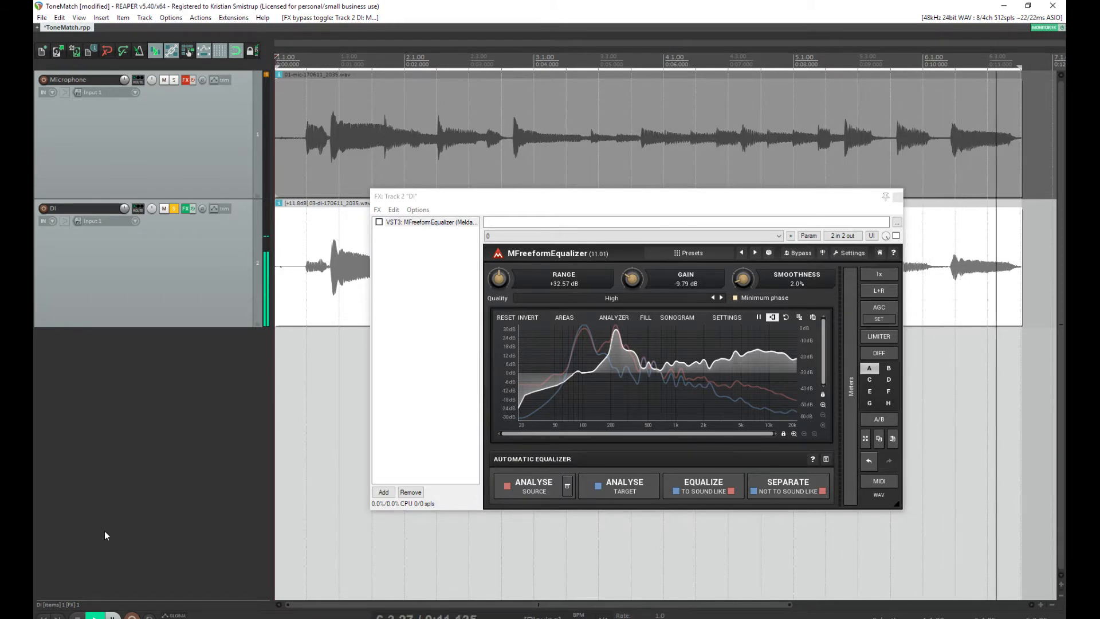
key(space)
click(379, 221)
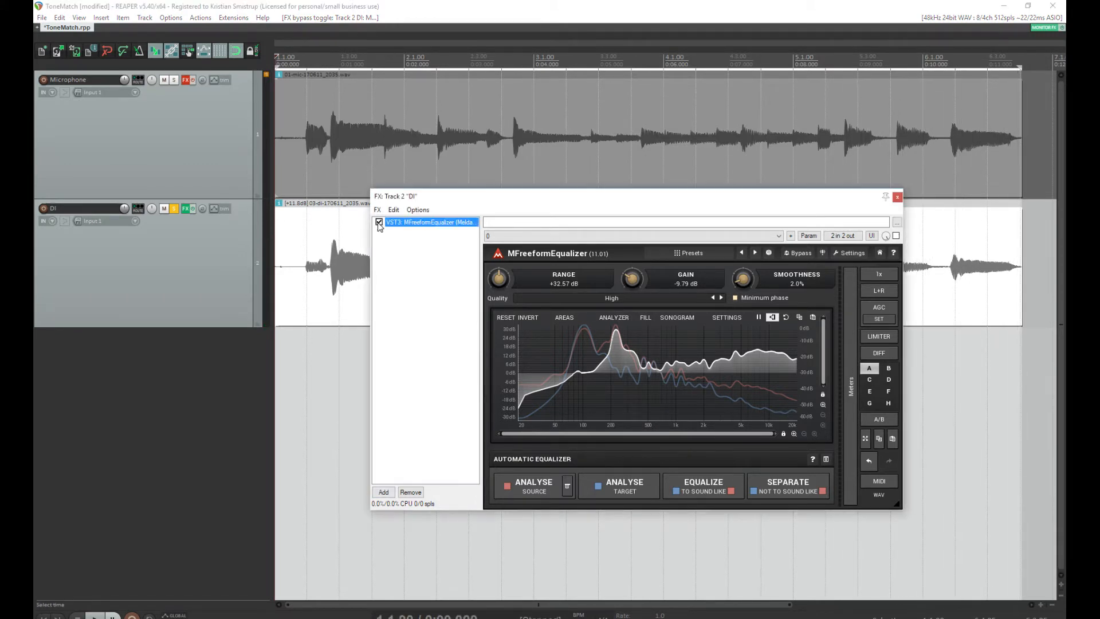
click(95, 615)
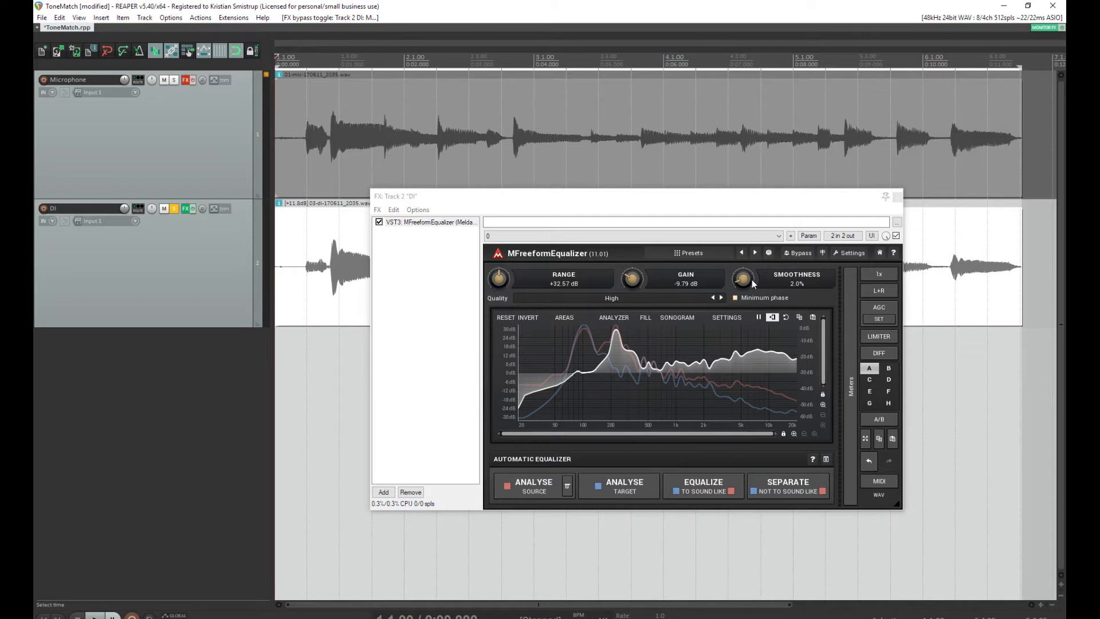
Re-equalize the DI with smoothness at 5.1% and redraw the low end to fall to about -10 dB at 20 Hz
drag(752, 281, 751, 276)
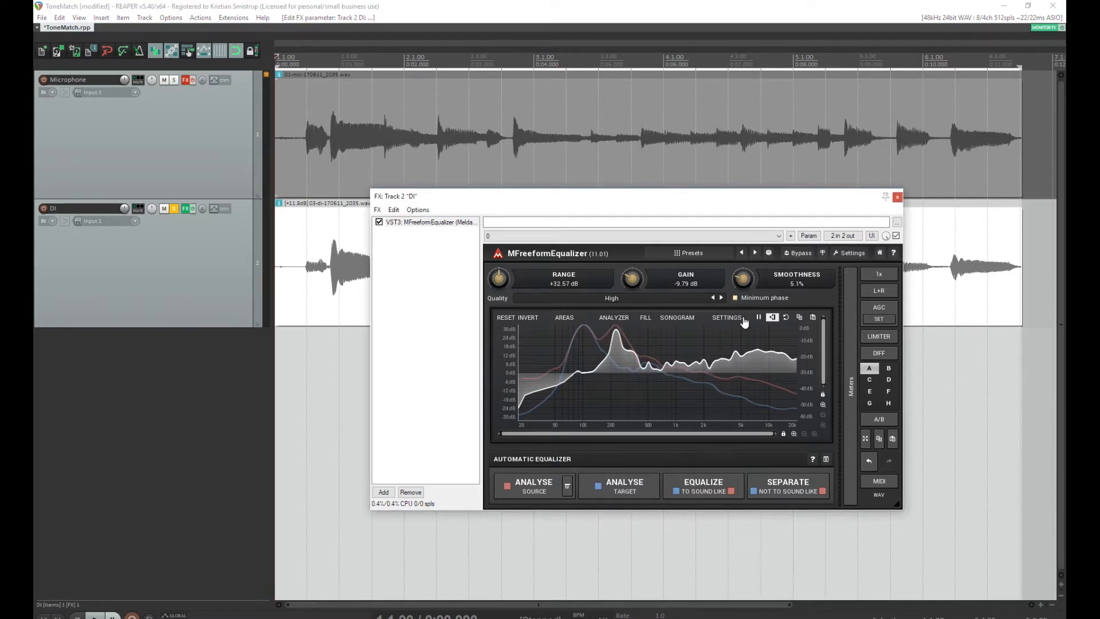
click(706, 489)
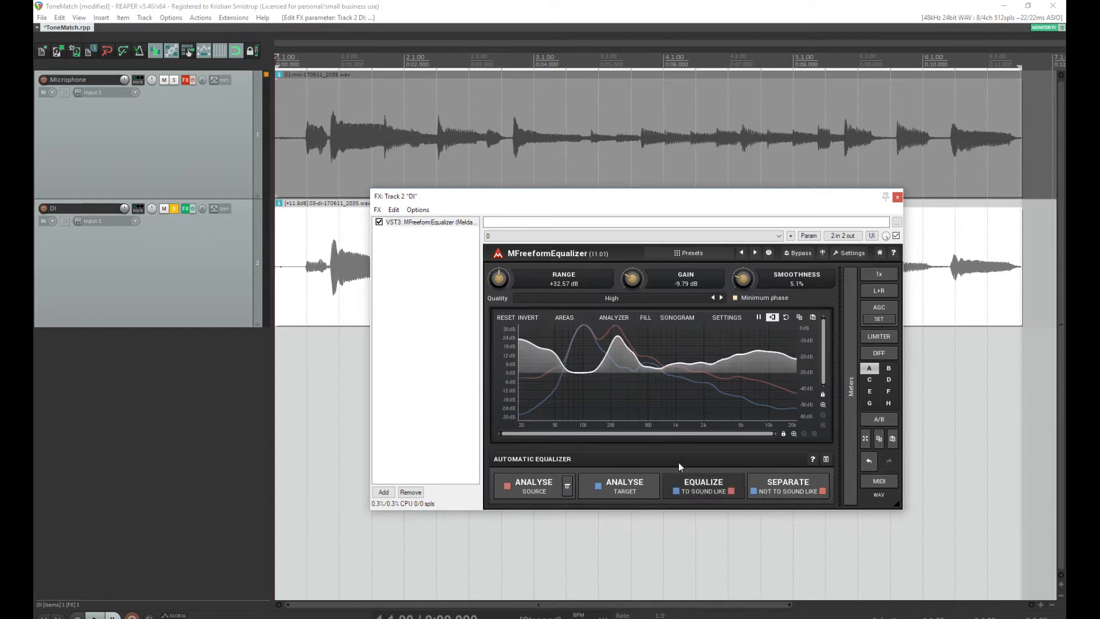
drag(588, 375, 500, 396)
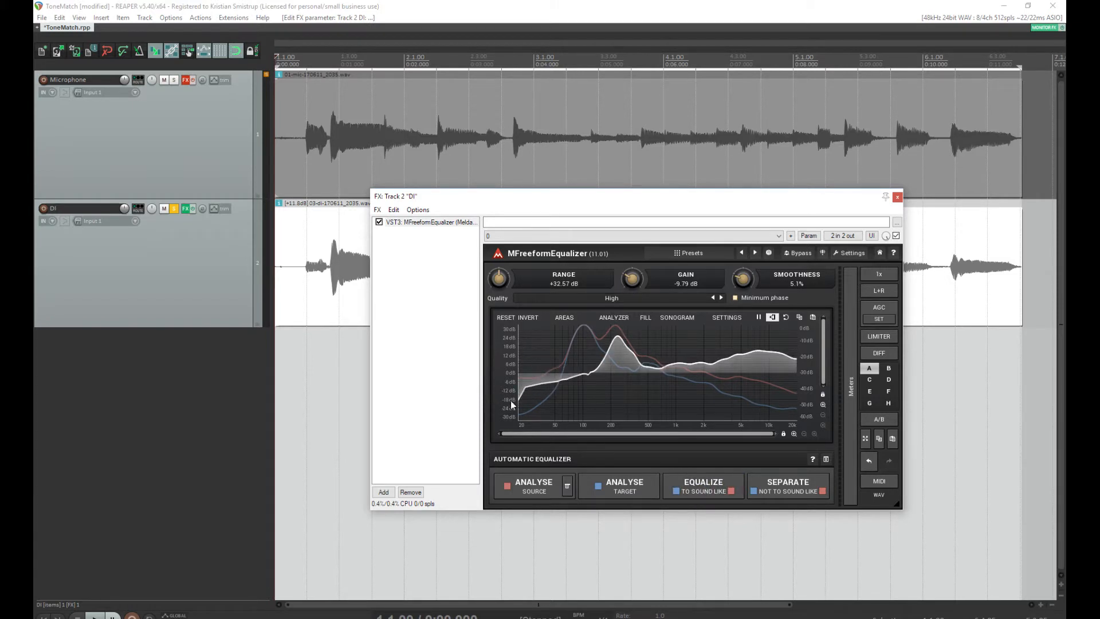
click(709, 492)
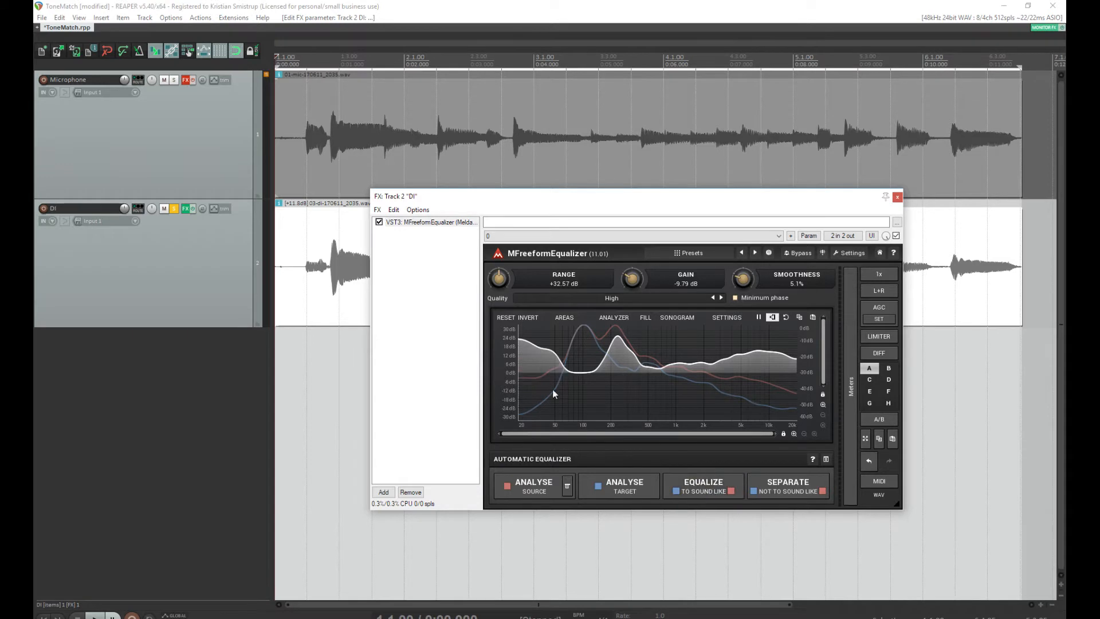
drag(566, 374, 487, 390)
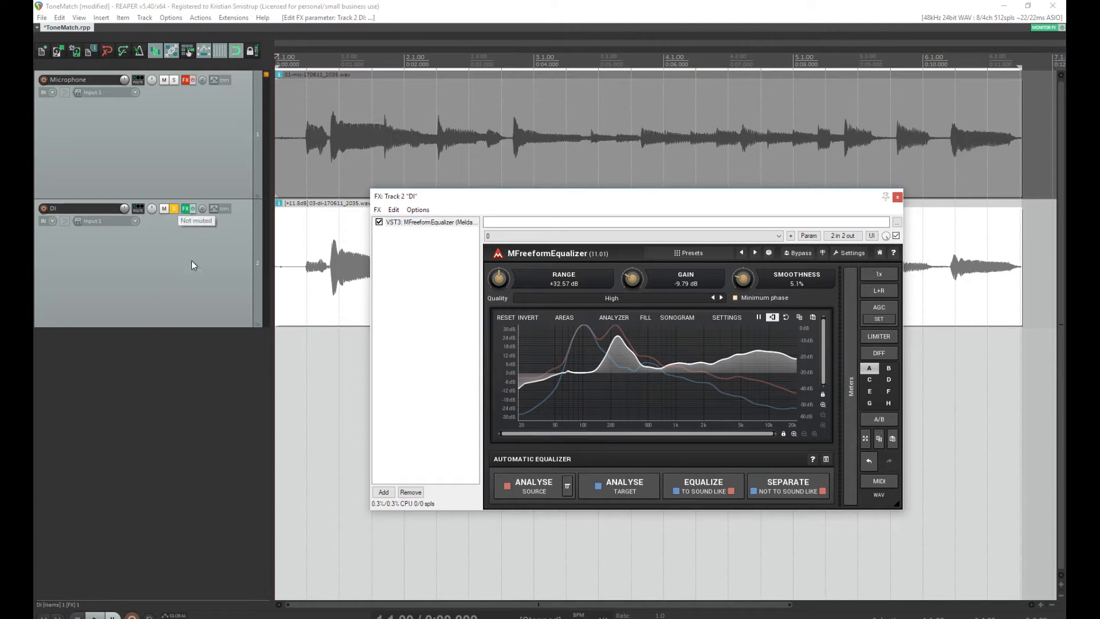
Play the DI track with MFreeformEqualizer bypassed and again enabled to compare the 5.1% smoothness match
click(379, 222)
key(space)
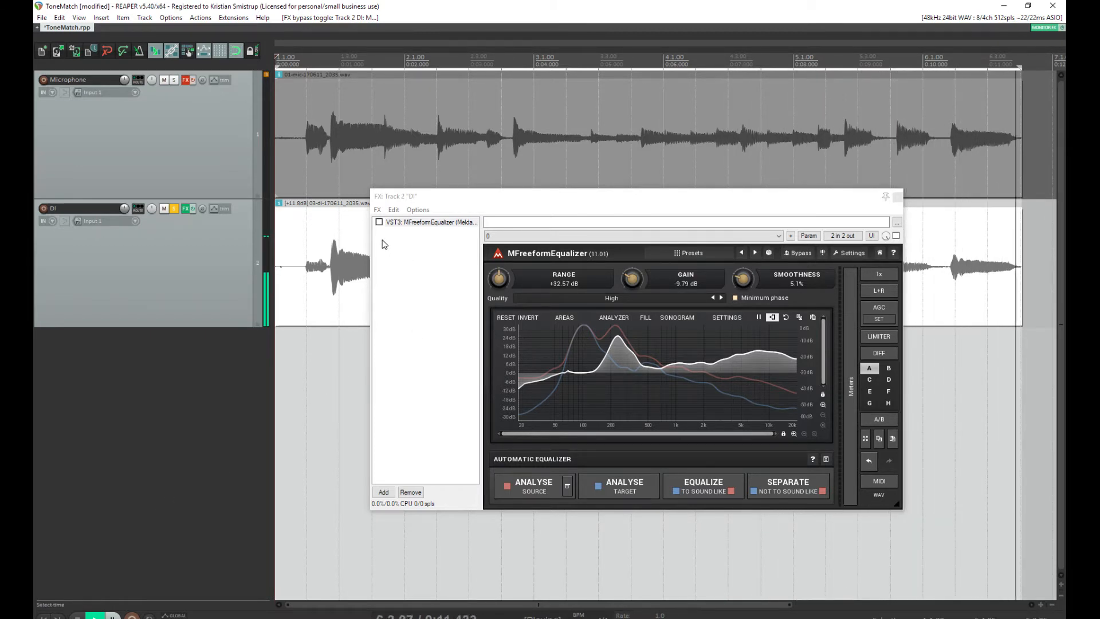
click(378, 222)
click(95, 617)
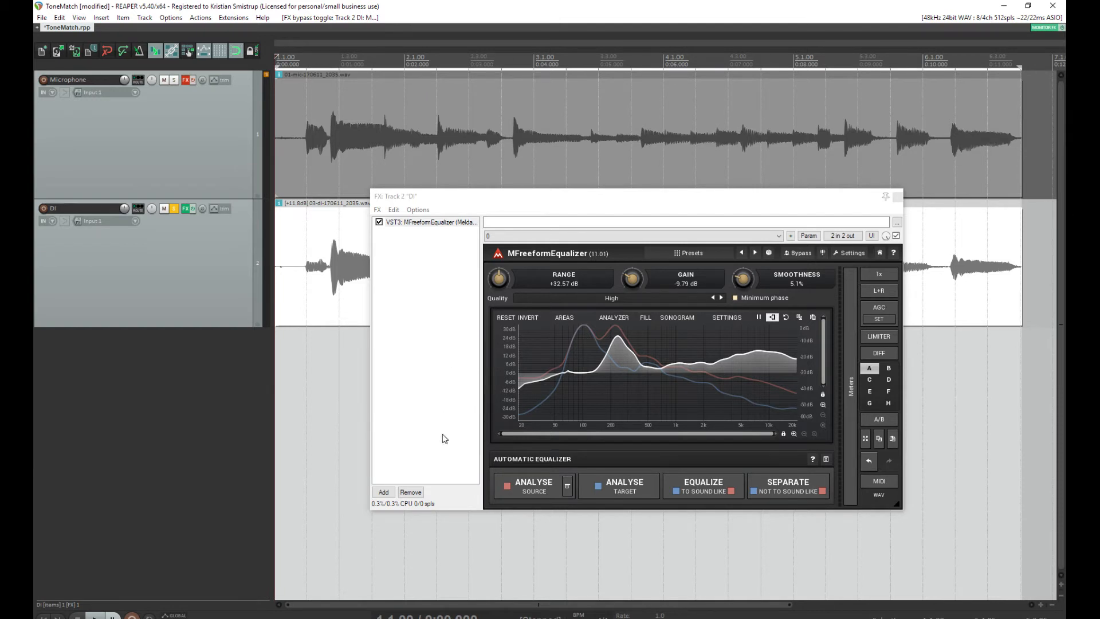
Switch to Voxengo Deconvolver
mouse_move(381, 618)
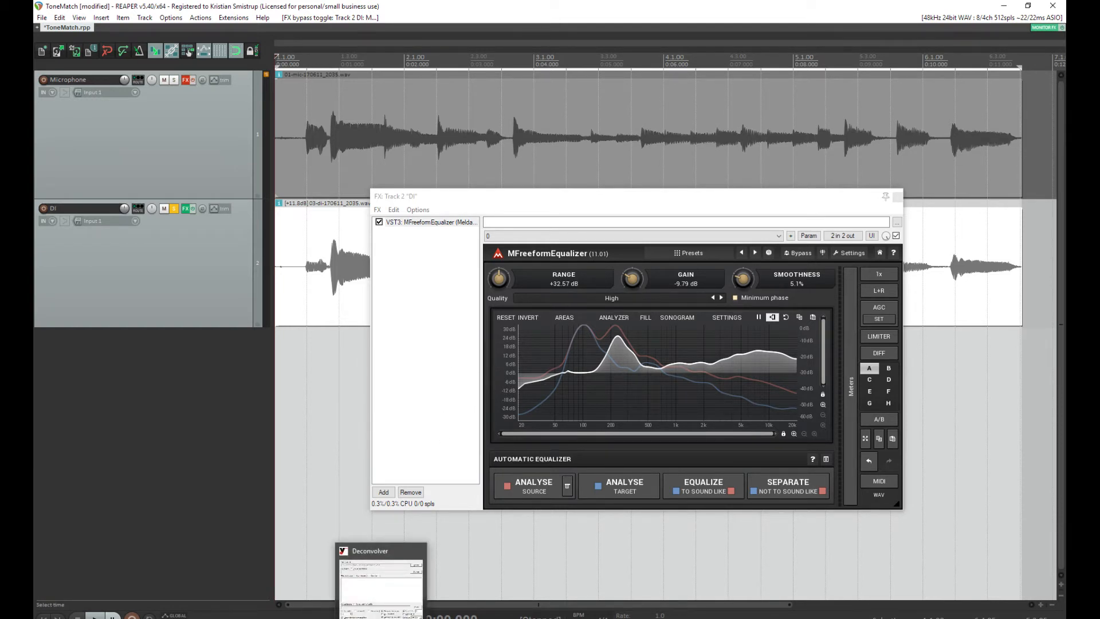
click(381, 582)
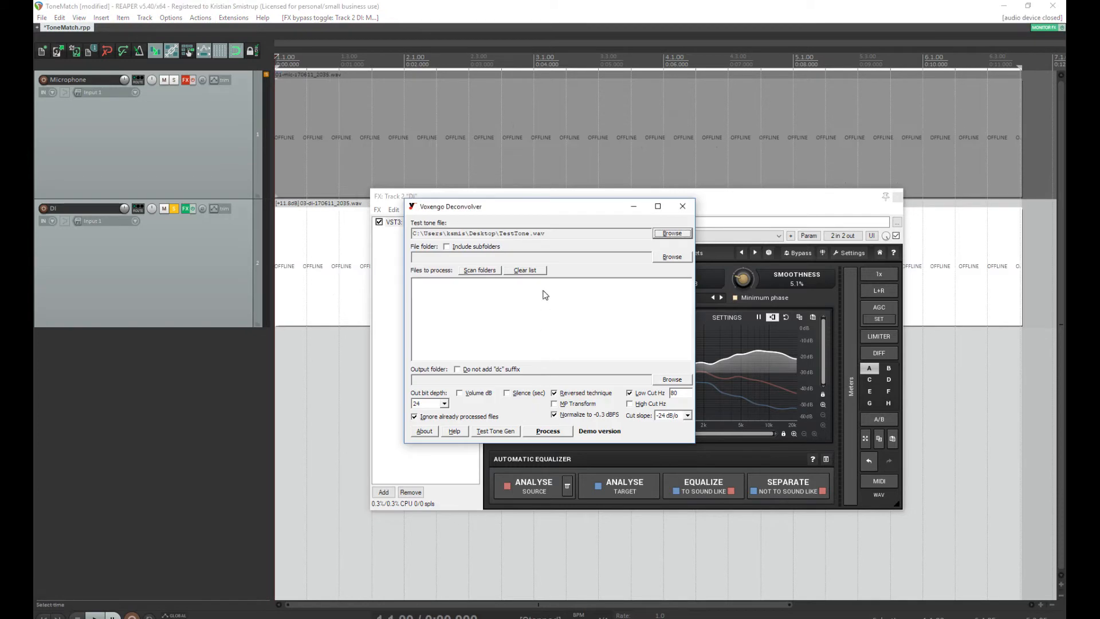
Generate a 24-bit, 48000 Hz, mono, 12-second test tone with fades, saved as Sweep-48000-24-M-12.0s-fade.wav in the ToneMatch folder
click(496, 432)
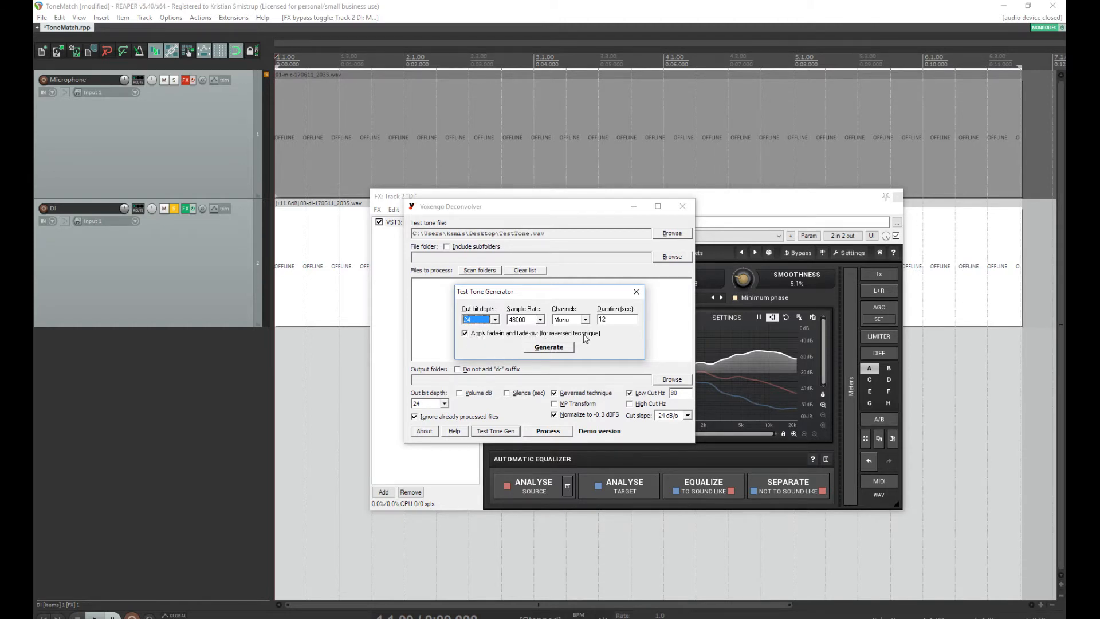
click(555, 349)
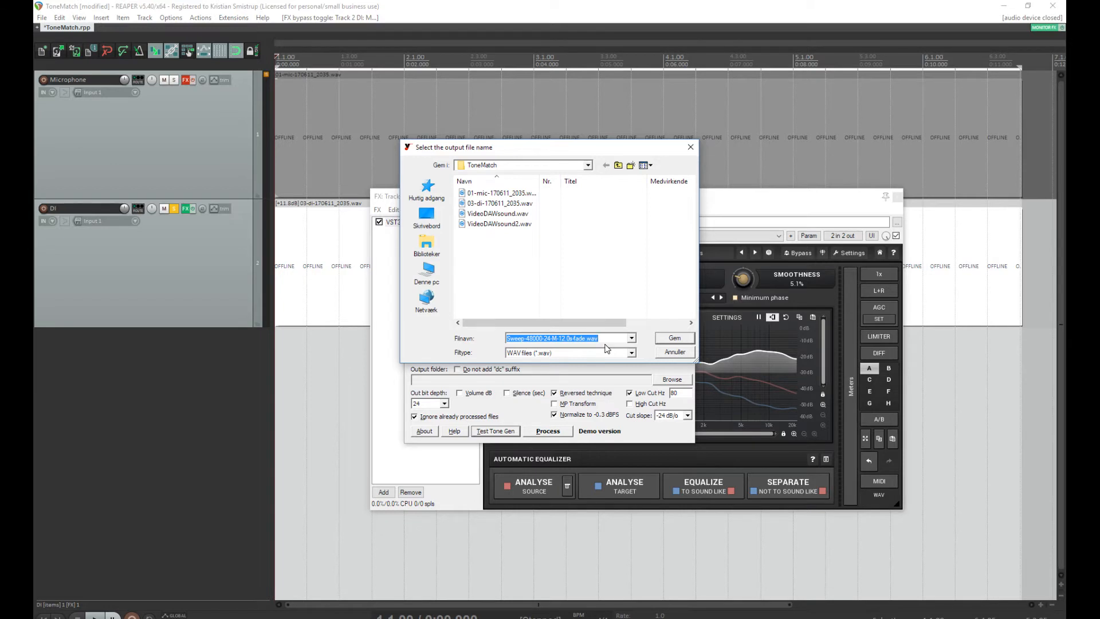
click(675, 342)
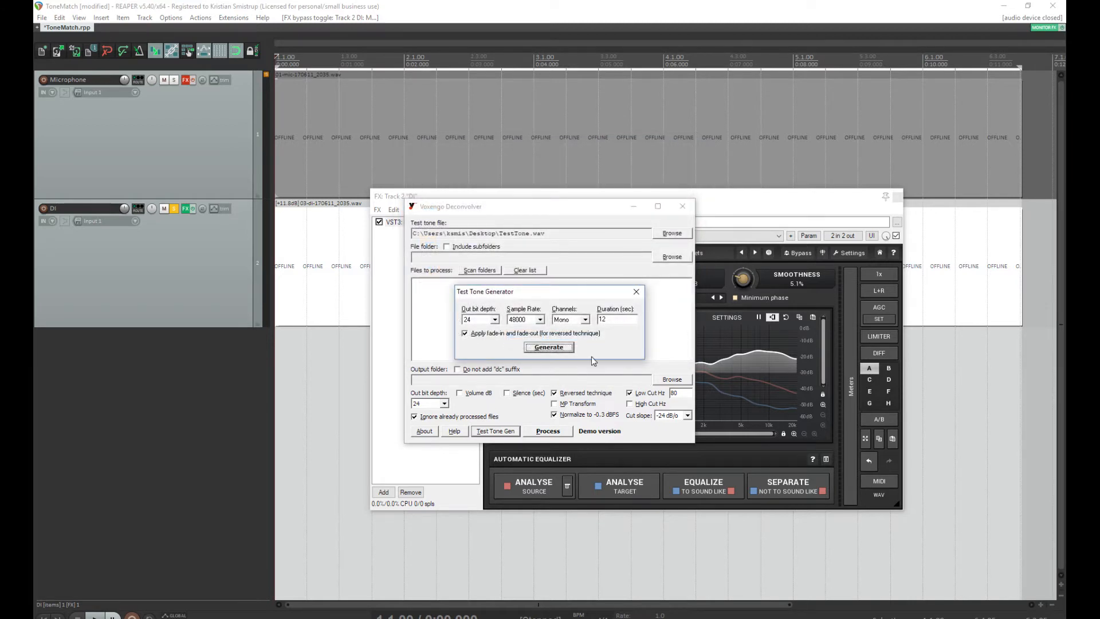
click(635, 293)
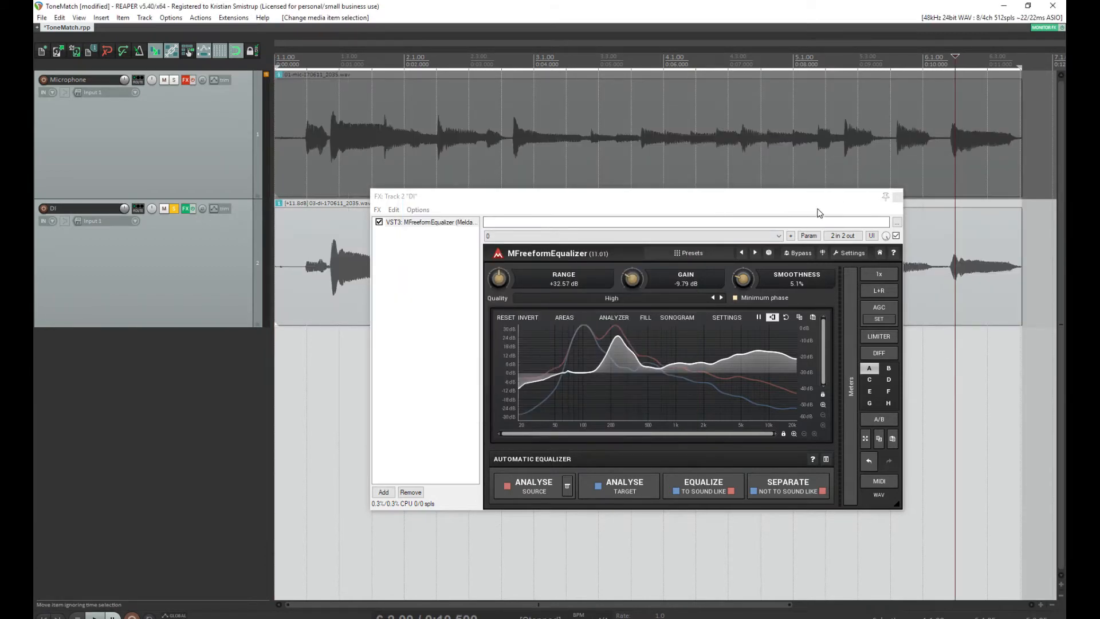
Switch to REAPER and insert Sweep-48000-24-M-12.0s-fade.wav on the DI track at 0:13, after the guitar recording
click(897, 196)
scroll(792, 277, down, 5)
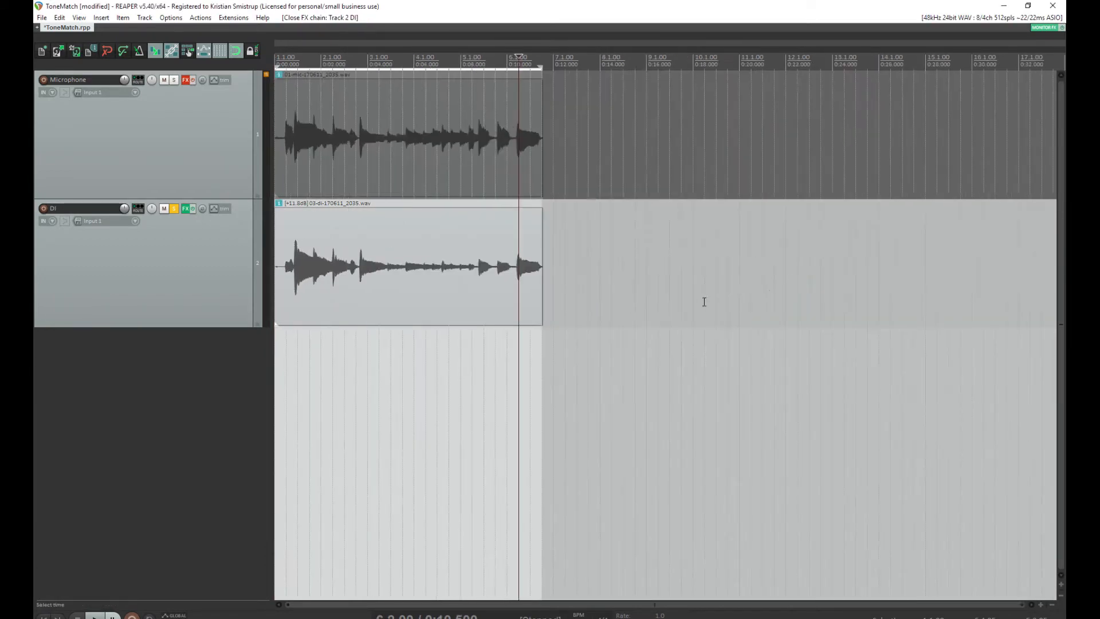
click(576, 249)
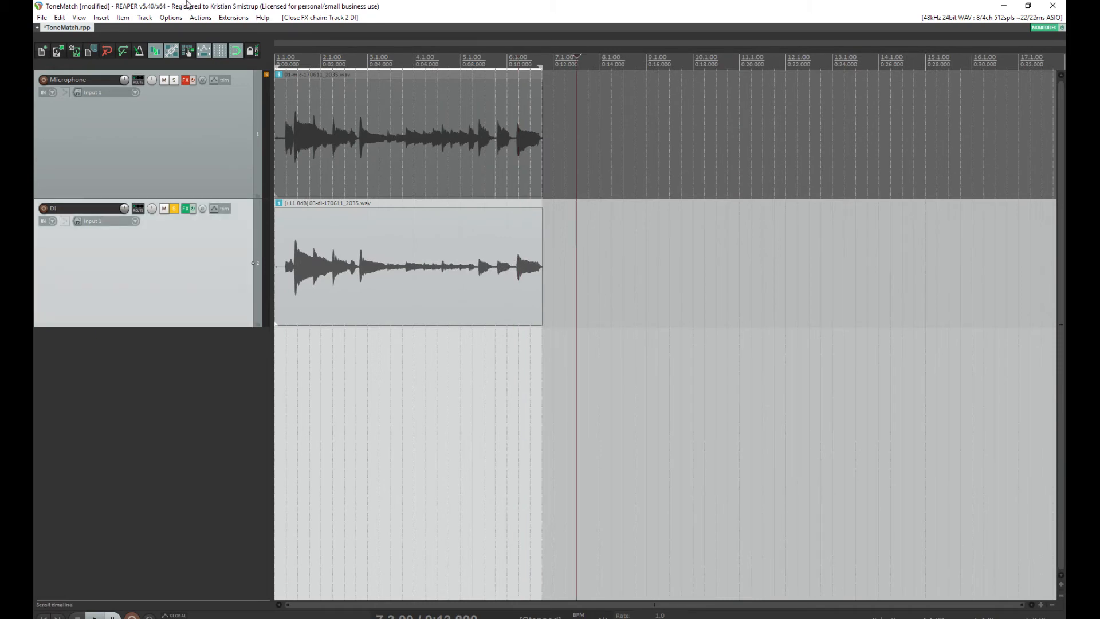
click(101, 17)
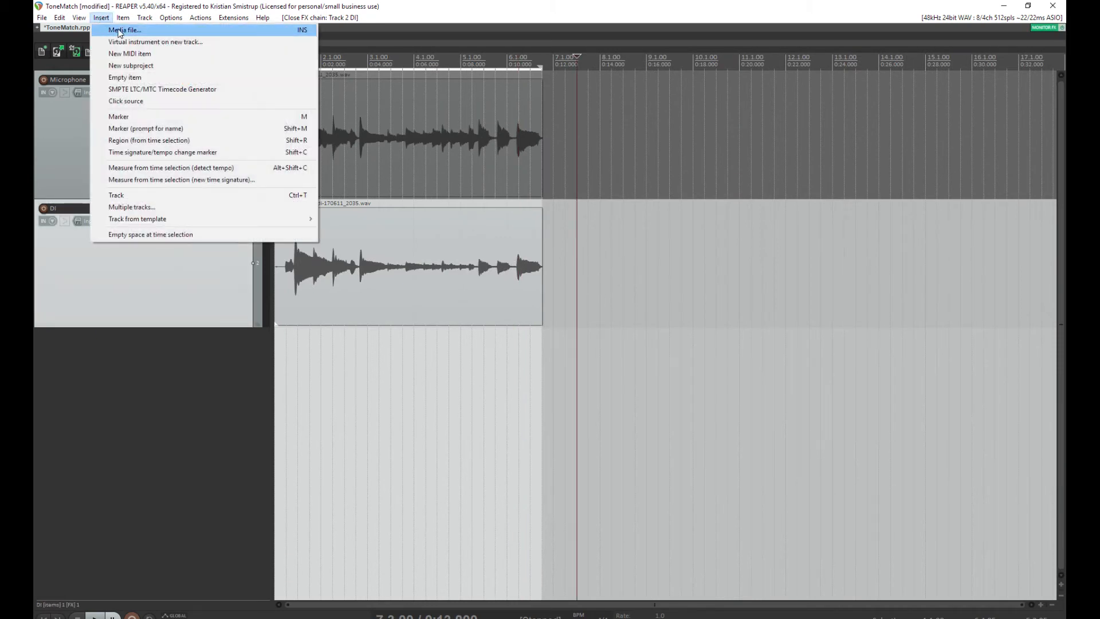
click(123, 30)
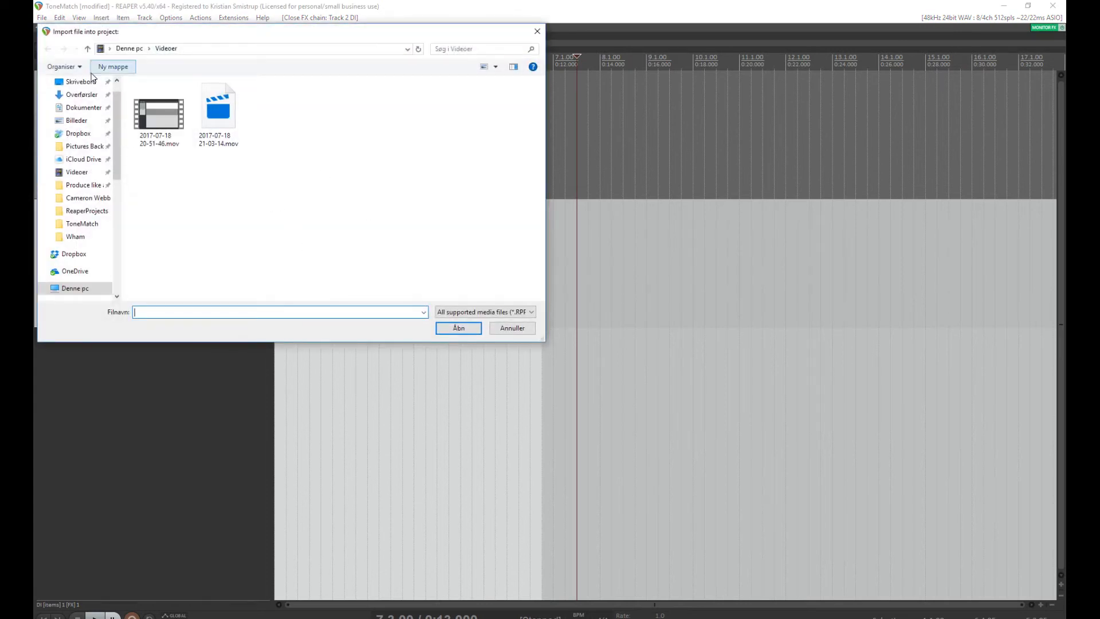
scroll(109, 120, up, 2)
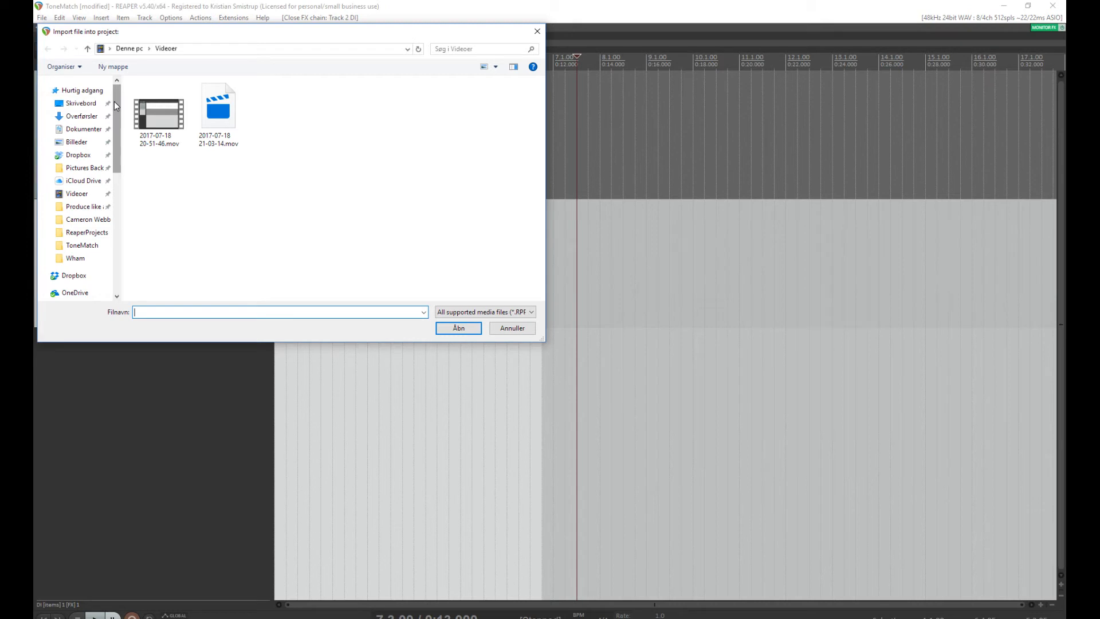
click(80, 92)
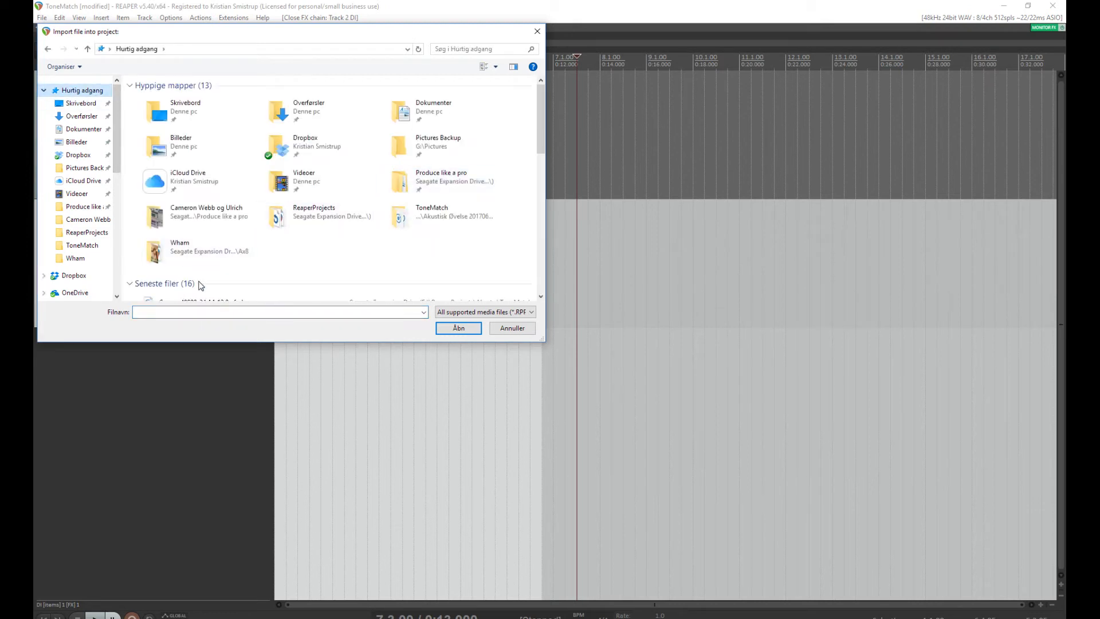
scroll(290, 275, down, 2)
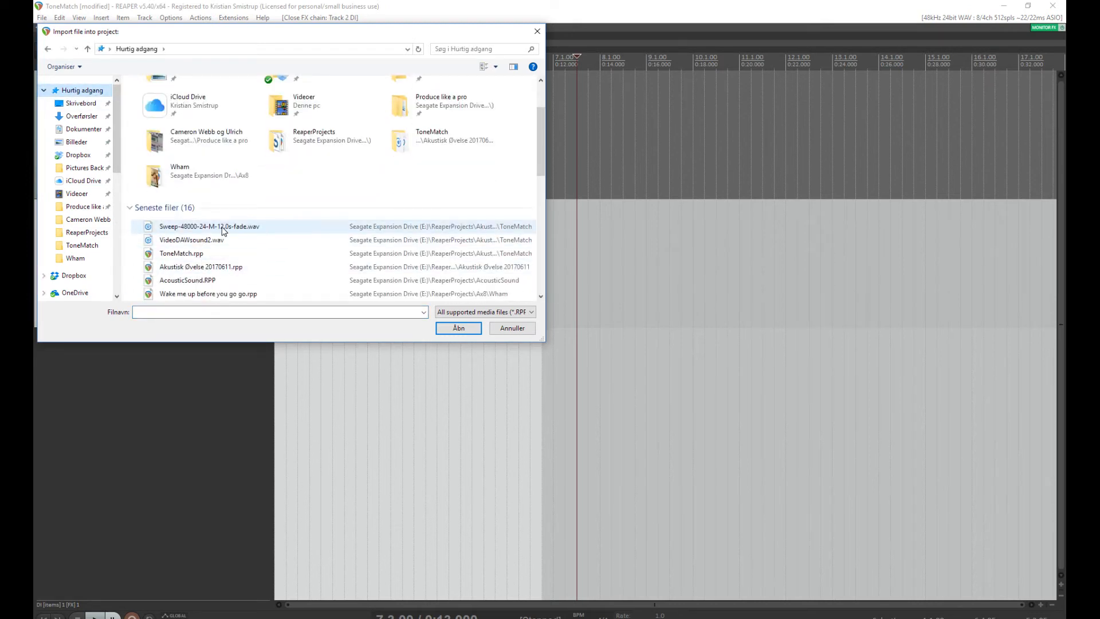
double_click(223, 228)
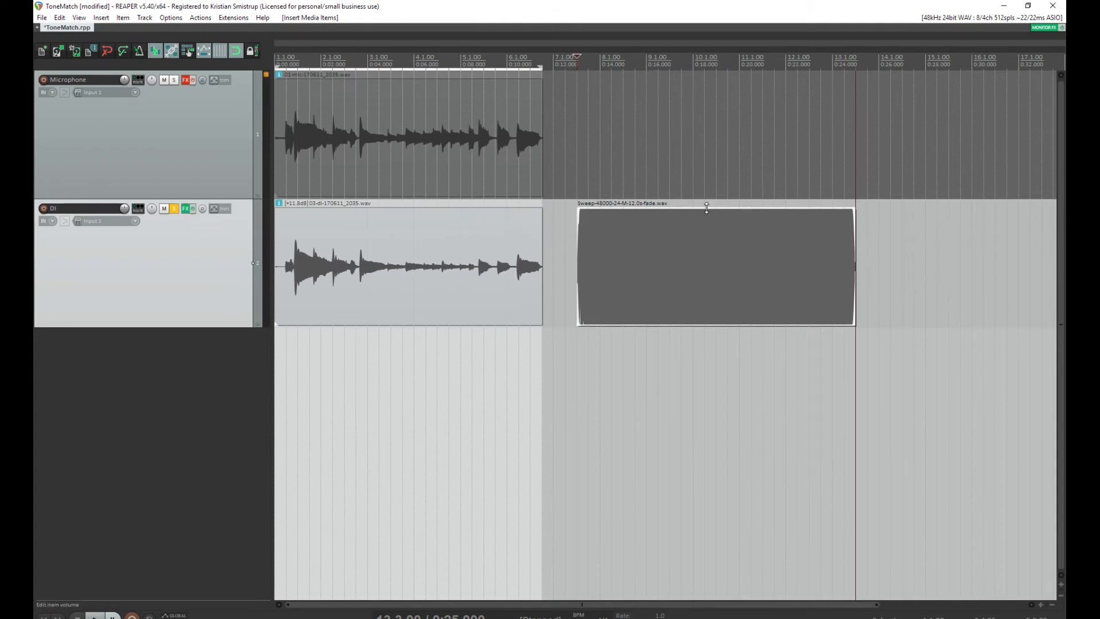
Lower the sweep item's volume to -10.4 dB and place two copies of it after the original on the DI track
drag(706, 207, 704, 291)
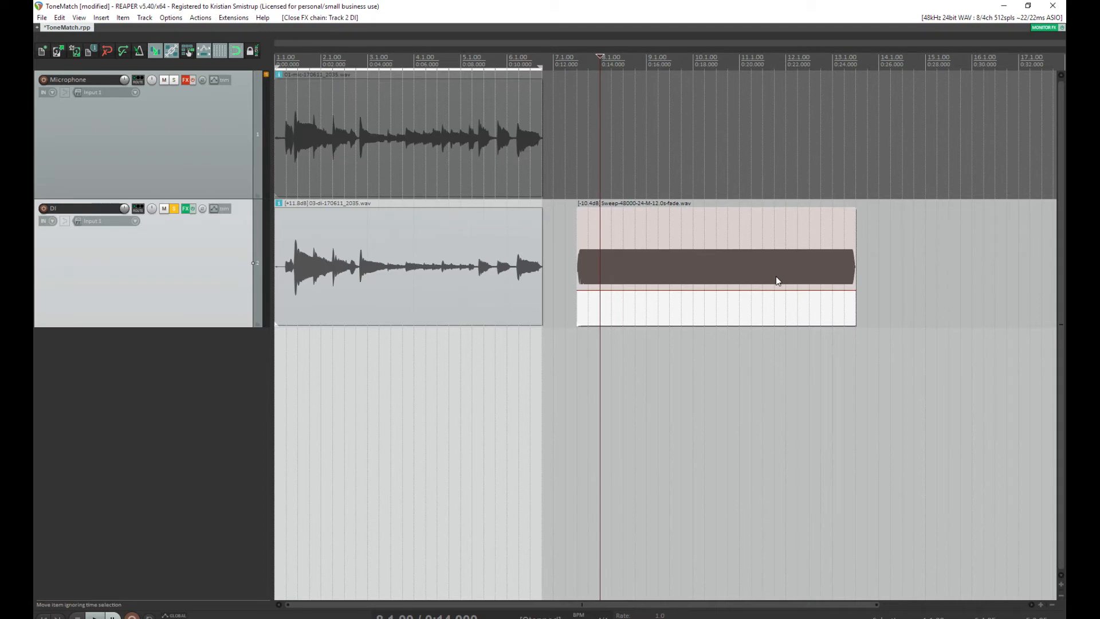
scroll(752, 272, down, 4)
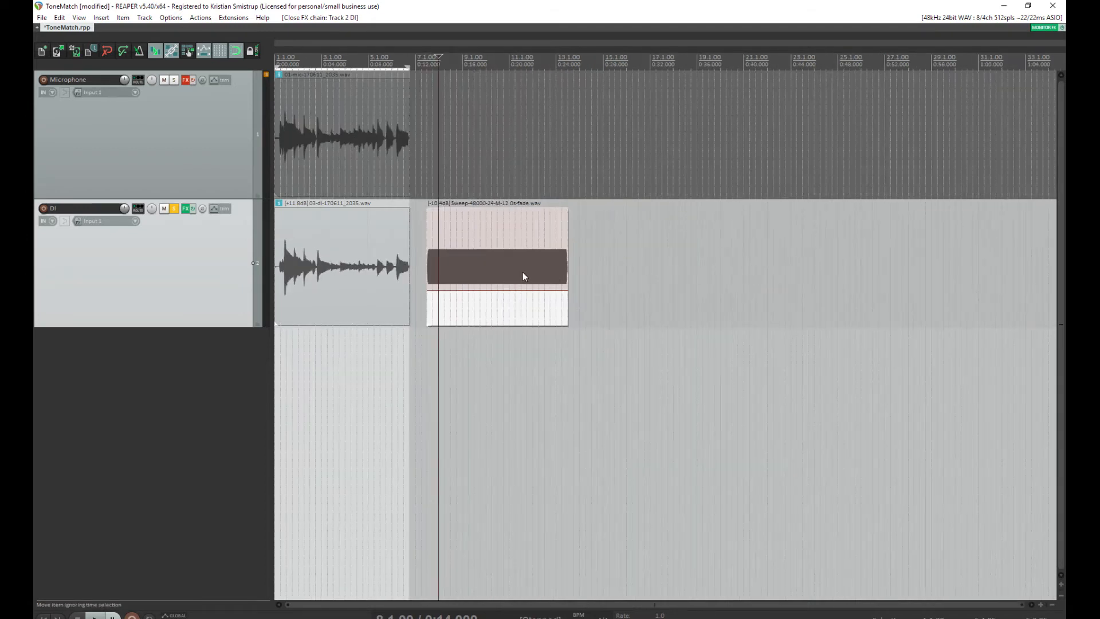
drag(521, 272, 692, 259)
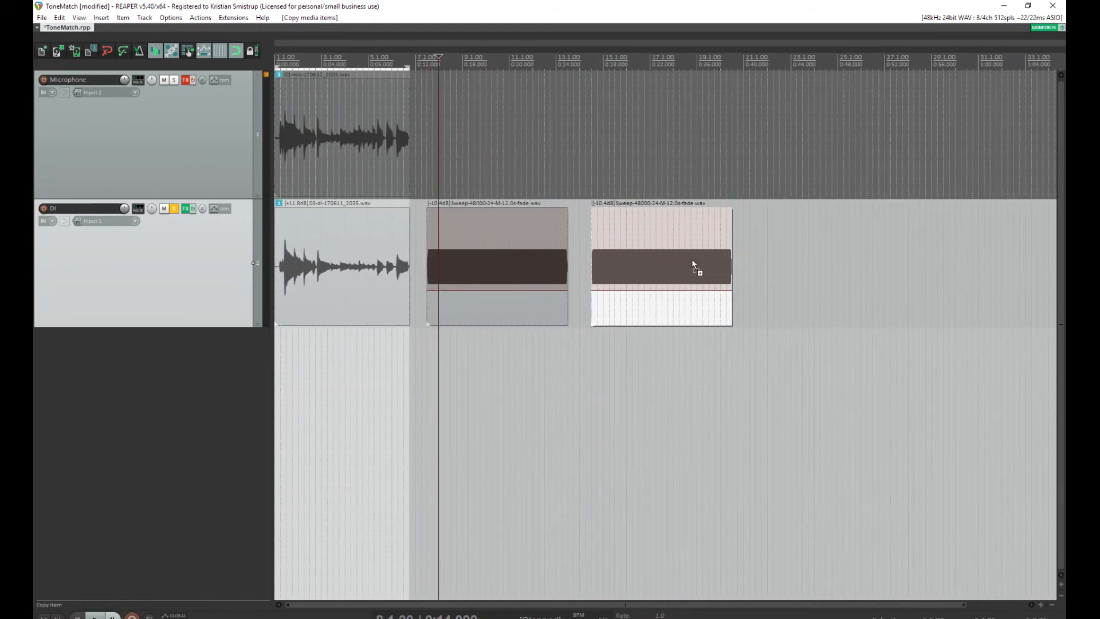
click(795, 274)
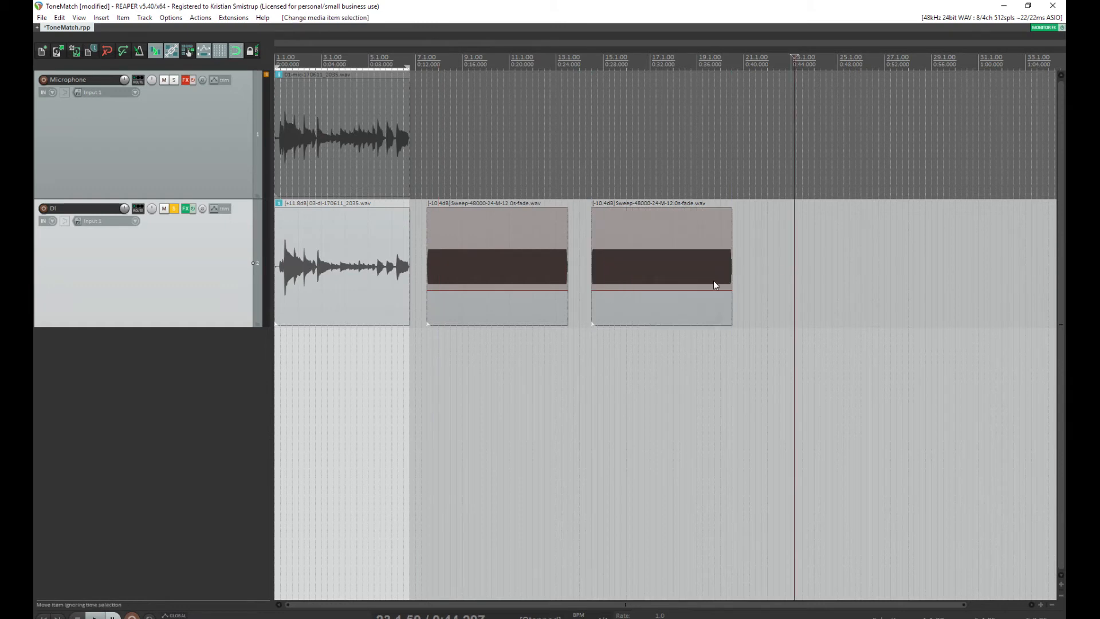
drag(676, 273, 837, 259)
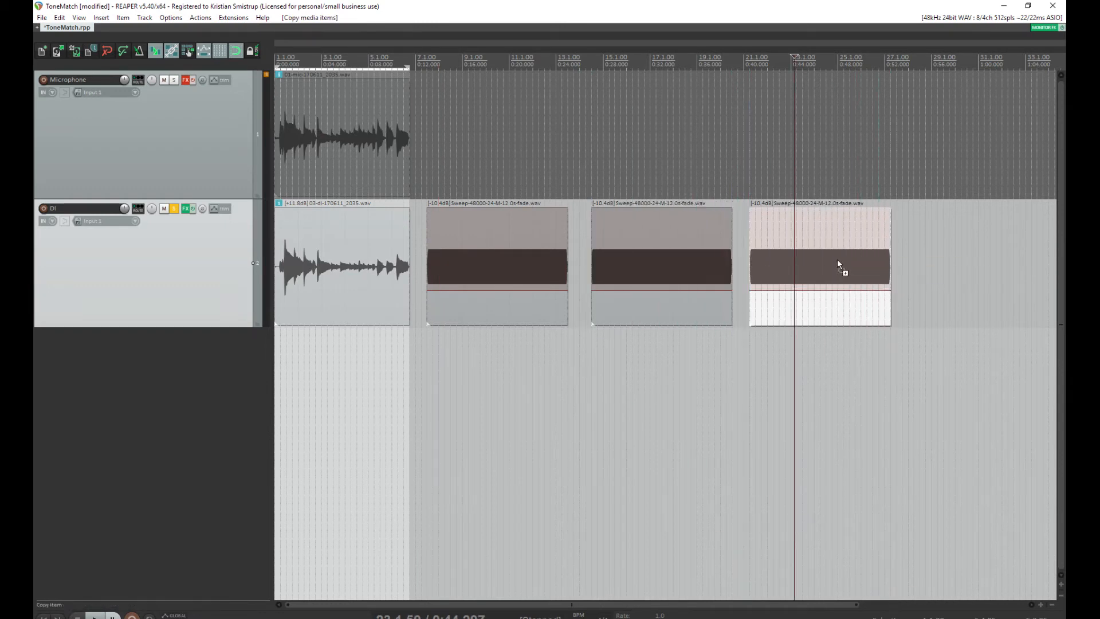
Re-equalize the DI in MFreeformEqualizer with smoothness at 0.00% and redraw the low end to slope gently below 0 dB
click(489, 305)
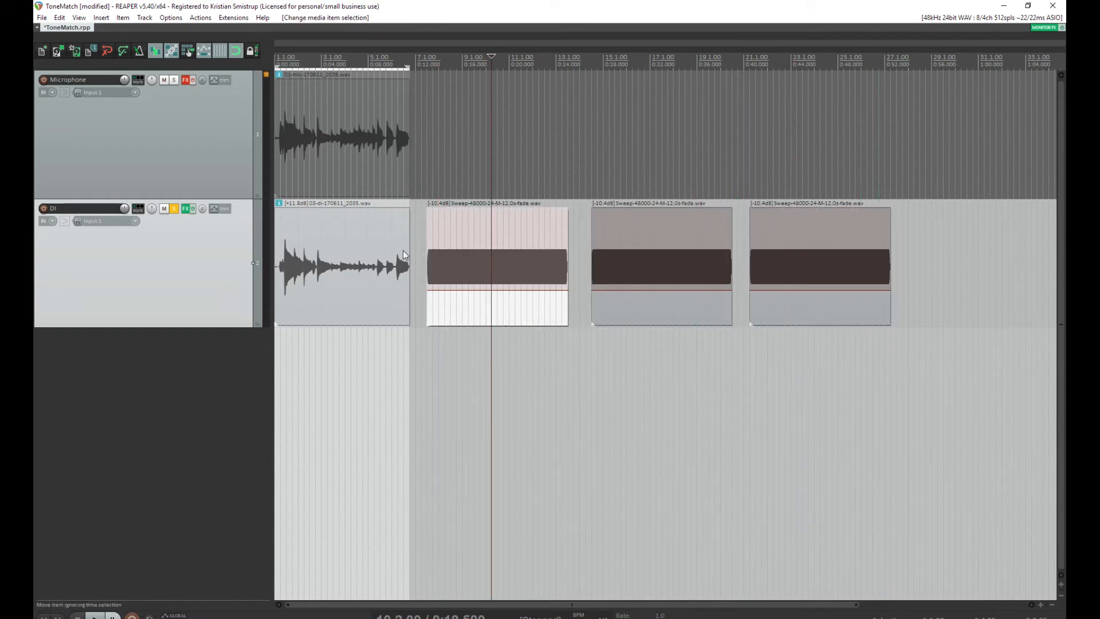
click(186, 209)
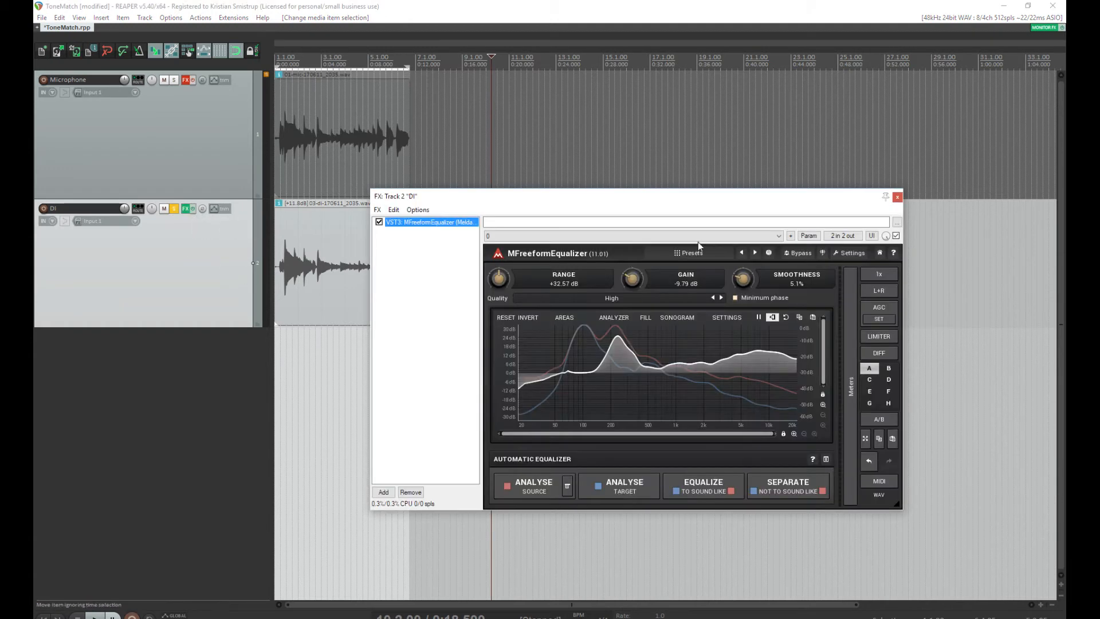
drag(738, 277, 737, 300)
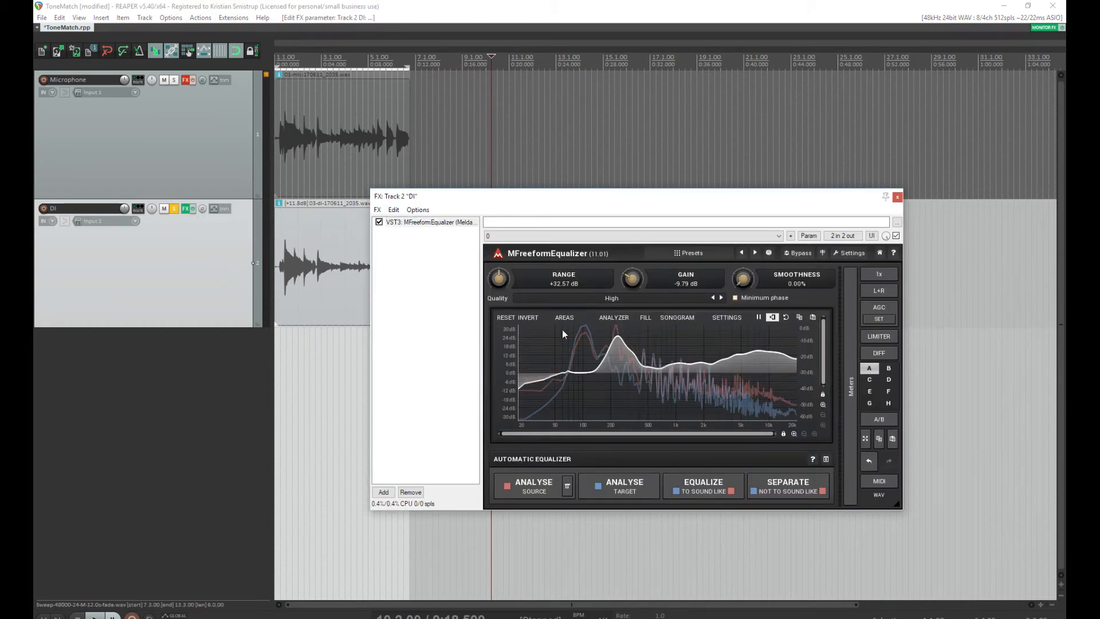
click(703, 484)
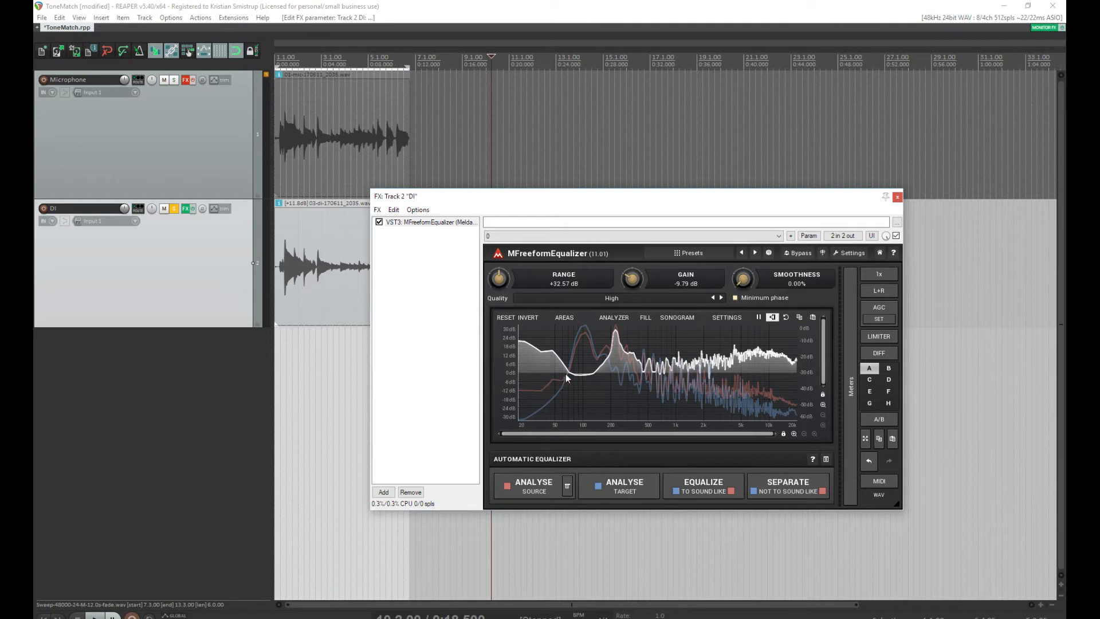
drag(576, 375, 519, 379)
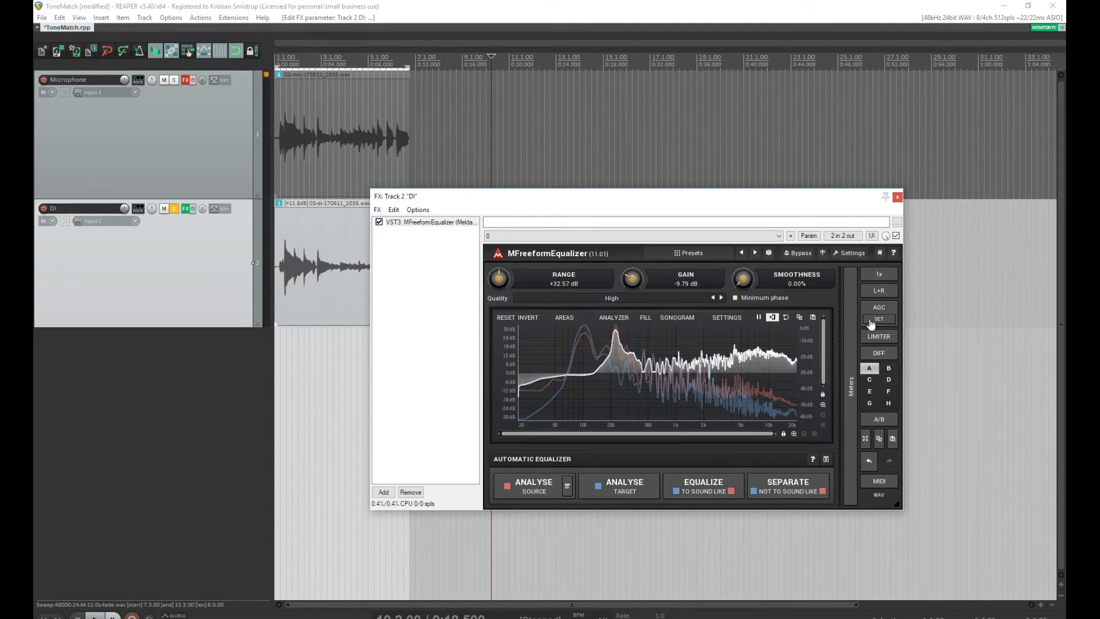
Apply the DI track's FX to the first sweep item as a new take with mono output
click(896, 198)
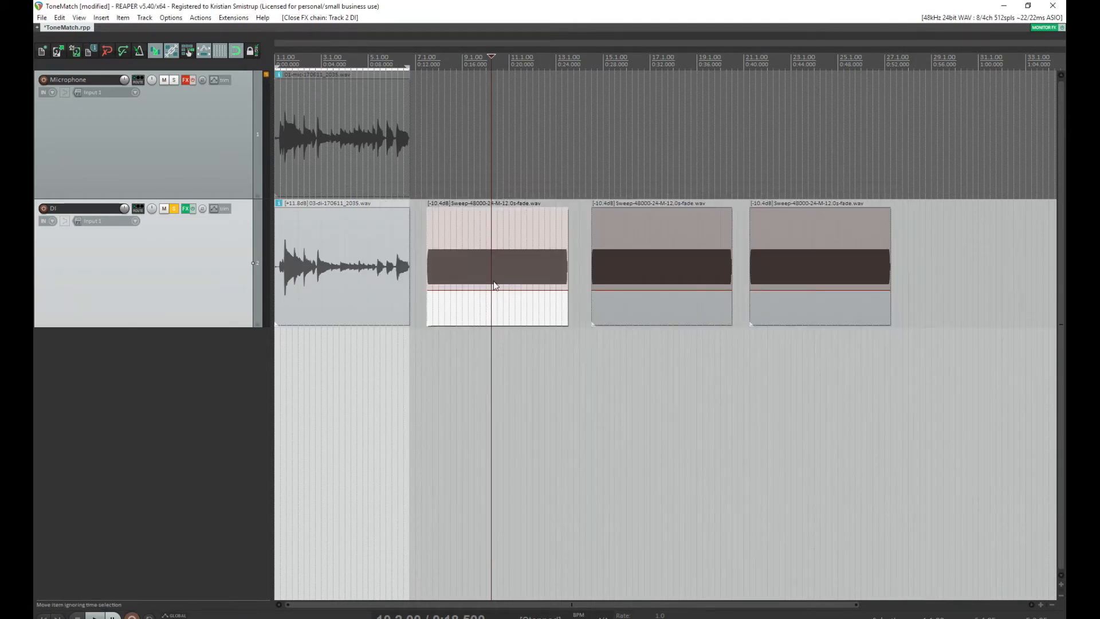
right_click(508, 299)
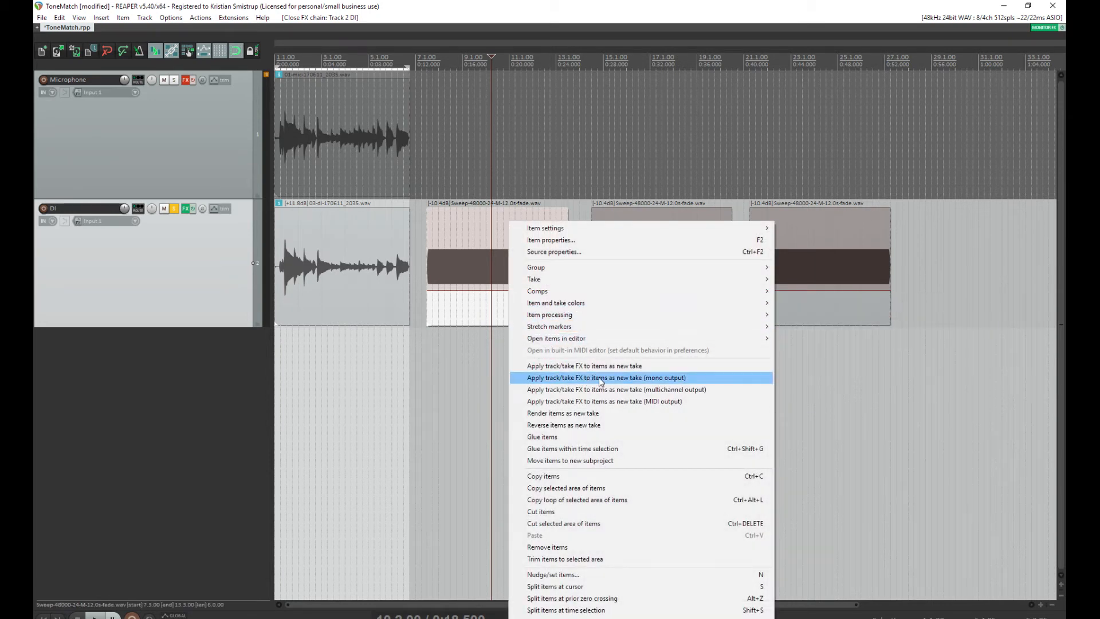
click(656, 380)
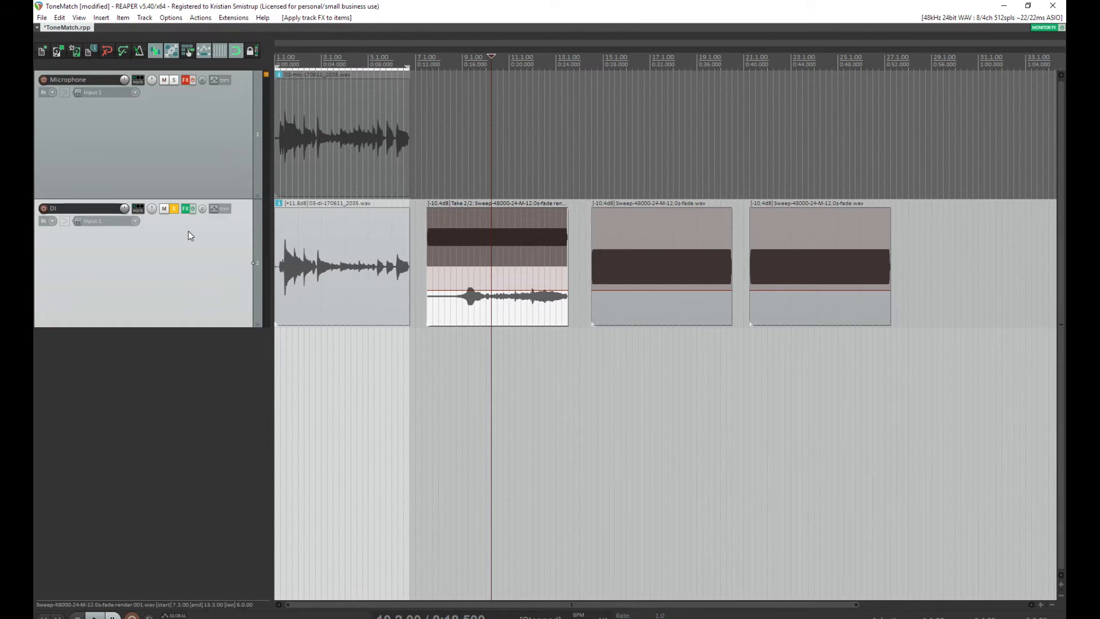
Set MFreeformEqualizer's smoothness to 2.0%, re-equalize the DI and redraw the low end to slope slightly below 0 dB
click(186, 208)
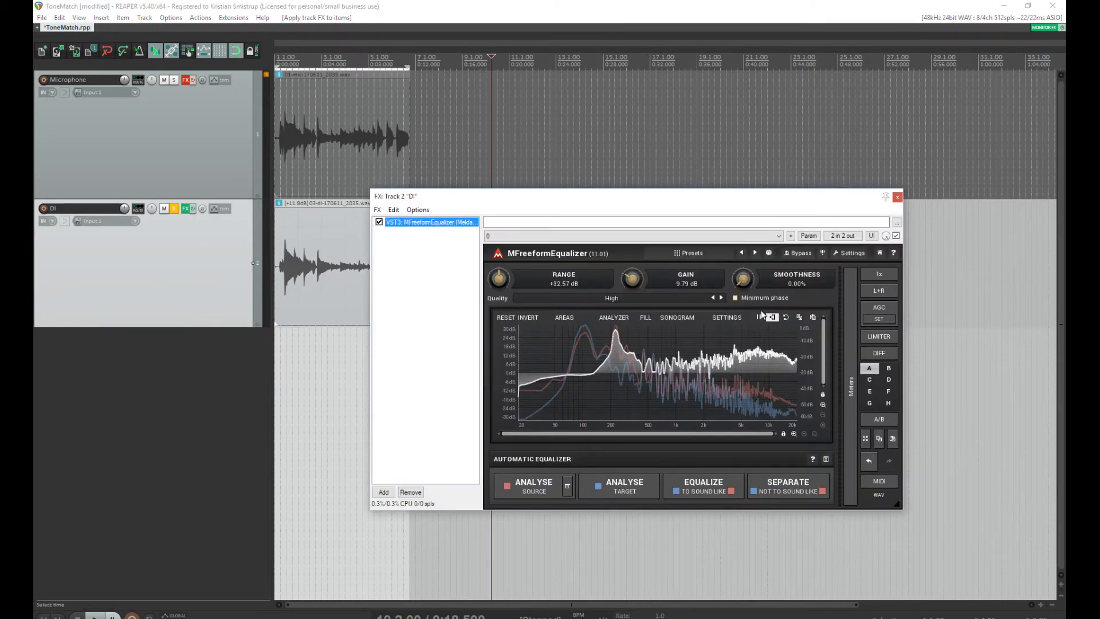
click(797, 284)
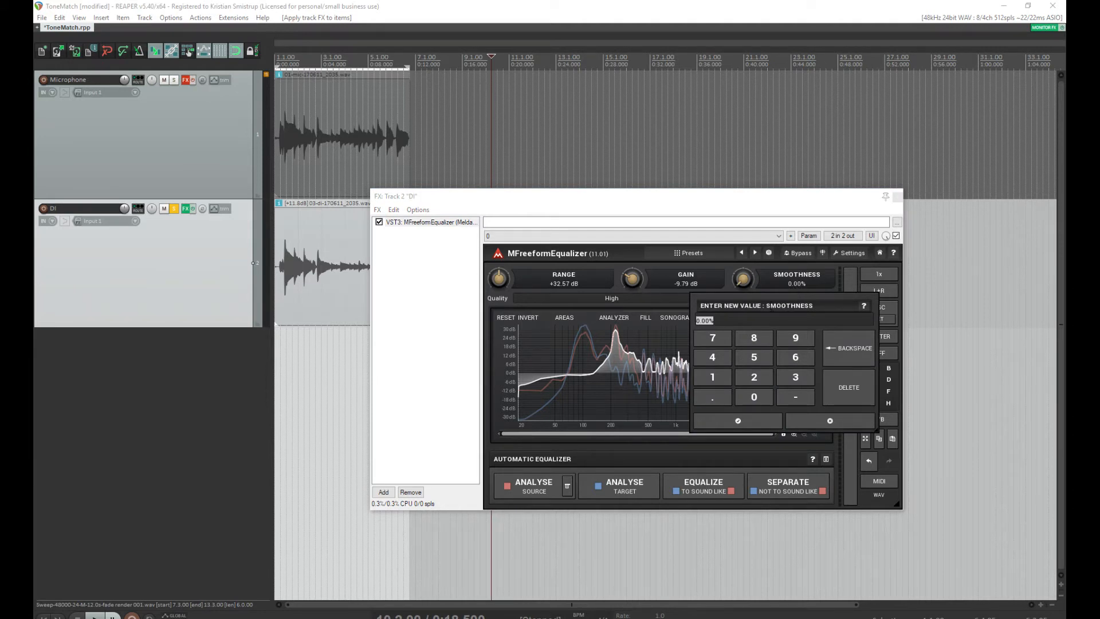
text(2)
key(Return)
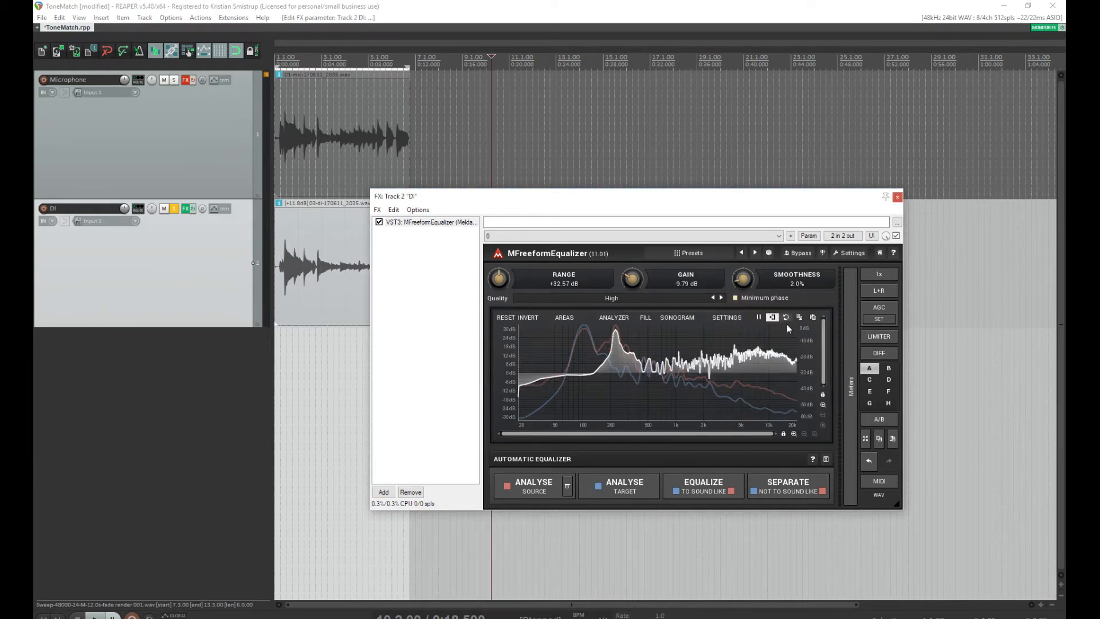
click(694, 486)
drag(574, 372, 510, 382)
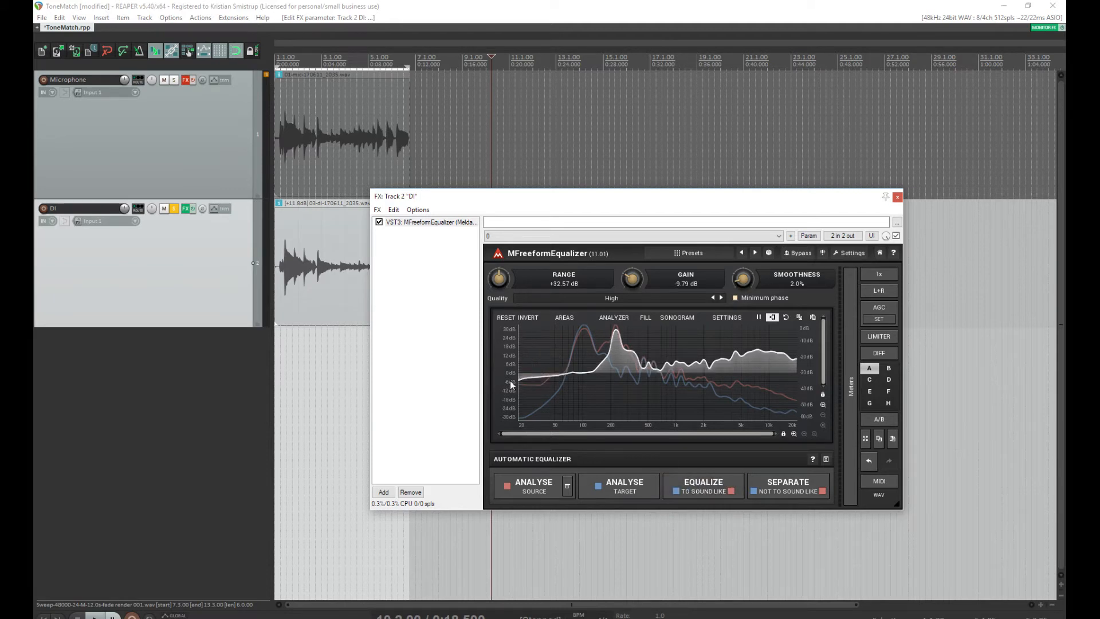
Apply the DI track's FX to the second sweep item as a new take with mono output
click(897, 196)
click(665, 308)
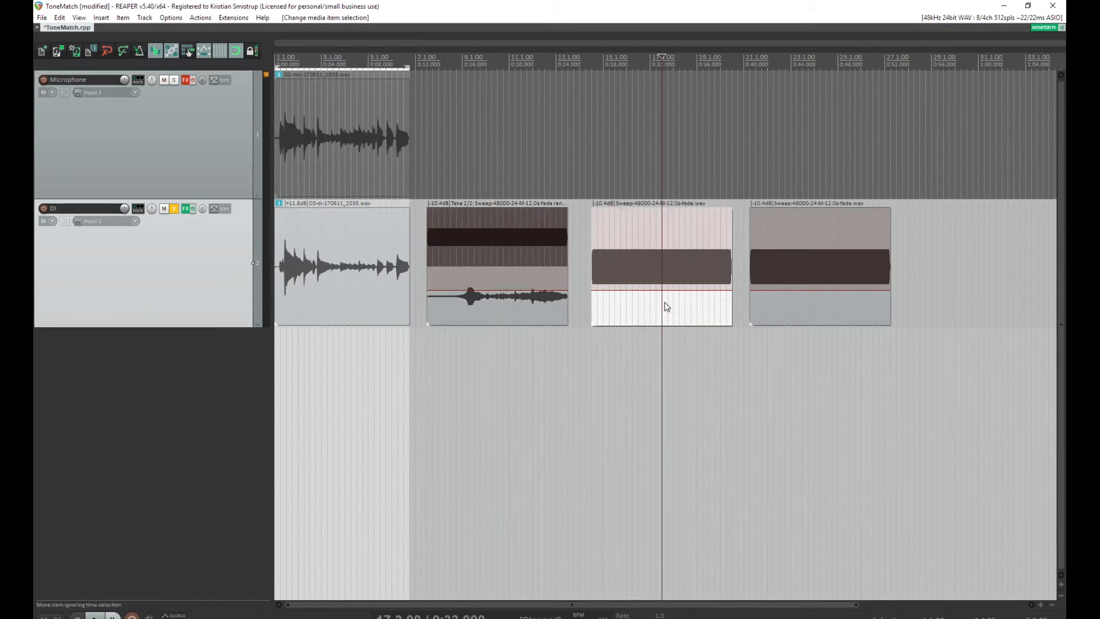
right_click(666, 303)
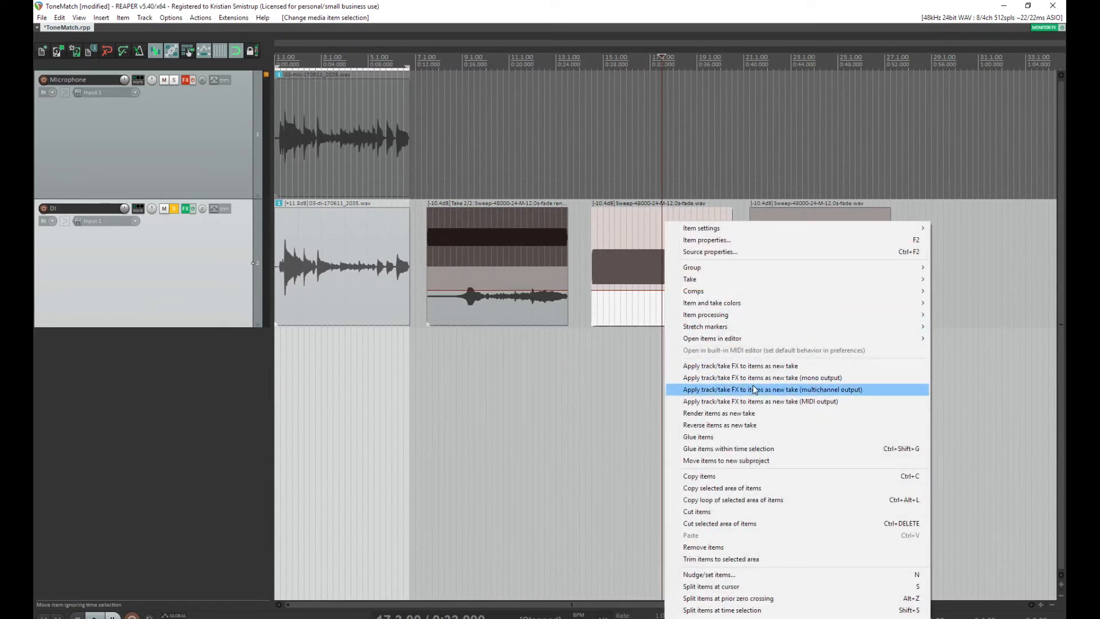
click(765, 379)
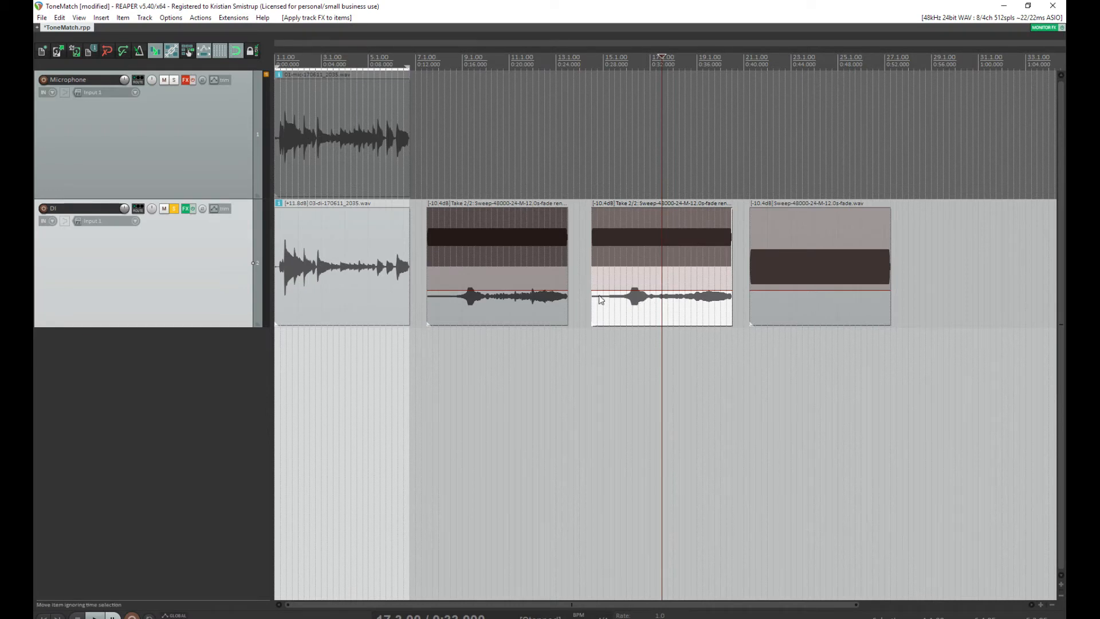
Examine the waveform peak of the first rendered sweep around 0:16.5 for clipping
click(471, 300)
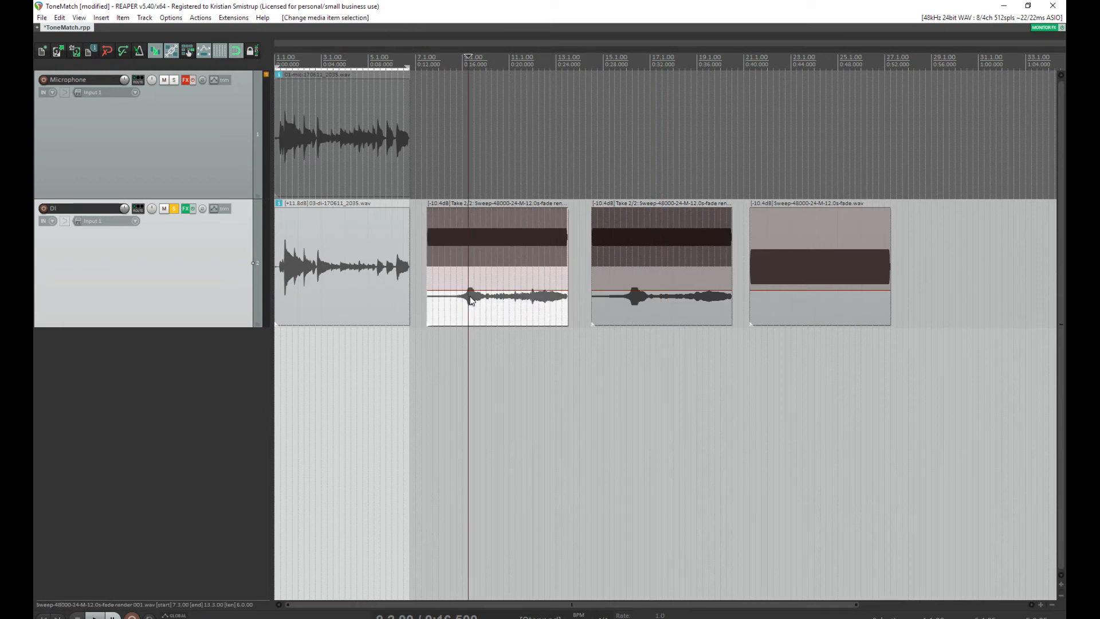
scroll(470, 297, up, 2)
scroll(530, 298, up, 4)
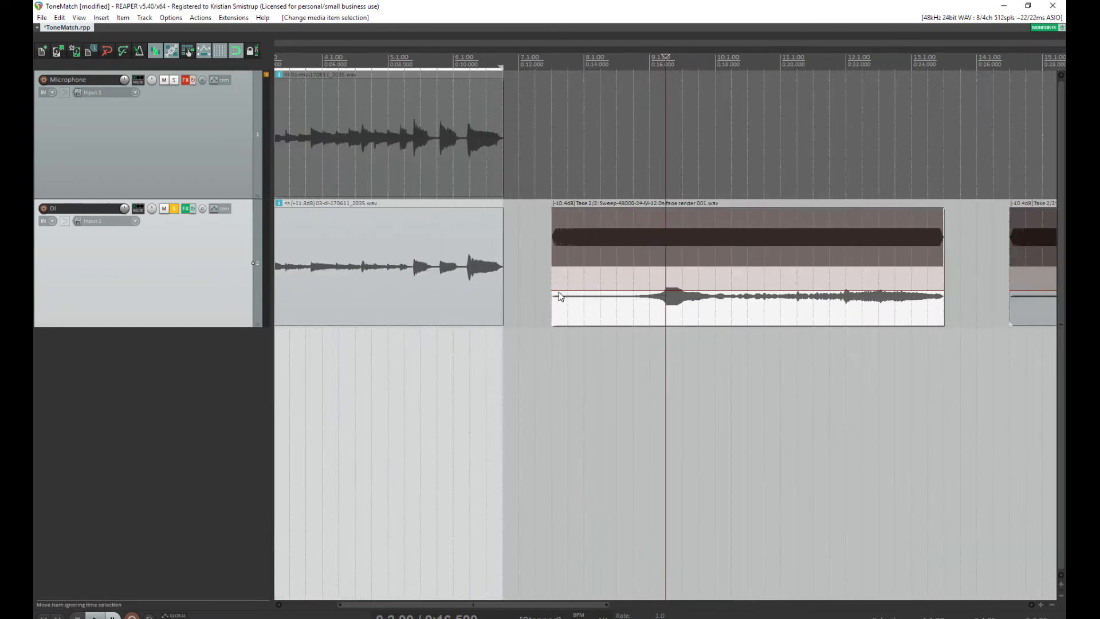
scroll(708, 300, up, 10)
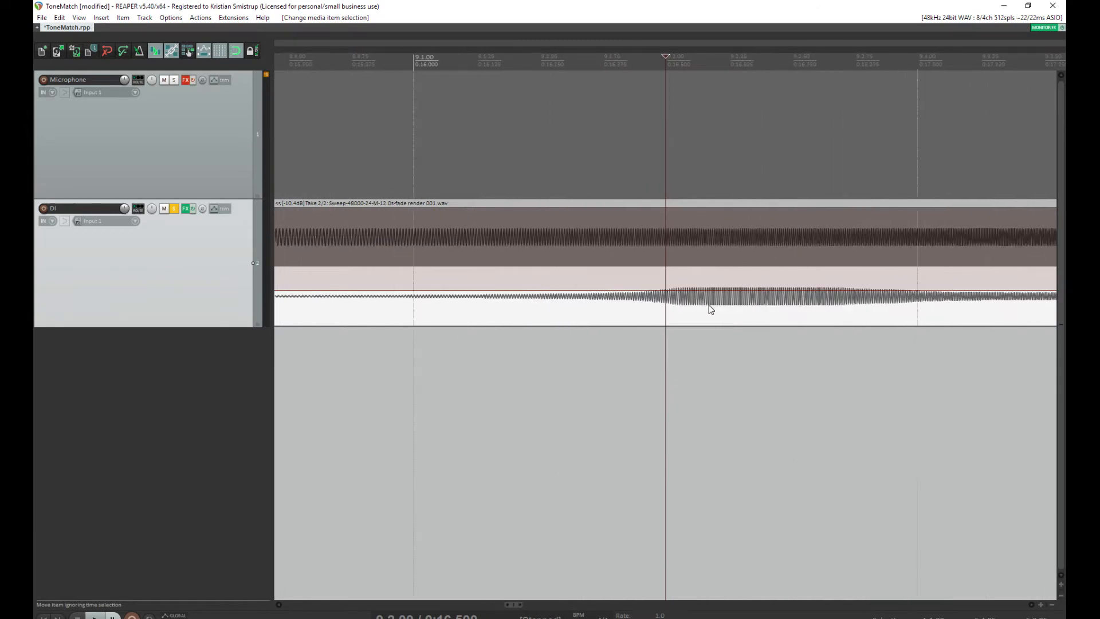
Delete the active rendered takes from the second and first sweep items on the DI track
scroll(776, 300, up, 2)
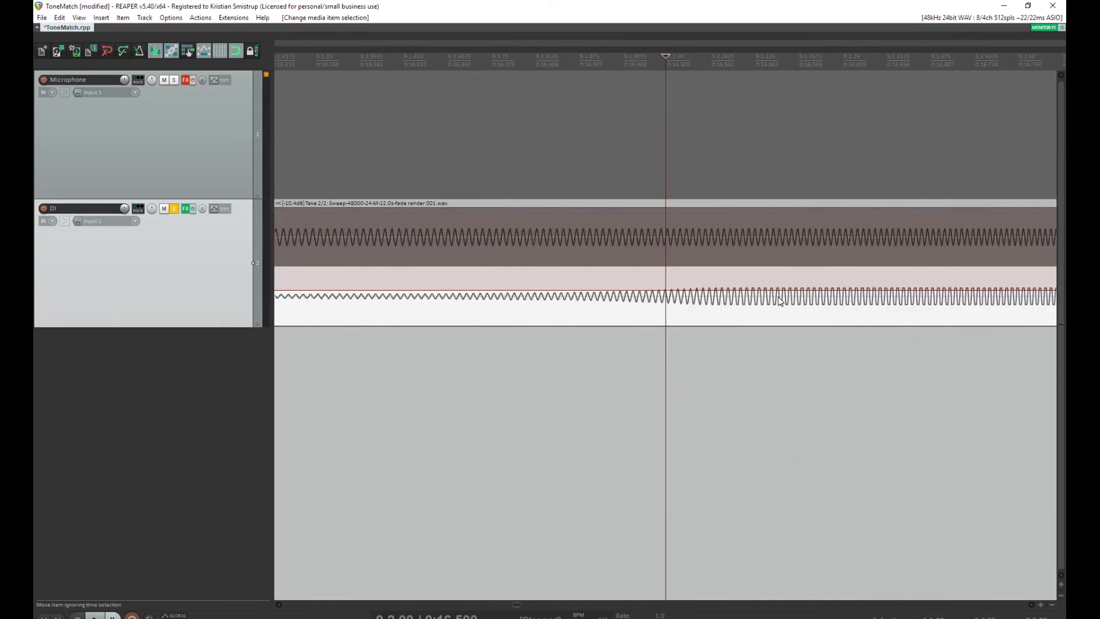
scroll(779, 300, down, 14)
scroll(705, 292, up, 2)
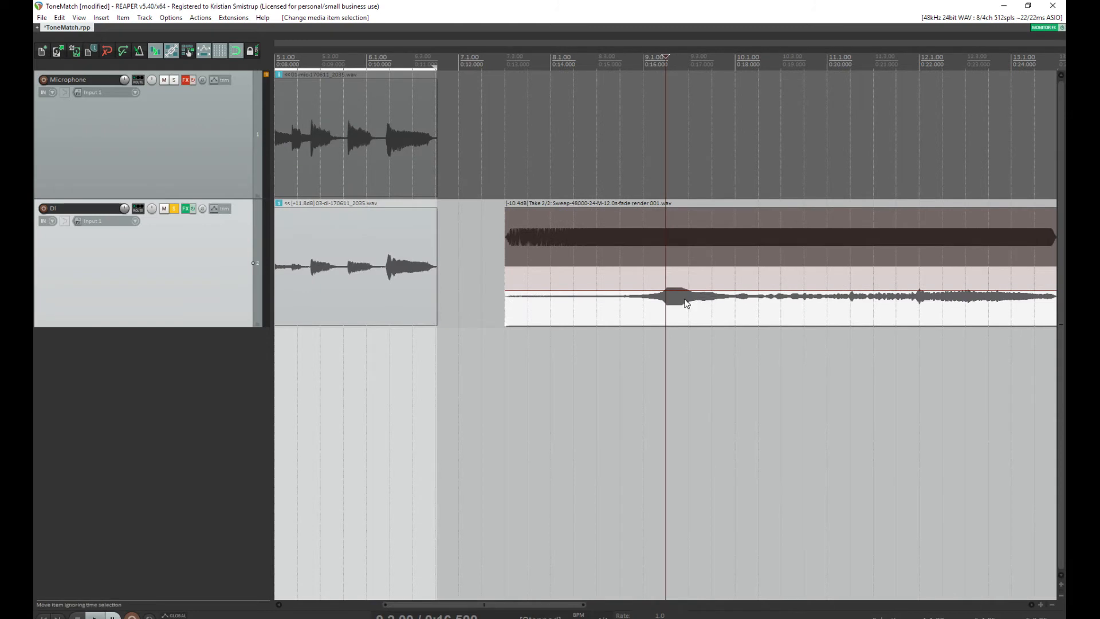
scroll(685, 303, down, 4)
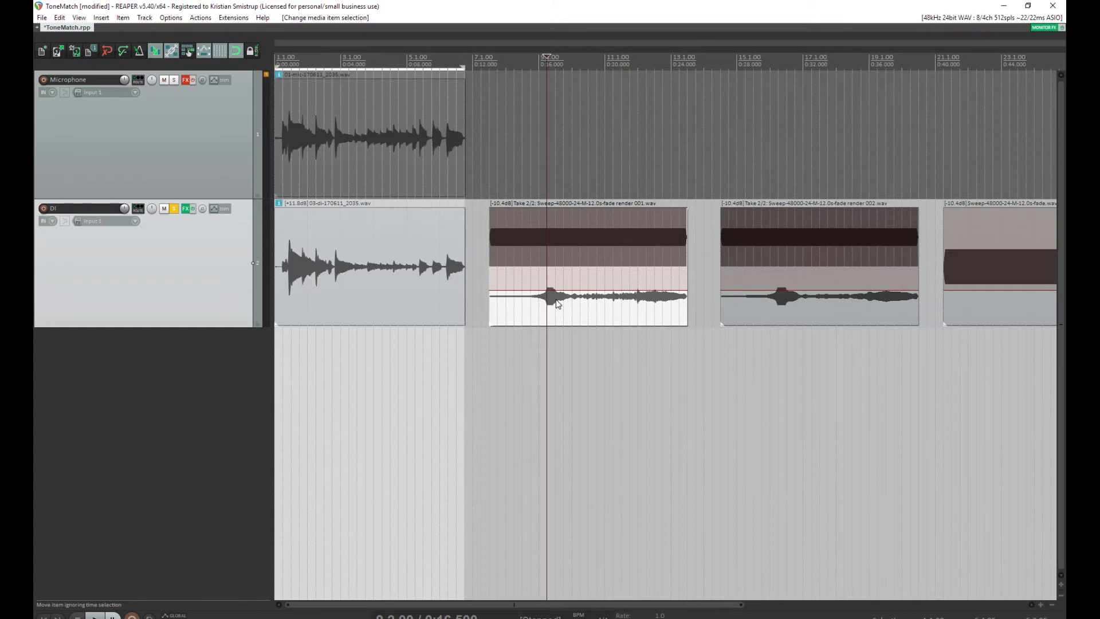
click(796, 307)
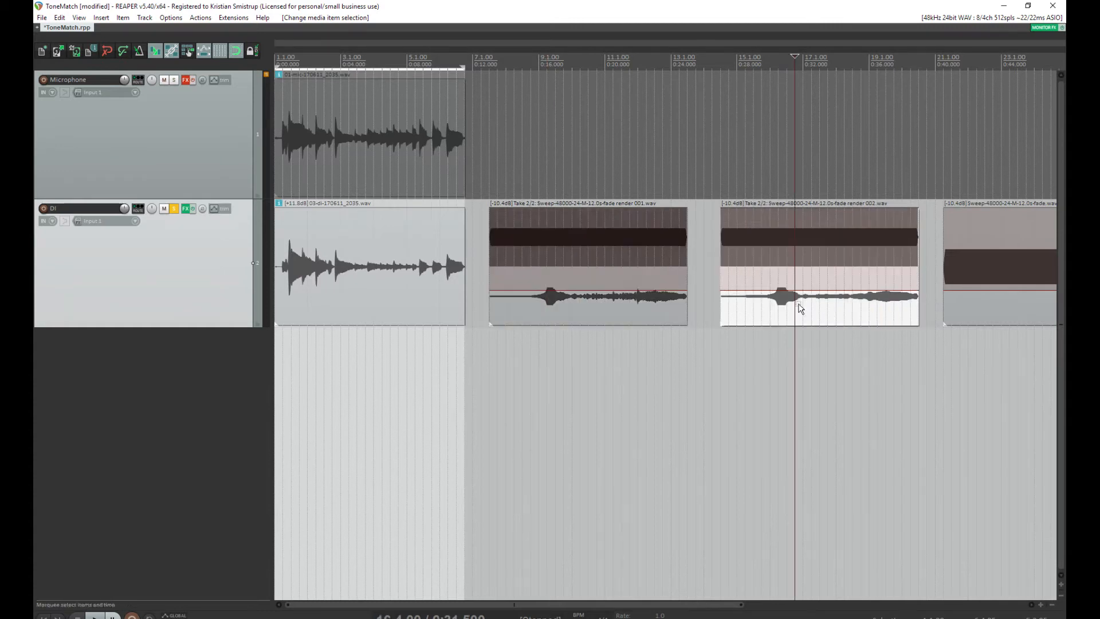
right_click(798, 306)
mouse_move(836, 279)
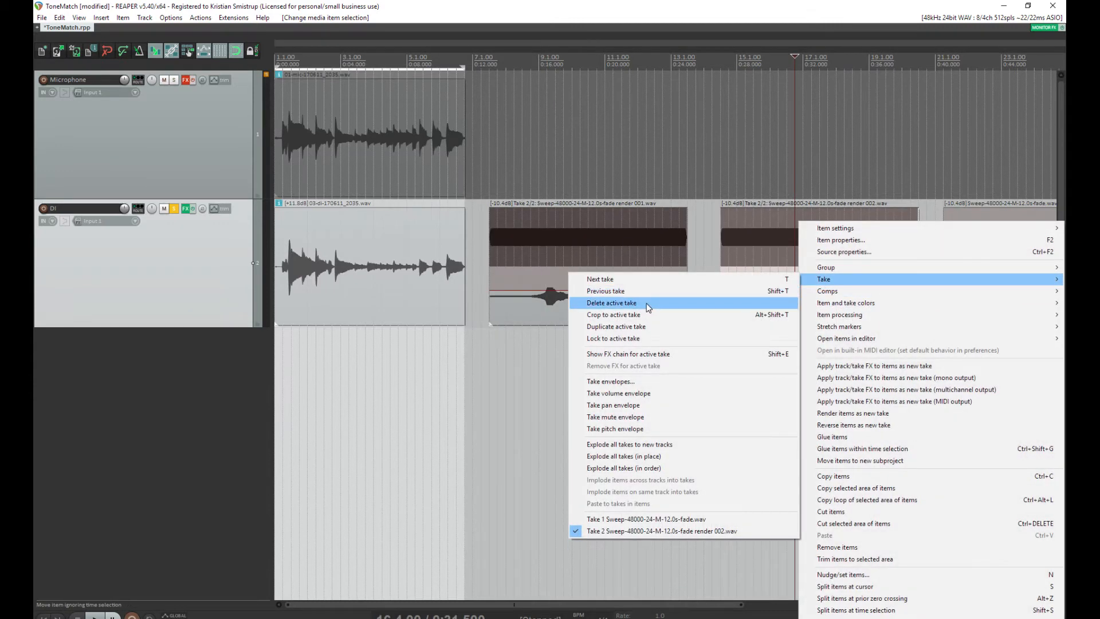
click(646, 303)
click(596, 308)
right_click(596, 310)
mouse_move(613, 279)
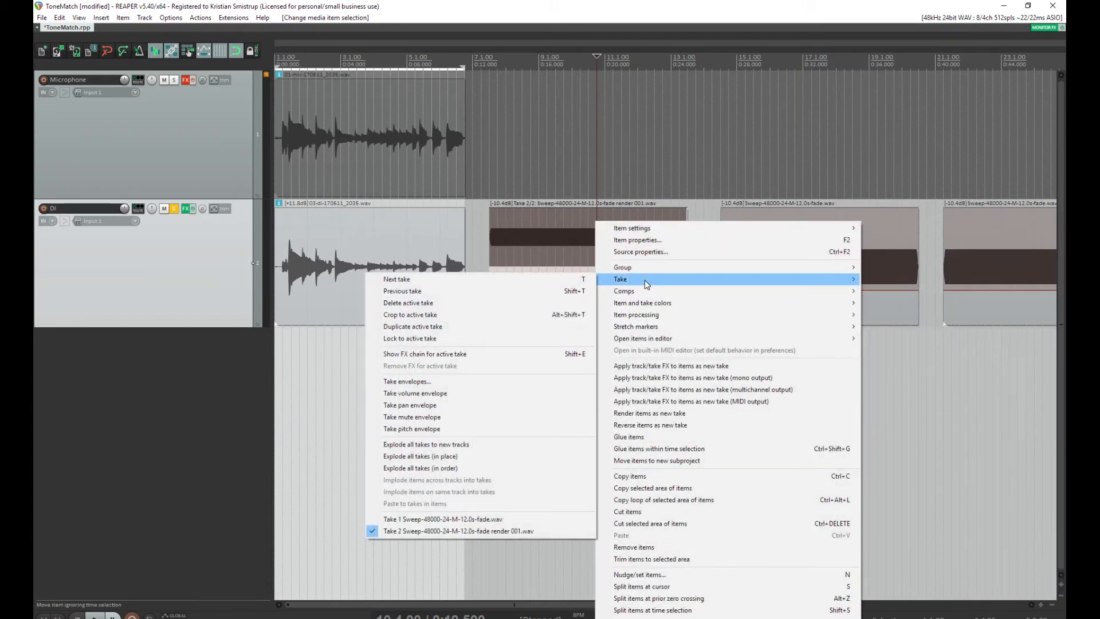
click(474, 303)
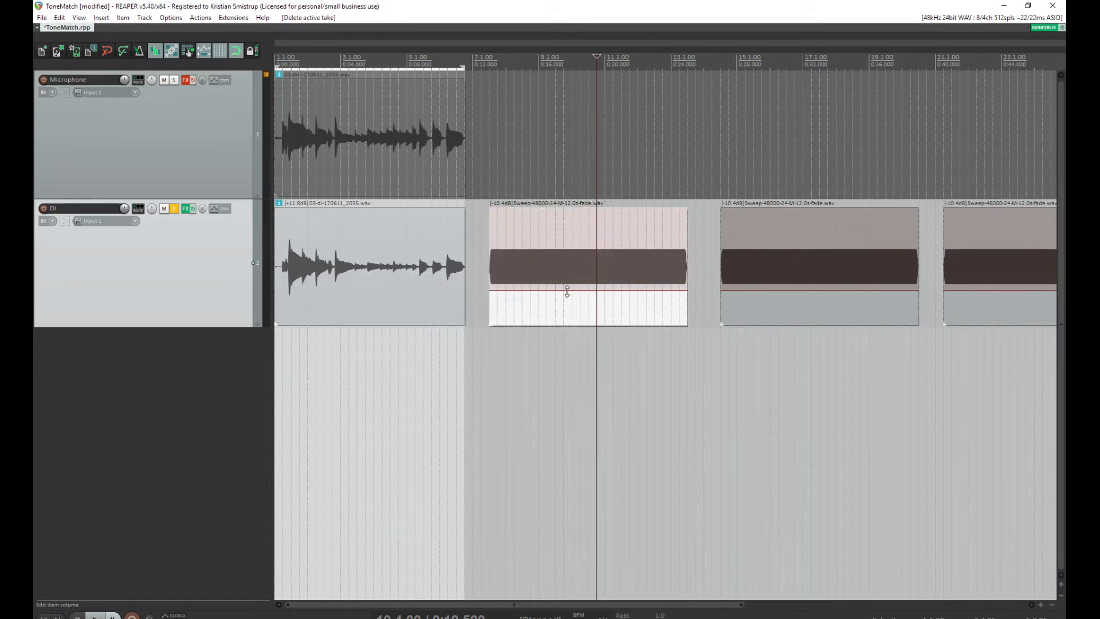
Lower the first sweep's item volume to about -18.8 dB and make the DI track taller
drag(569, 291, 569, 314)
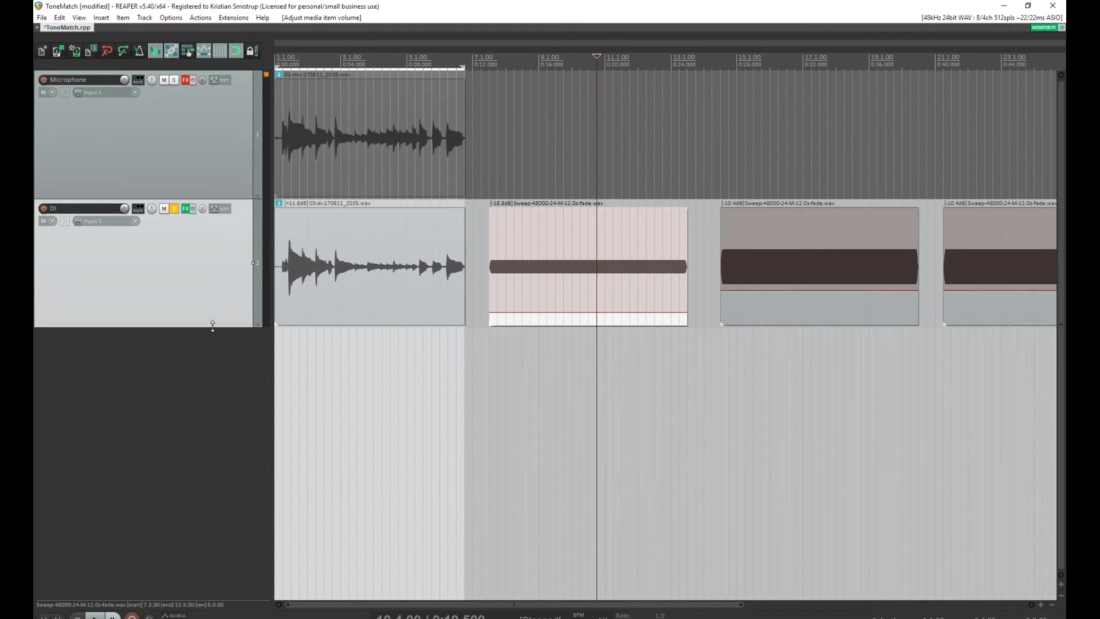
drag(212, 325, 210, 486)
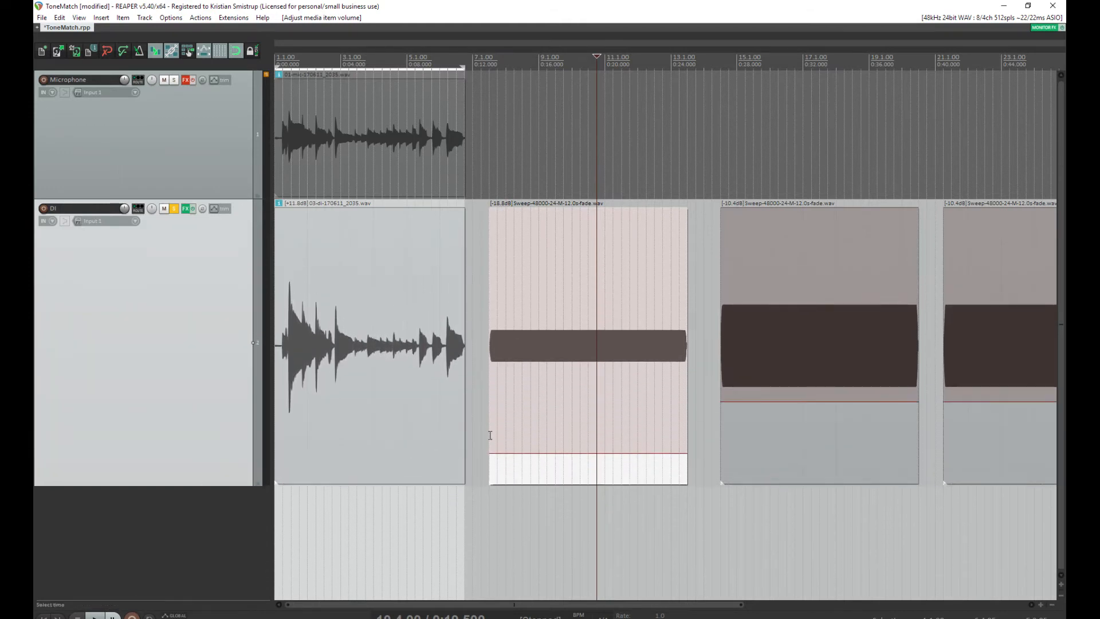
Apply the DI track's FX to the quieter first sweep as a new mono take and inspect its peak for clipping
click(566, 470)
right_click(566, 470)
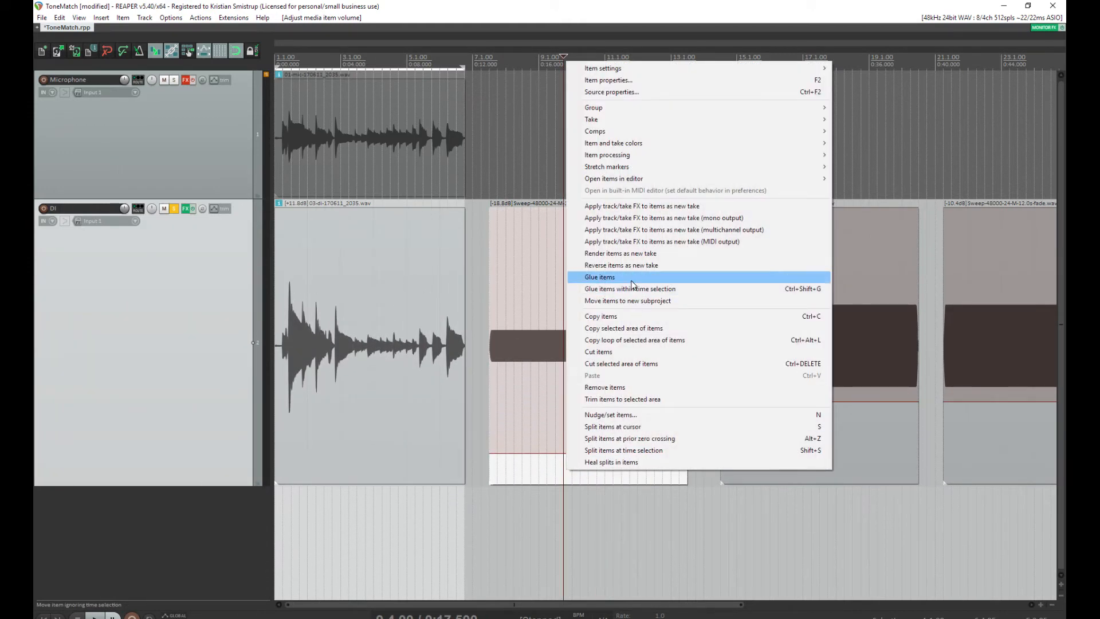
click(667, 219)
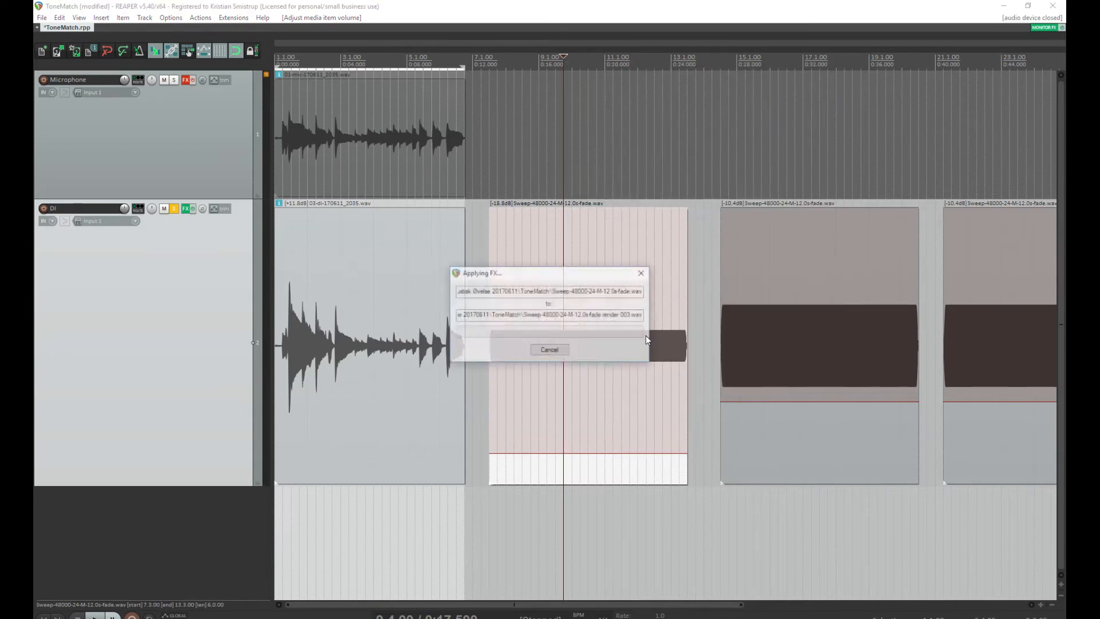
drag(545, 415, 548, 414)
scroll(552, 415, up, 10)
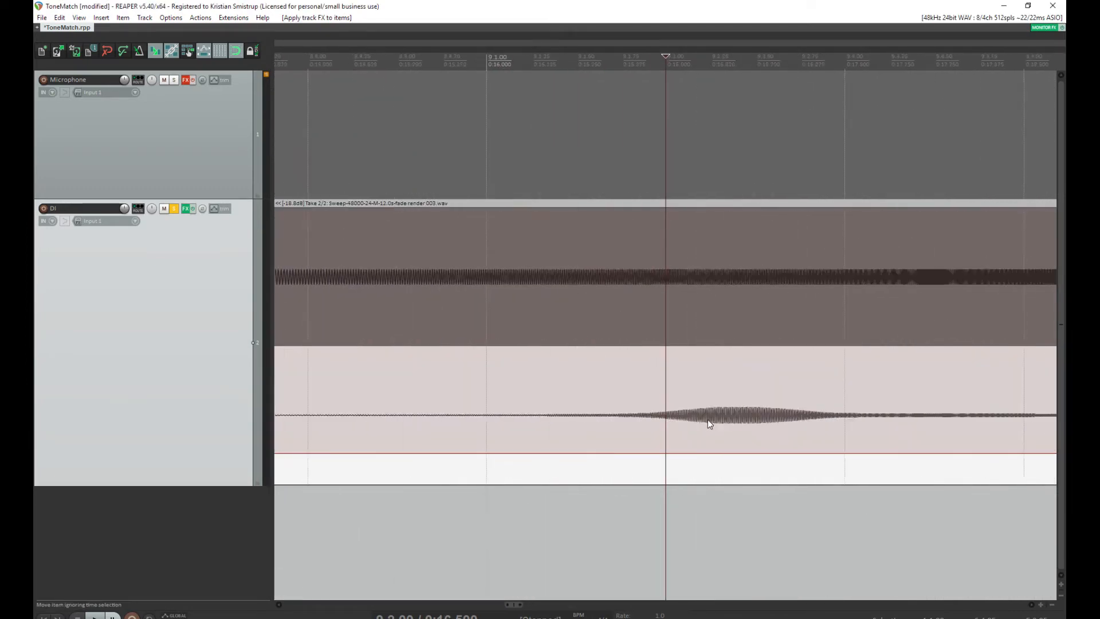
scroll(810, 422, up, 5)
scroll(960, 420, down, 20)
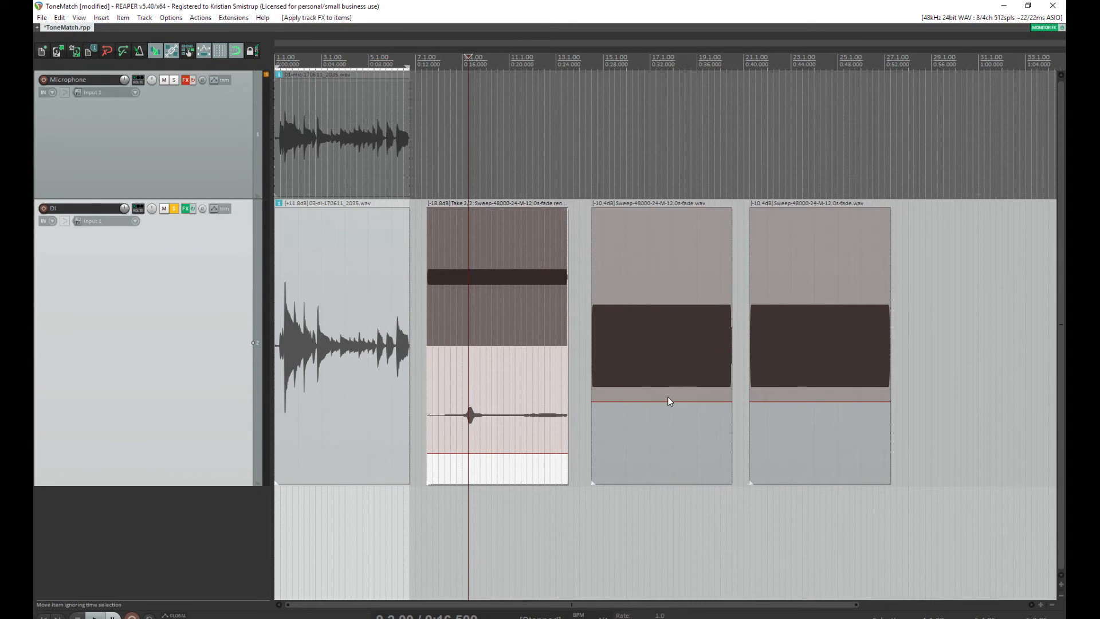
Lower the item volume of the second sweep to about -20.2 dB and of the third to about -20.4 dB
drag(668, 401, 667, 459)
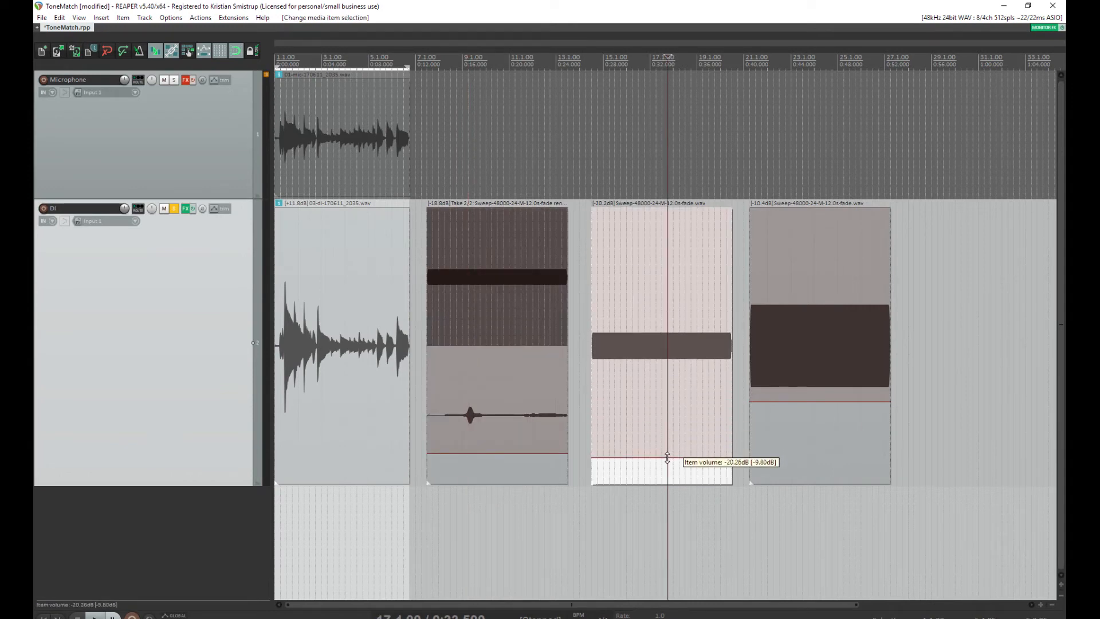
drag(785, 402, 779, 458)
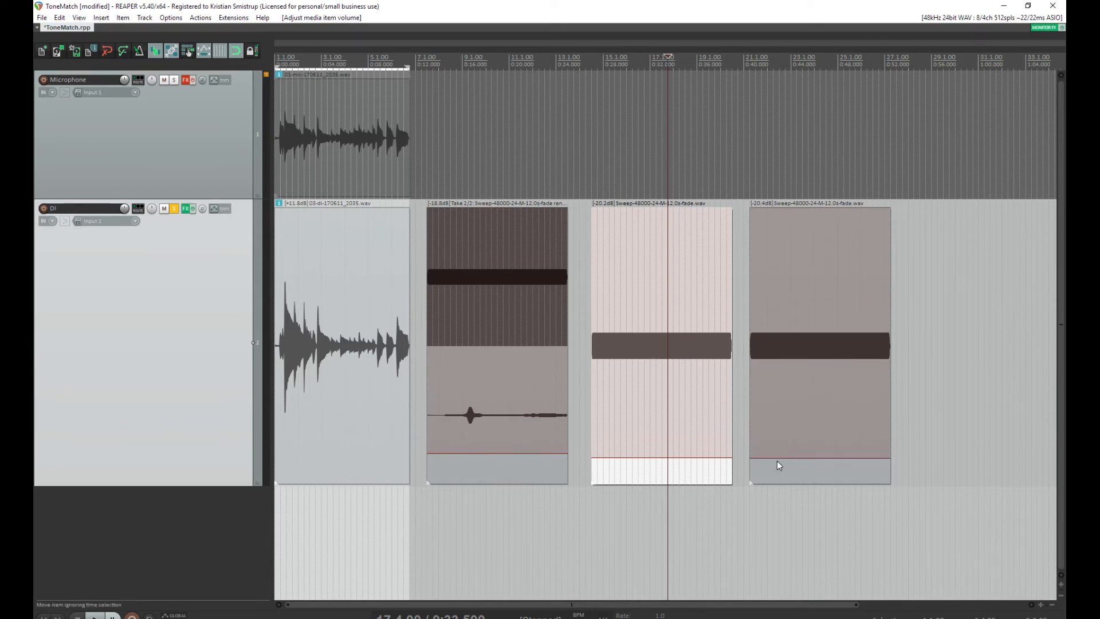
Delete the rendered test take from the first sweep item
click(474, 415)
right_click(474, 415)
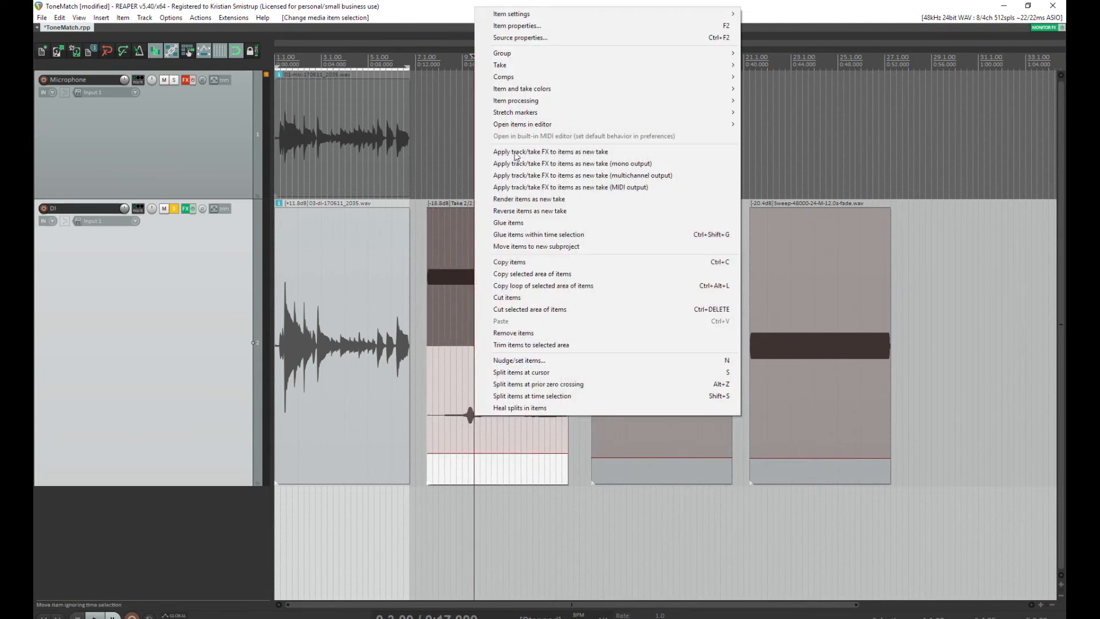
mouse_move(706, 67)
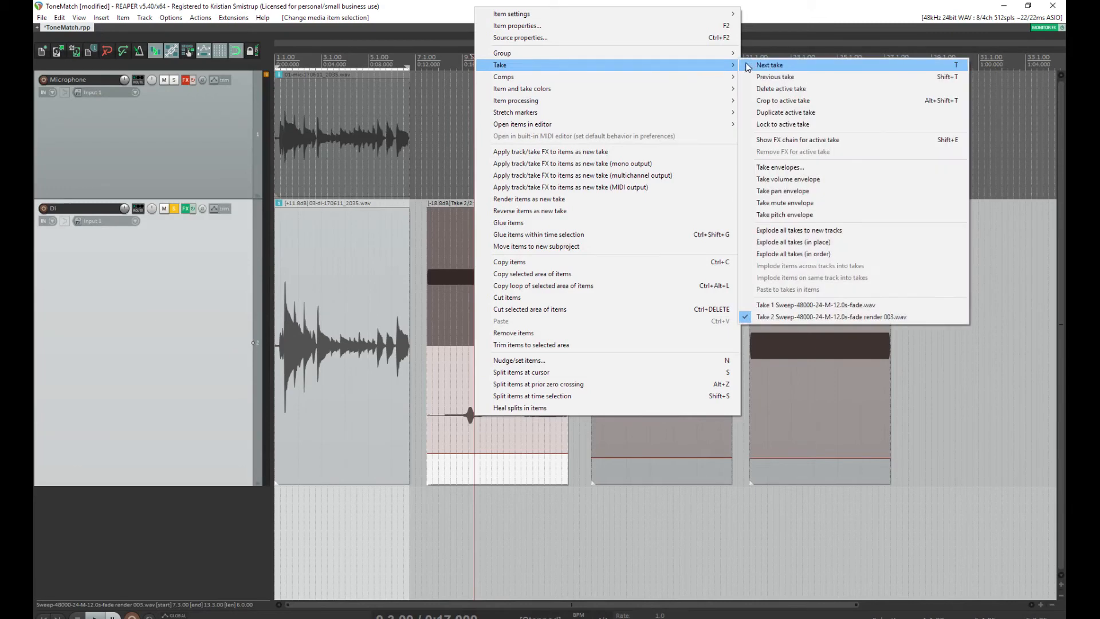
click(779, 91)
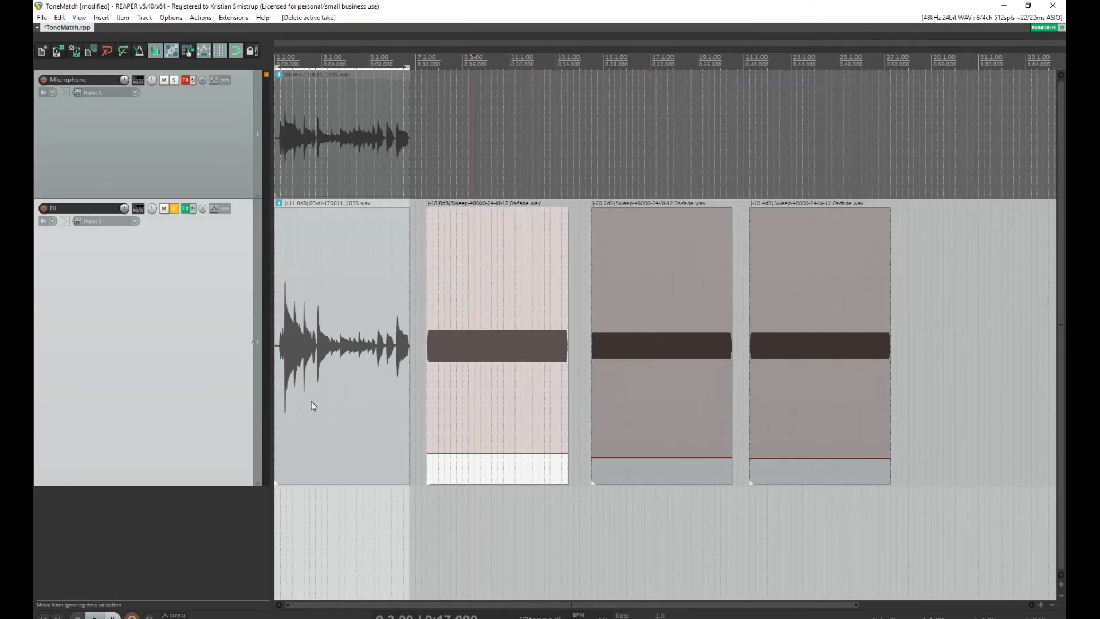
Set MFreeformEqualizer's smoothness to 0.00%, re-equalize the DI and redraw the low end to roll off below 0 dB
click(186, 209)
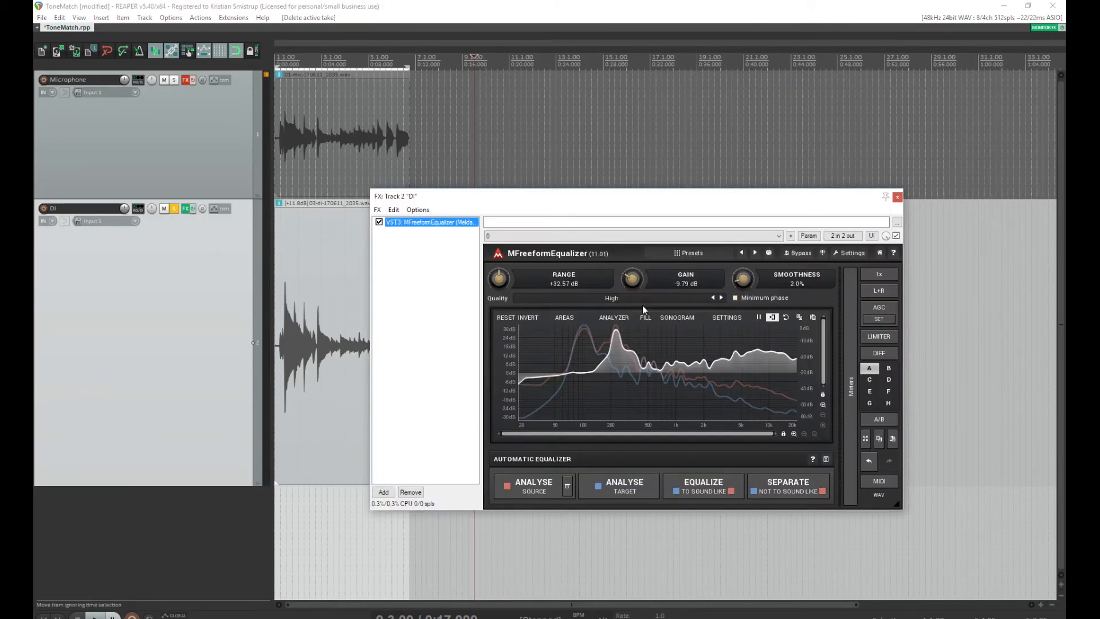
drag(749, 280, 429, 325)
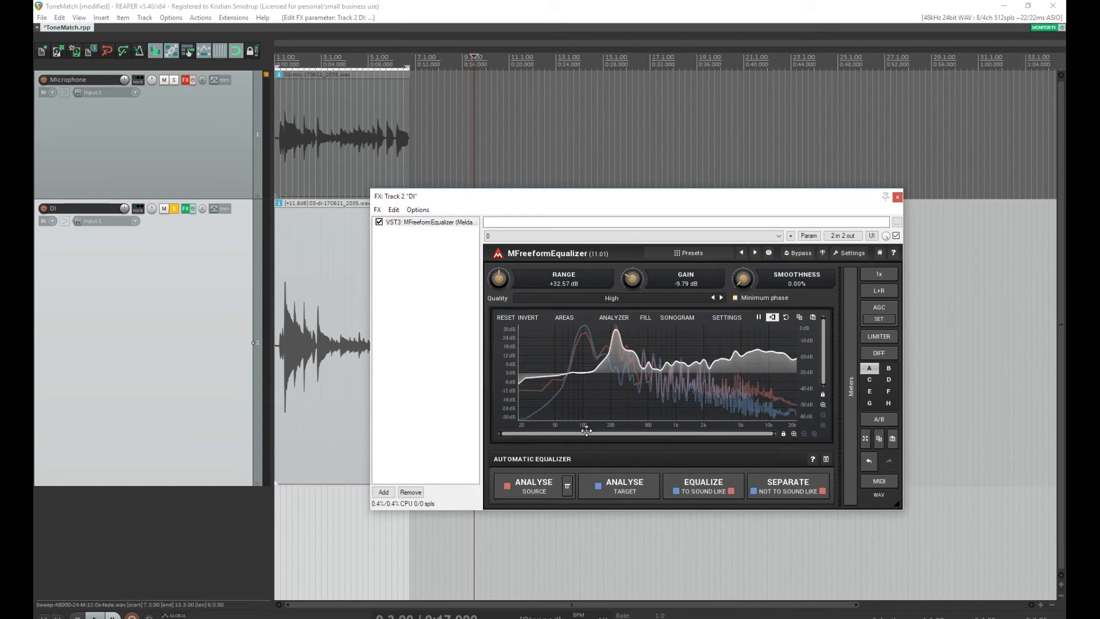
click(705, 493)
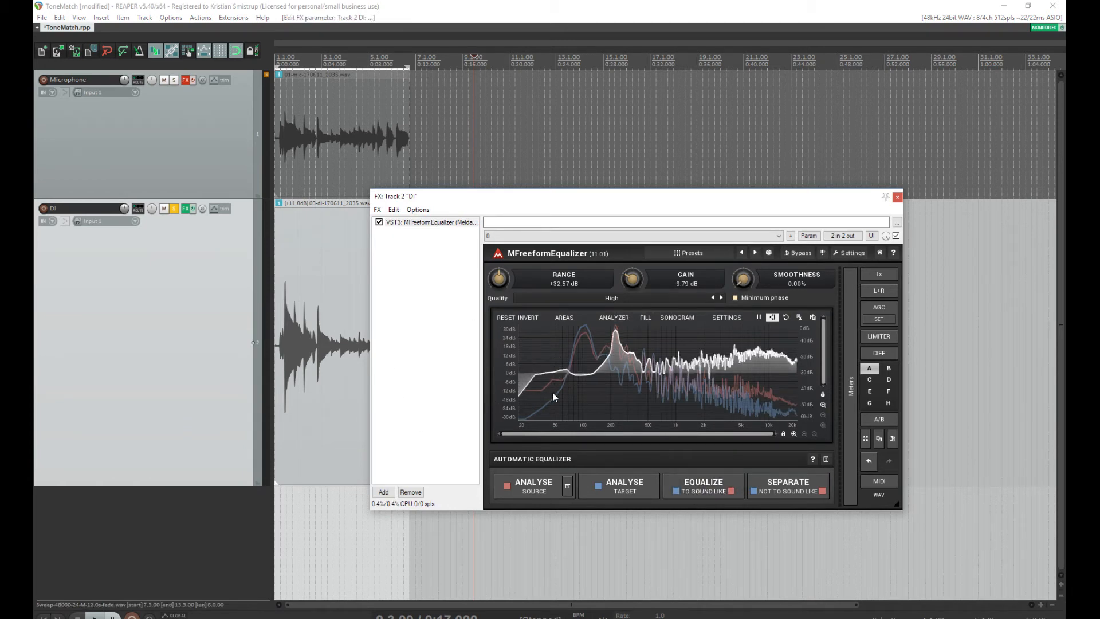
click(897, 199)
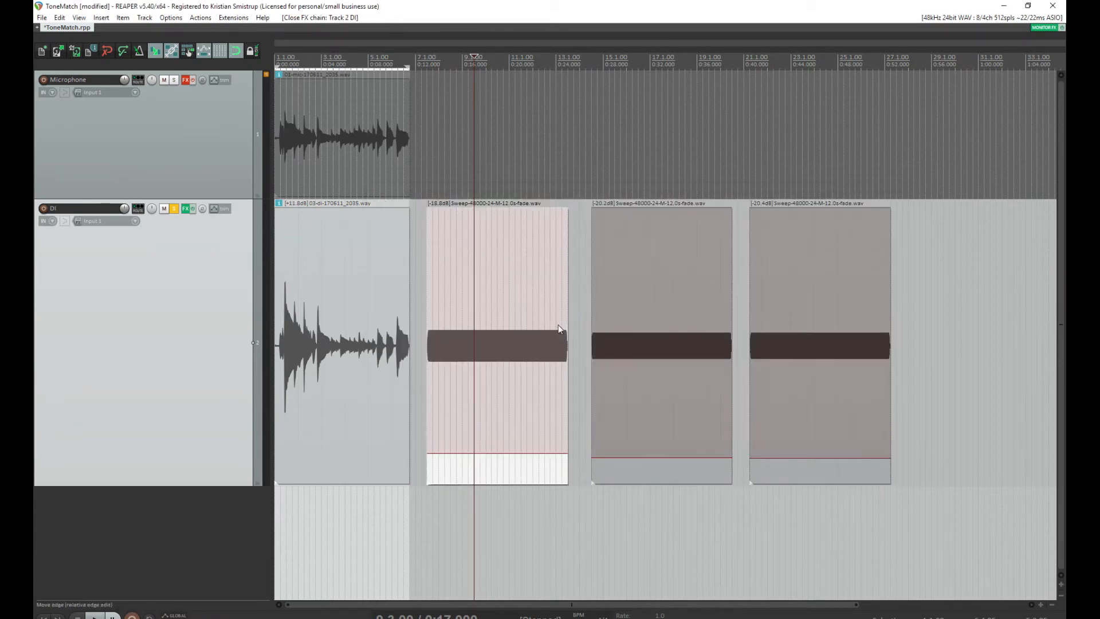
Render the first sweep through the DI track's 0.00% smoothness match as a new take with mono output
right_click(510, 458)
click(576, 205)
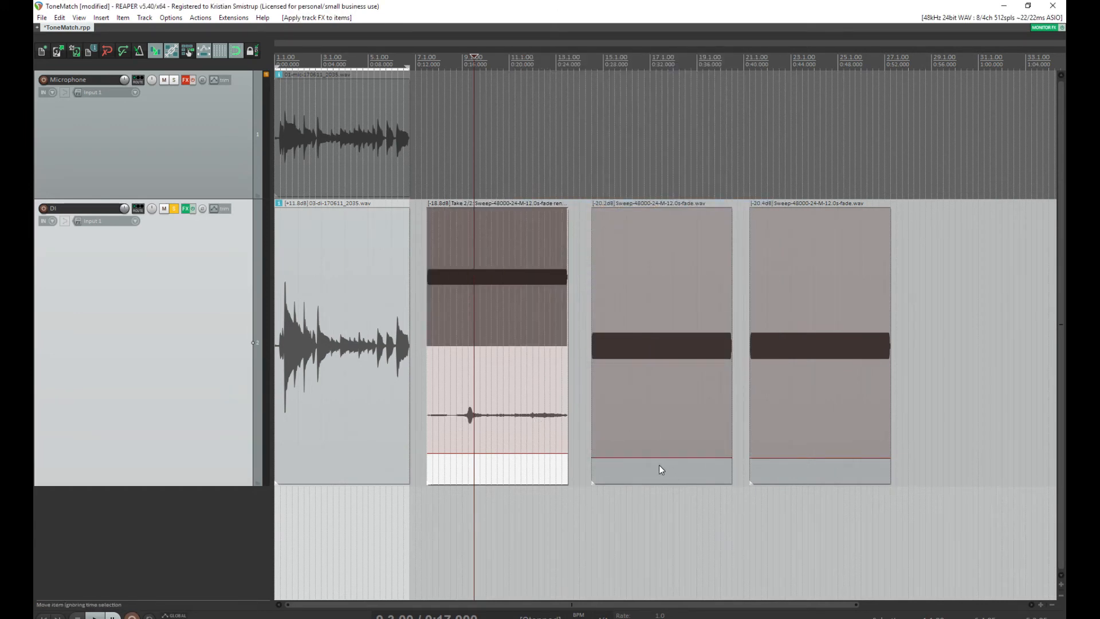
Set MFreeformEqualizer's smoothness to 2.0%, re-equalize the DI and redraw the boosted low end to slope below 0 dB
click(186, 209)
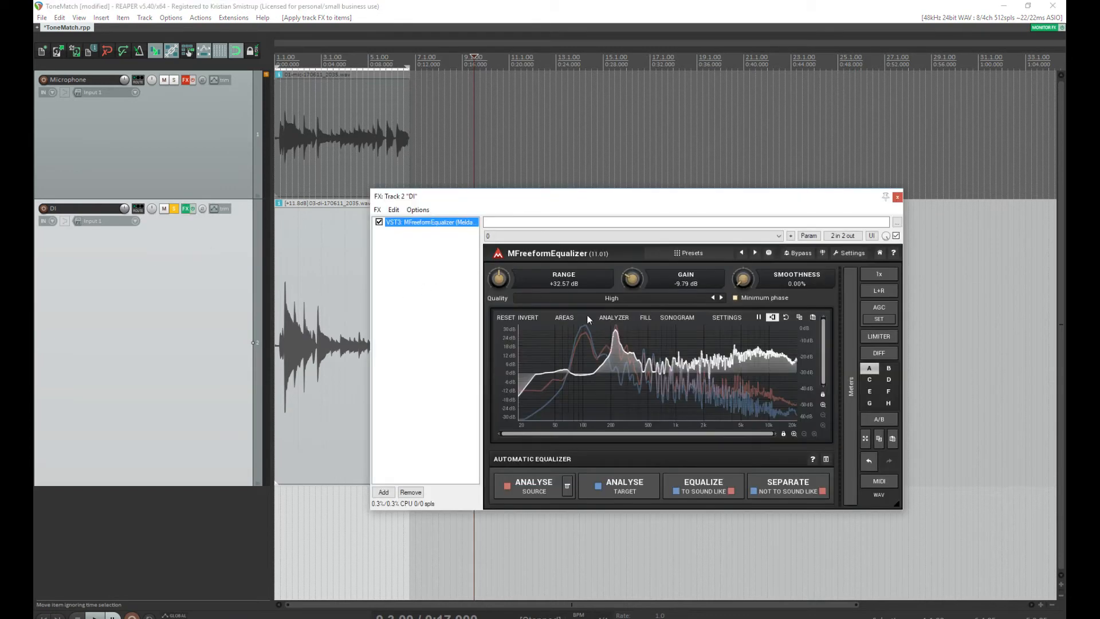
click(792, 286)
click(793, 284)
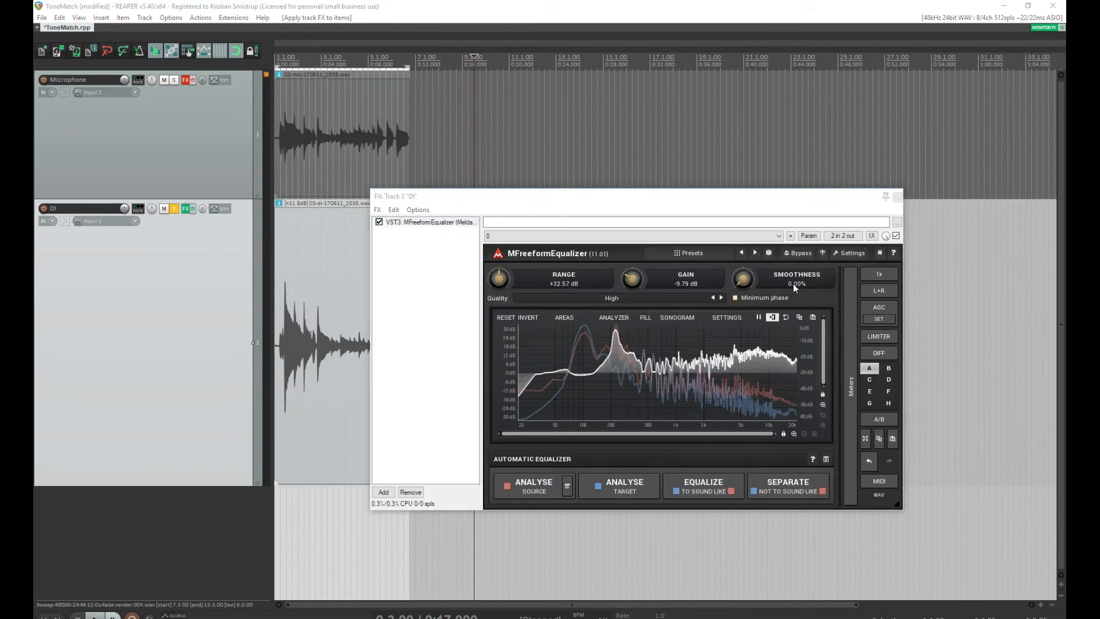
click(792, 284)
text(2)
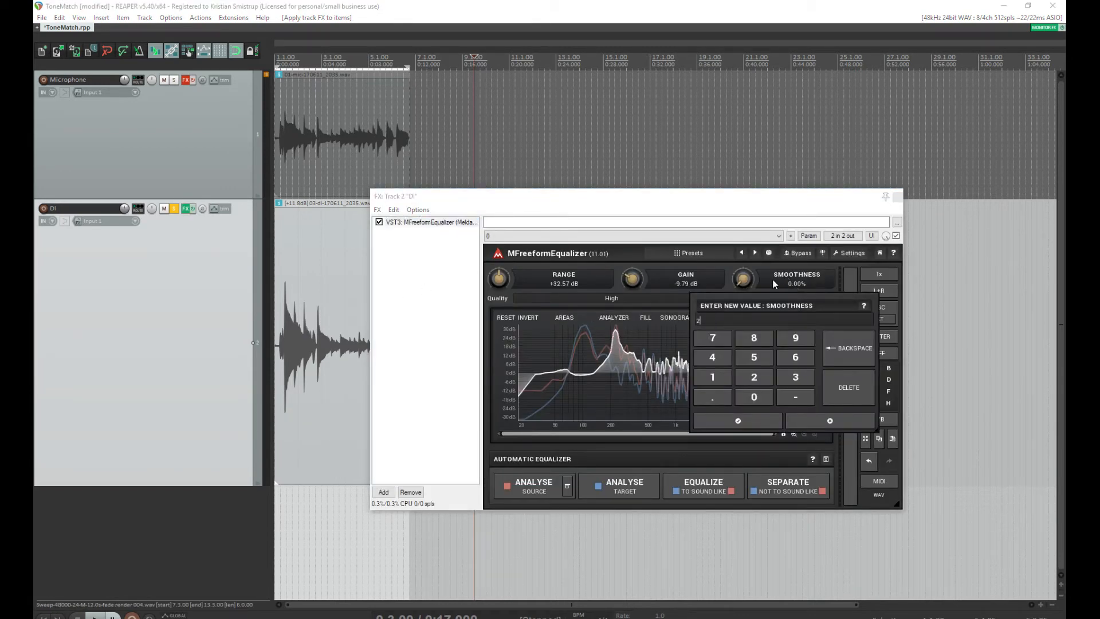
key(Return)
click(702, 488)
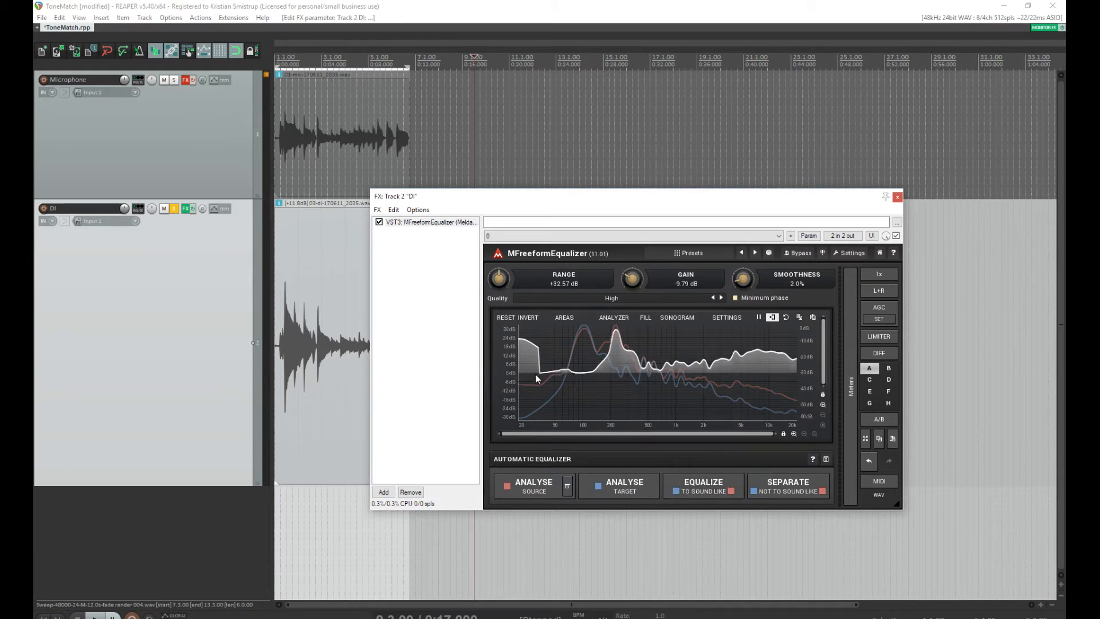
click(898, 197)
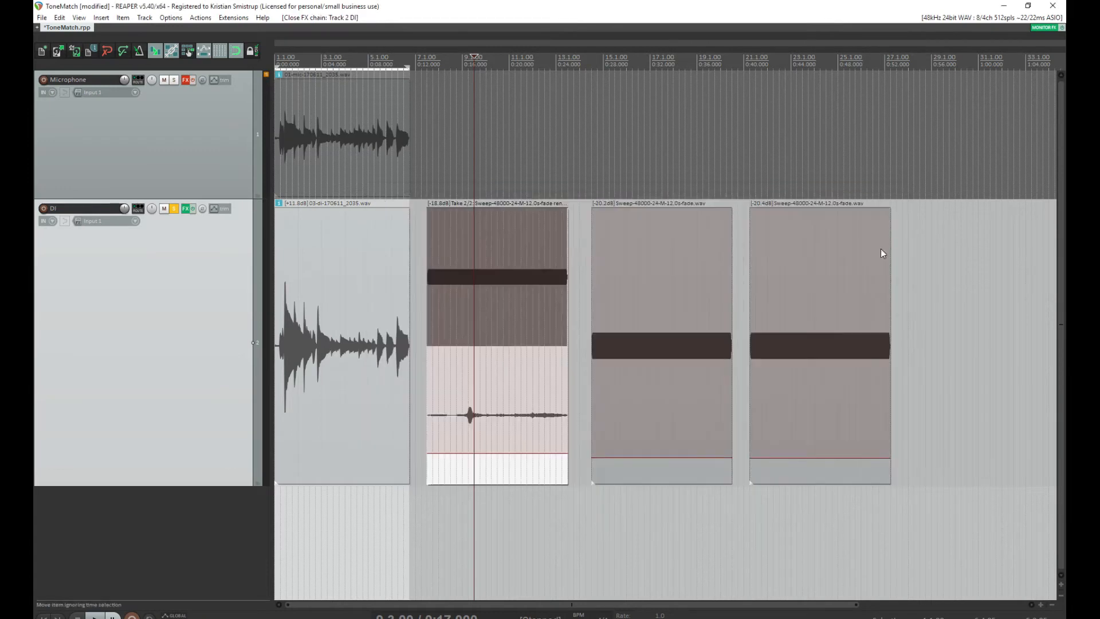
Render the second sweep through the DI track's 2.0% smoothness match as a new take with mono output
right_click(659, 459)
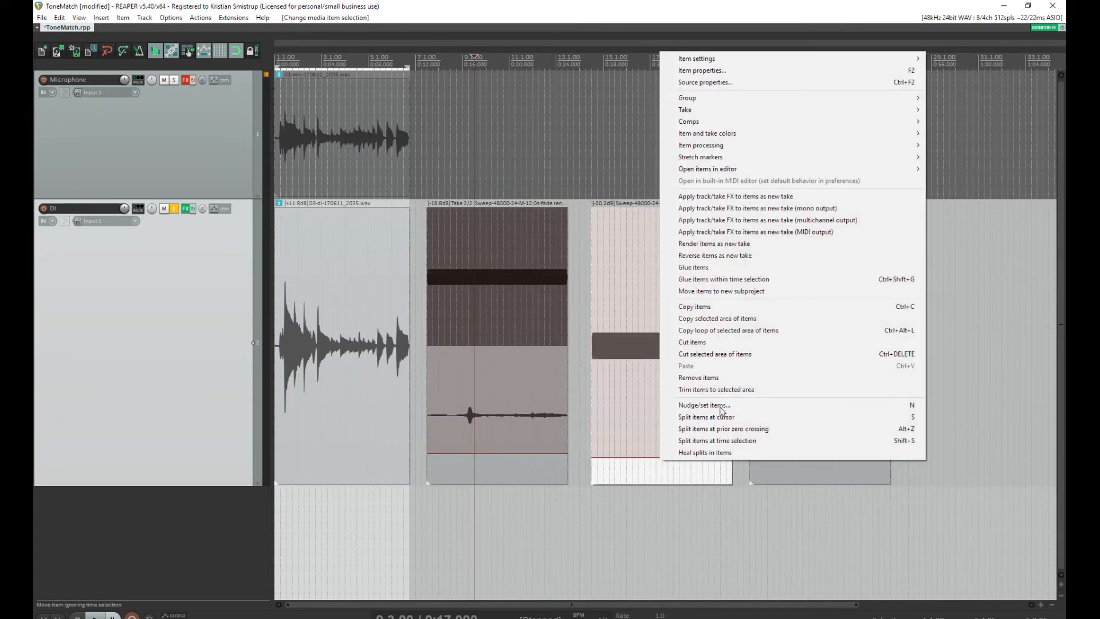
click(759, 209)
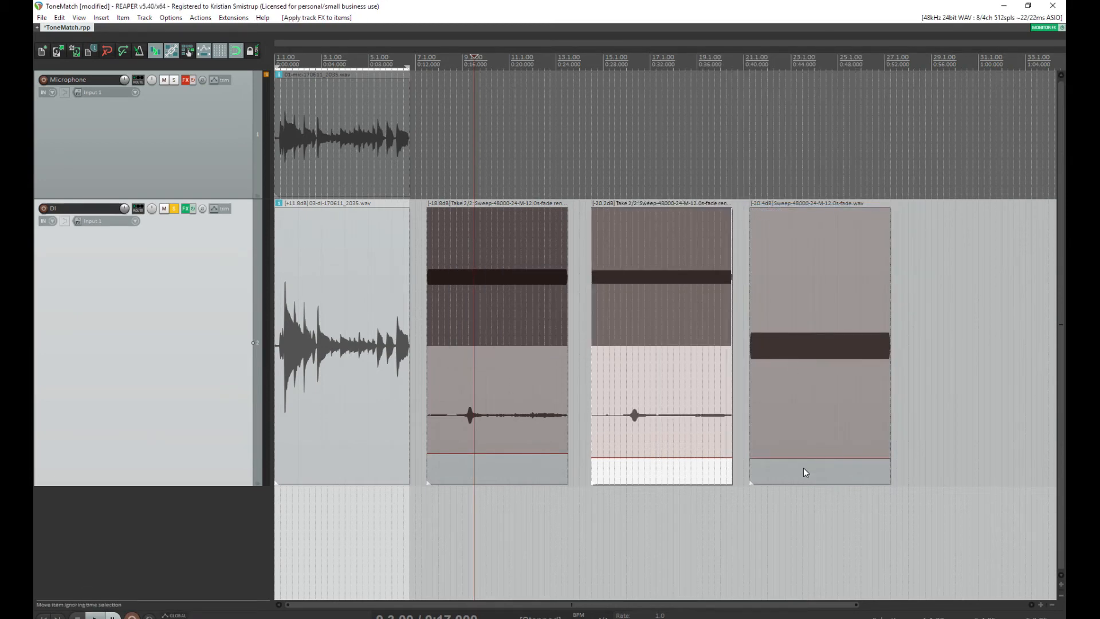
Set MFreeformEqualizer's smoothness to 5.0%, re-equalize the DI and redraw the low end to roll off below 0 dB
click(185, 209)
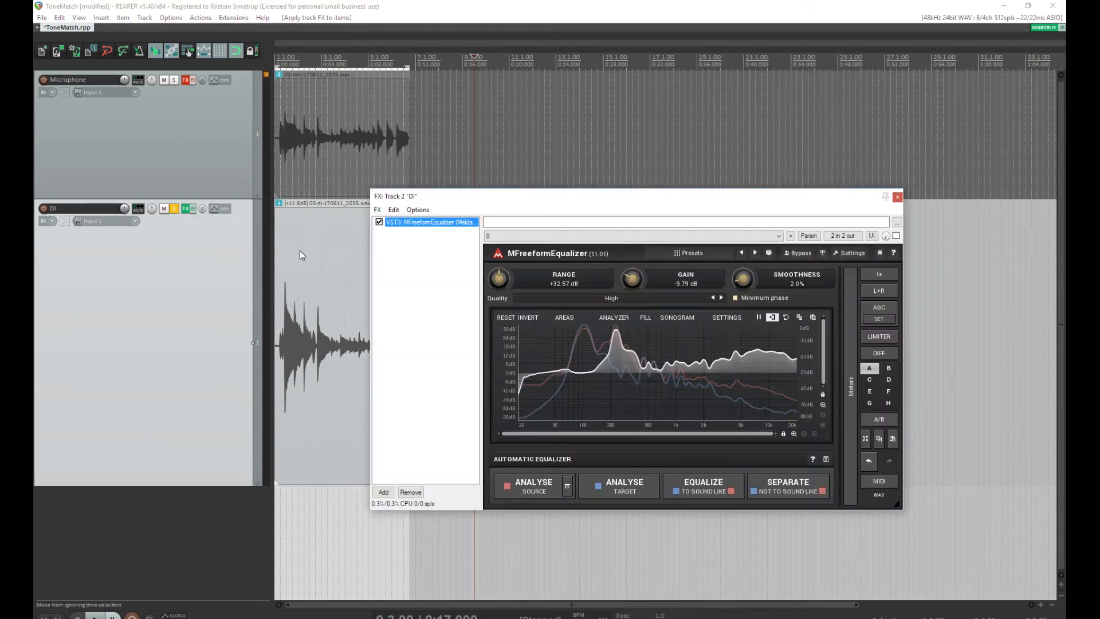
double_click(743, 280)
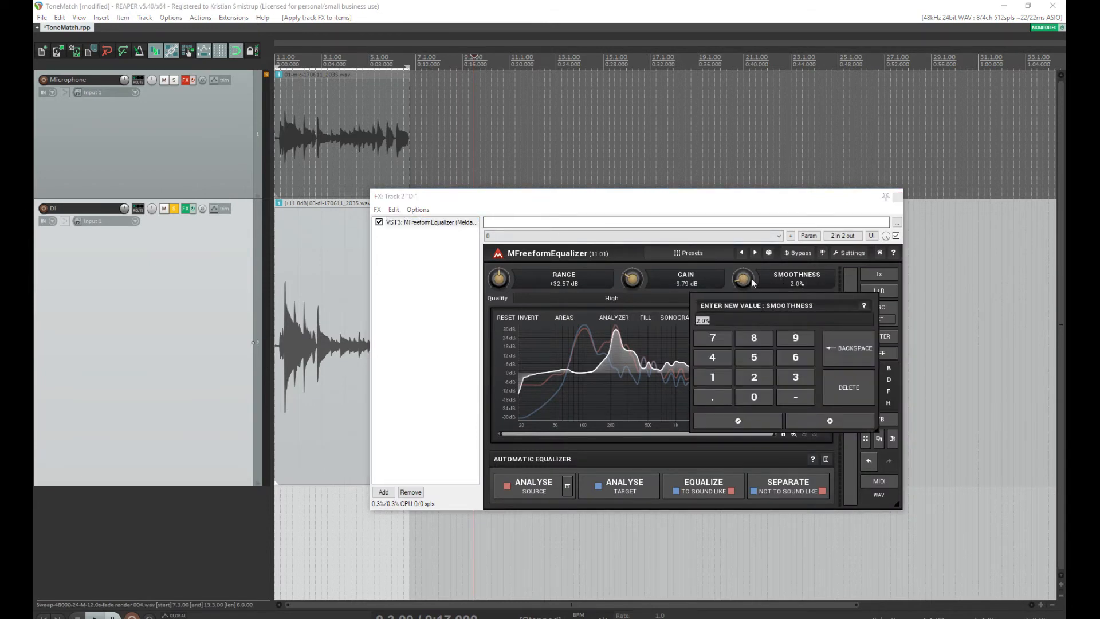
text(5)
key(Return)
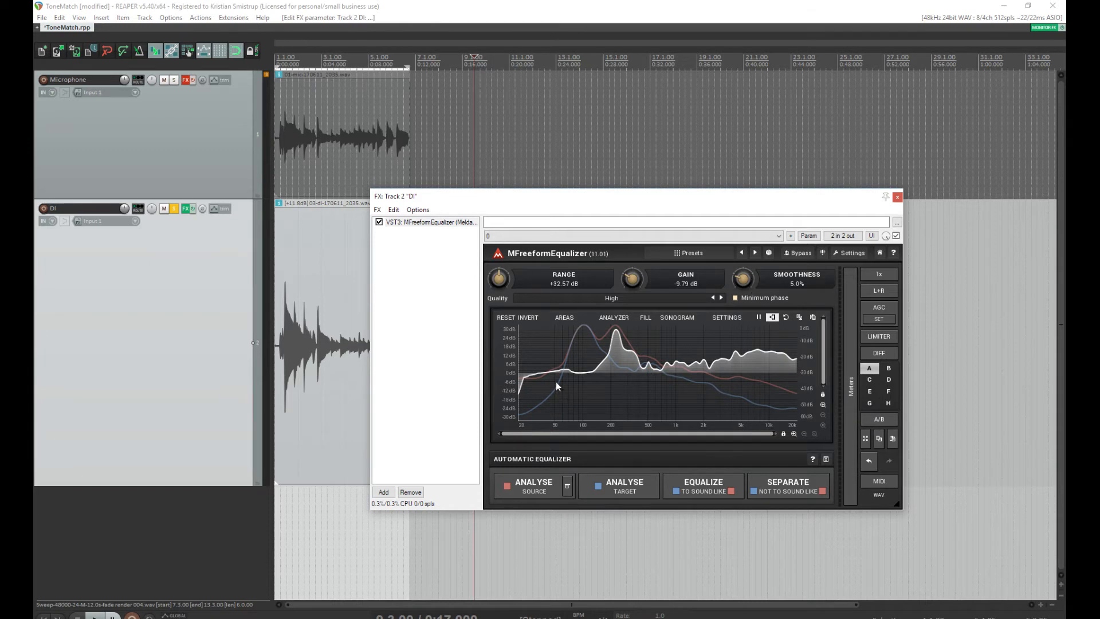
click(703, 485)
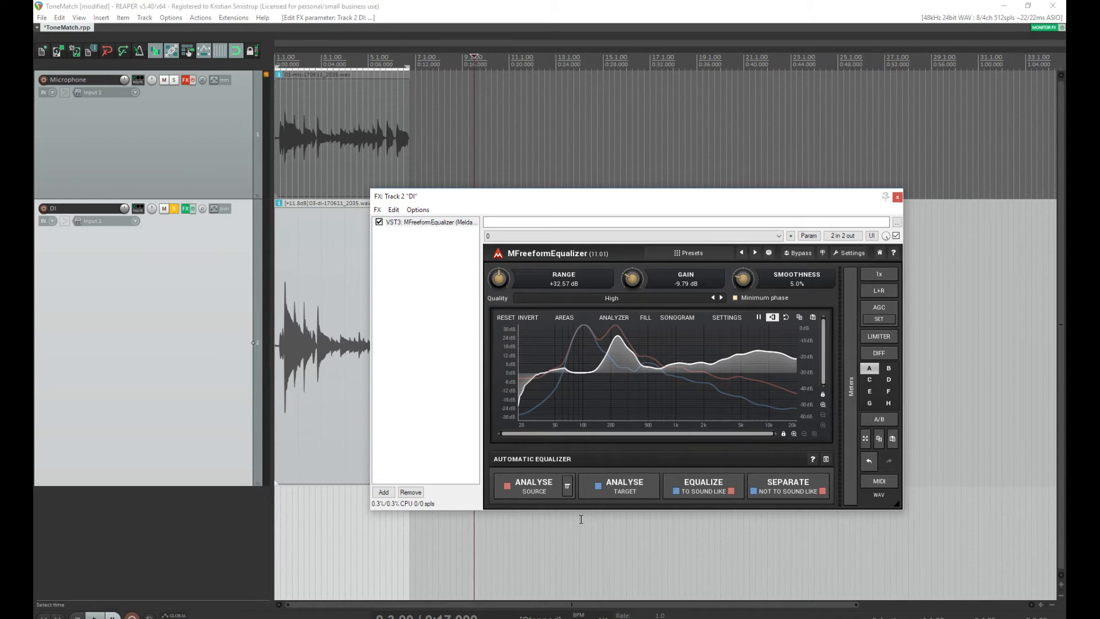
click(897, 197)
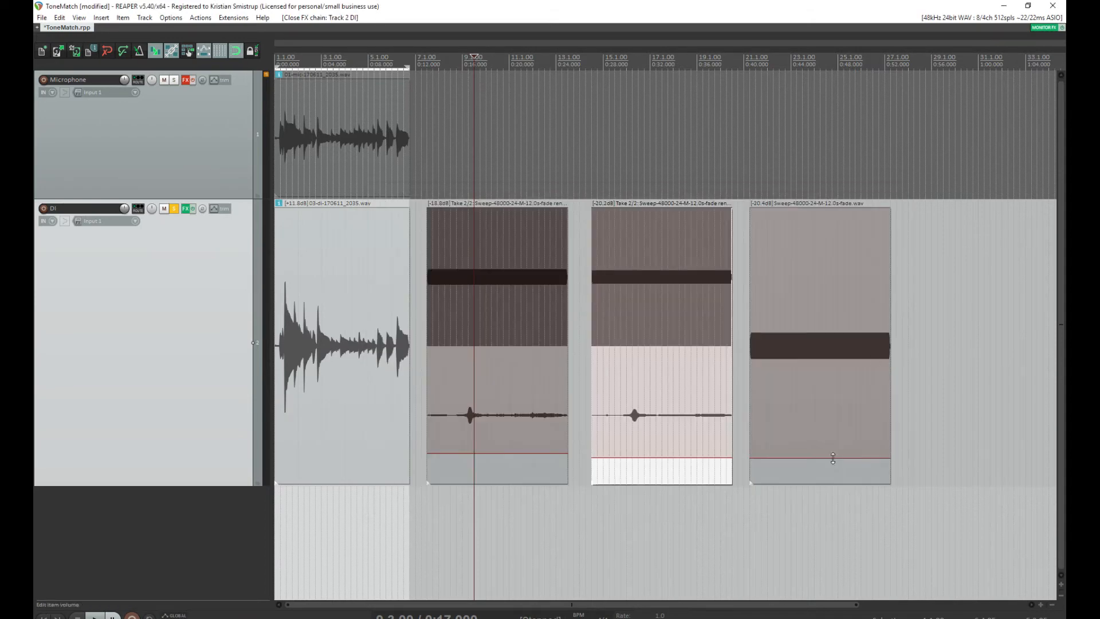
Render the third sweep through the DI track's 5.0% smoothness match as a new take with mono output
right_click(810, 475)
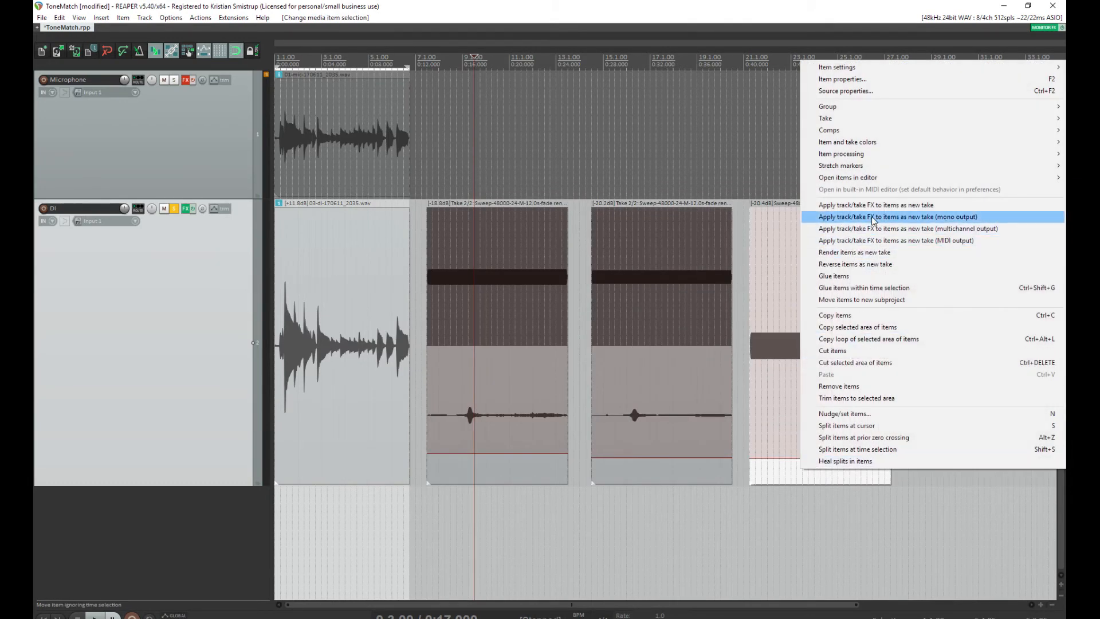
click(875, 218)
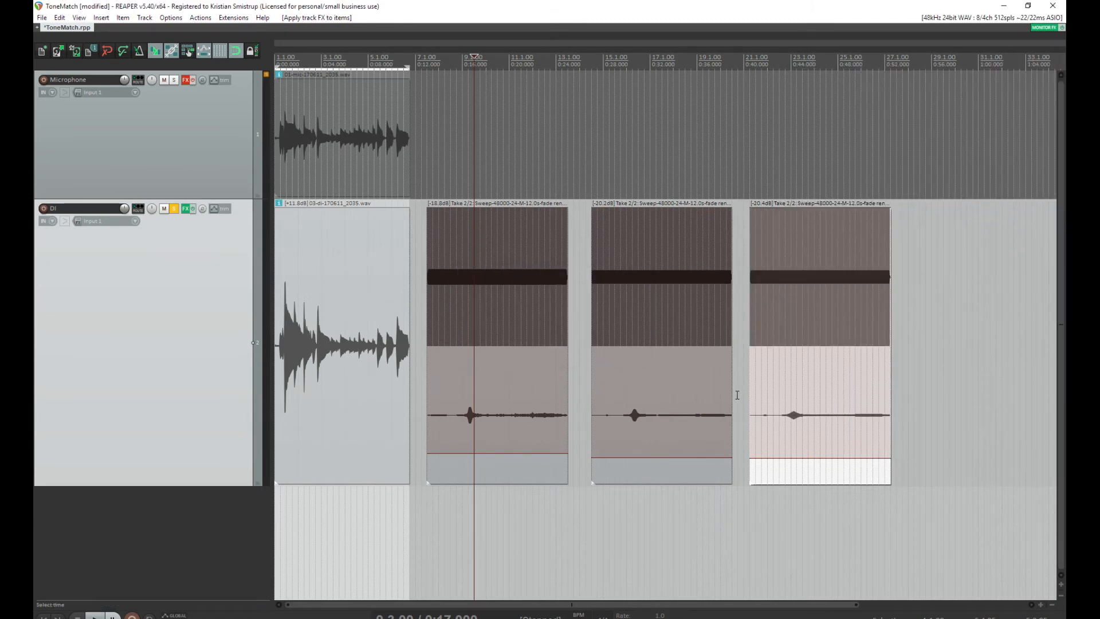
Switch to the ToneMatch folder in File Explorer and delete sweep renders 001 to 003 together with their .reapeaks files
mouse_move(122, 618)
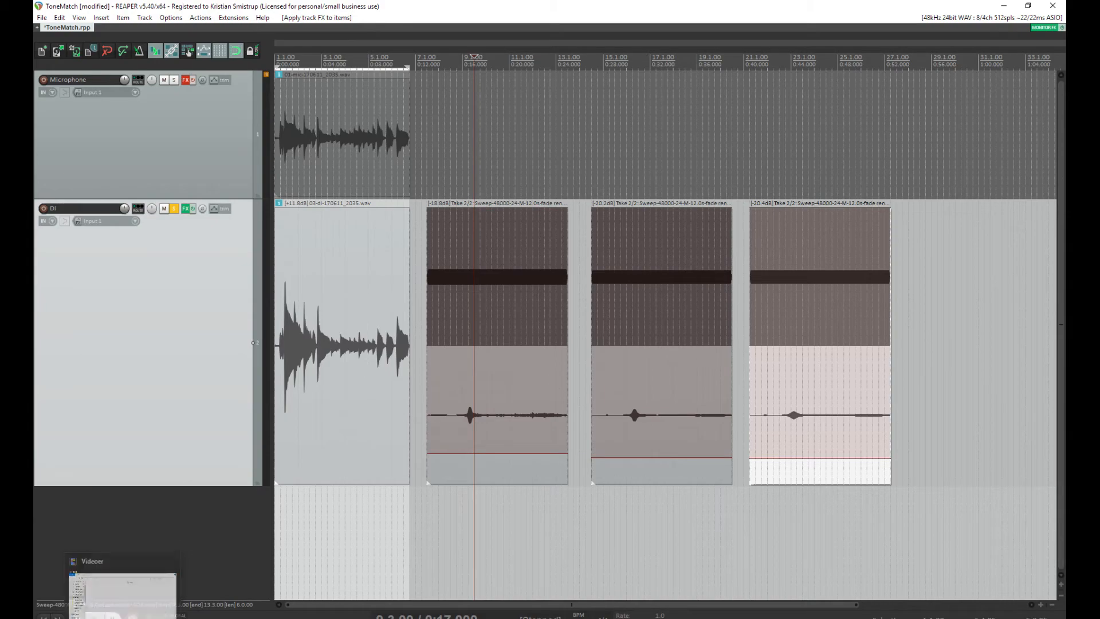
click(173, 558)
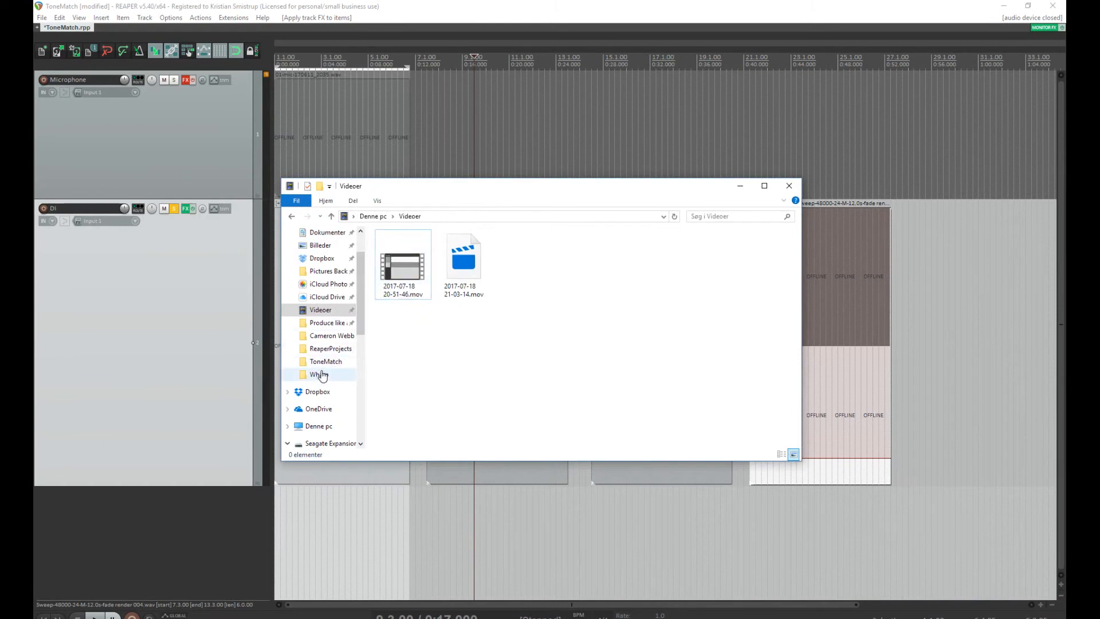
click(325, 361)
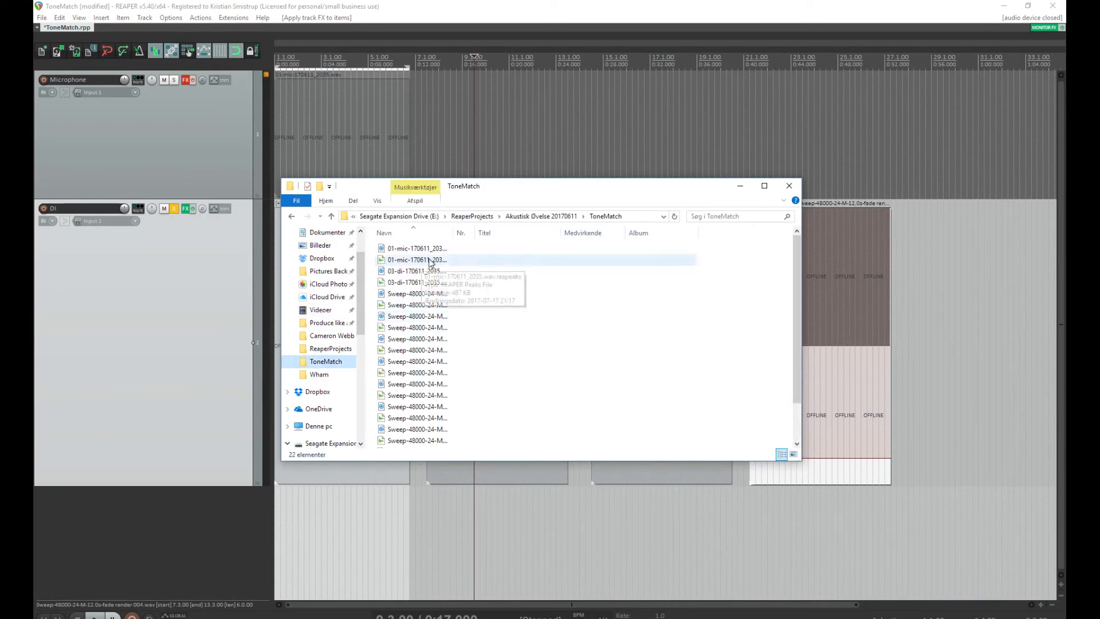
drag(454, 231, 621, 231)
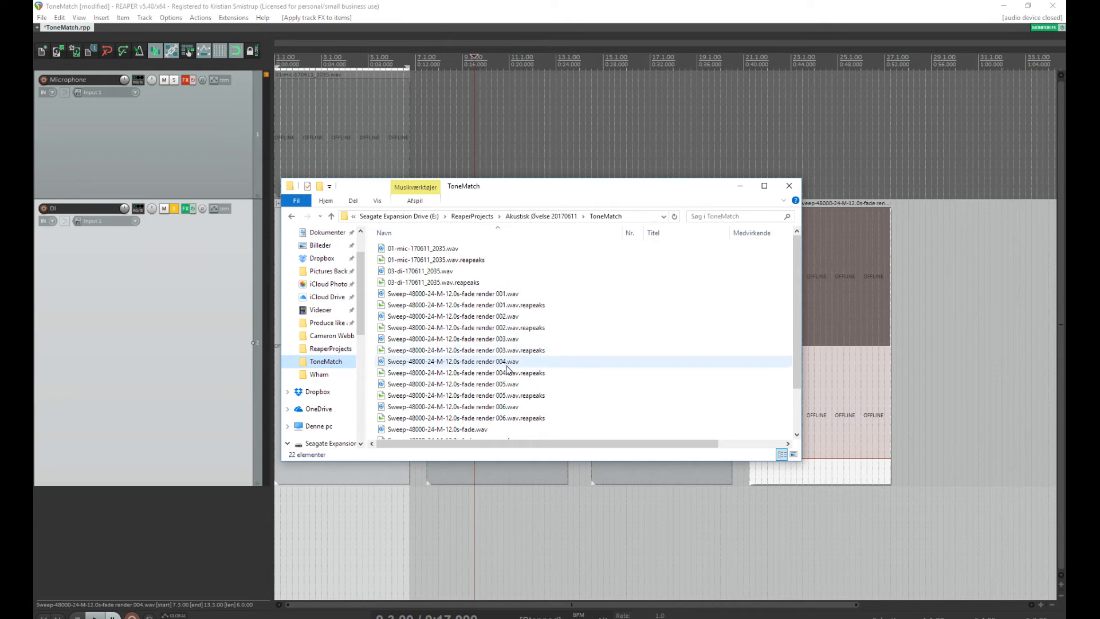
scroll(508, 371, down, 1)
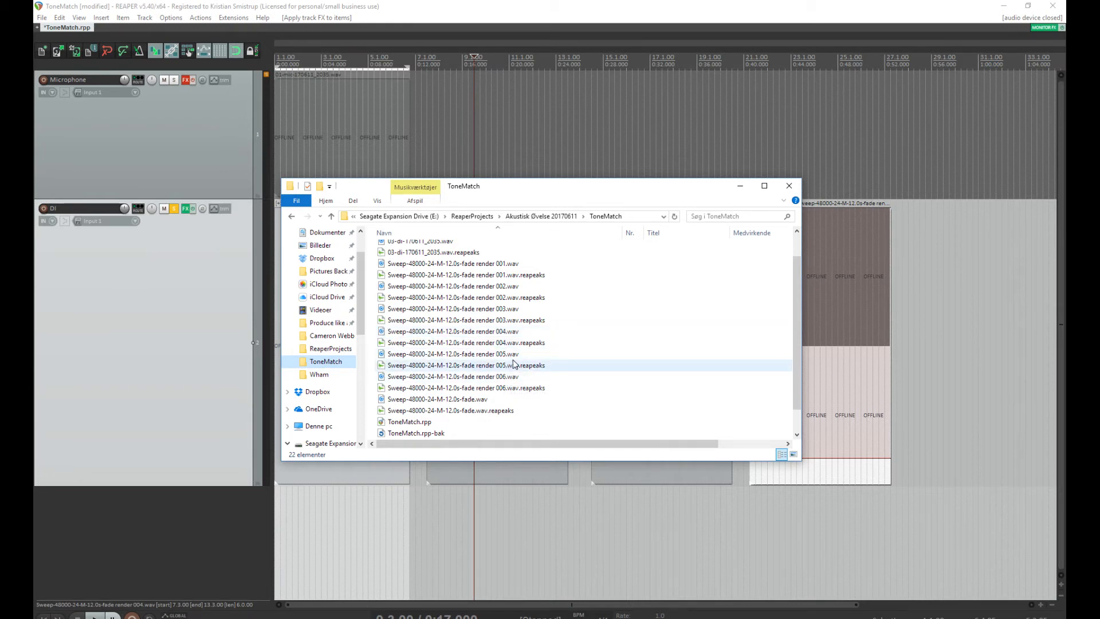
click(514, 320)
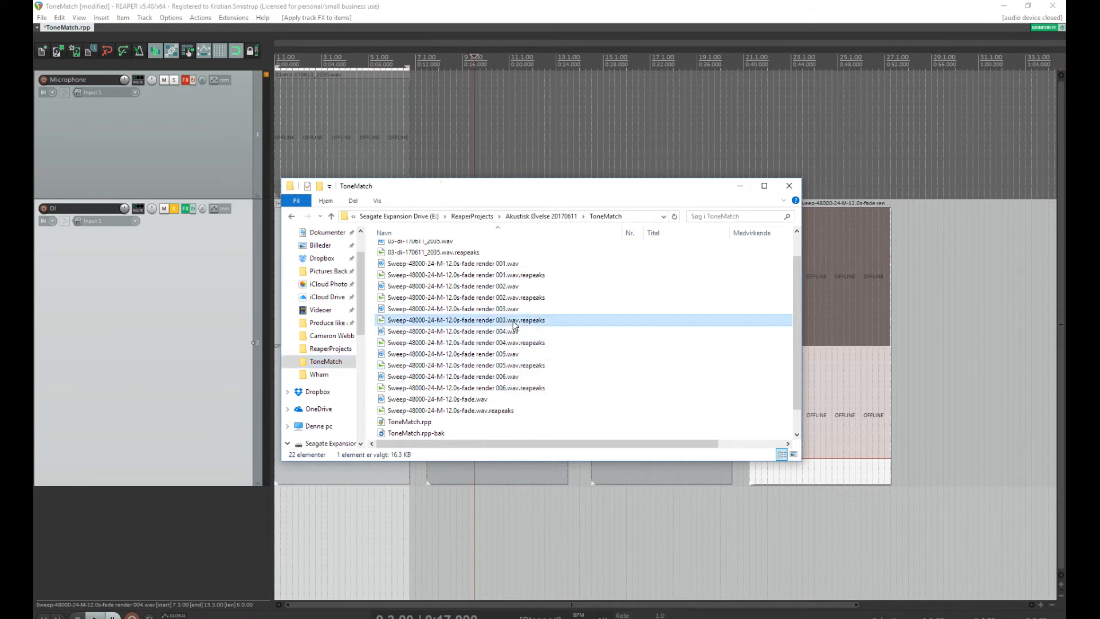
shift+click(498, 267)
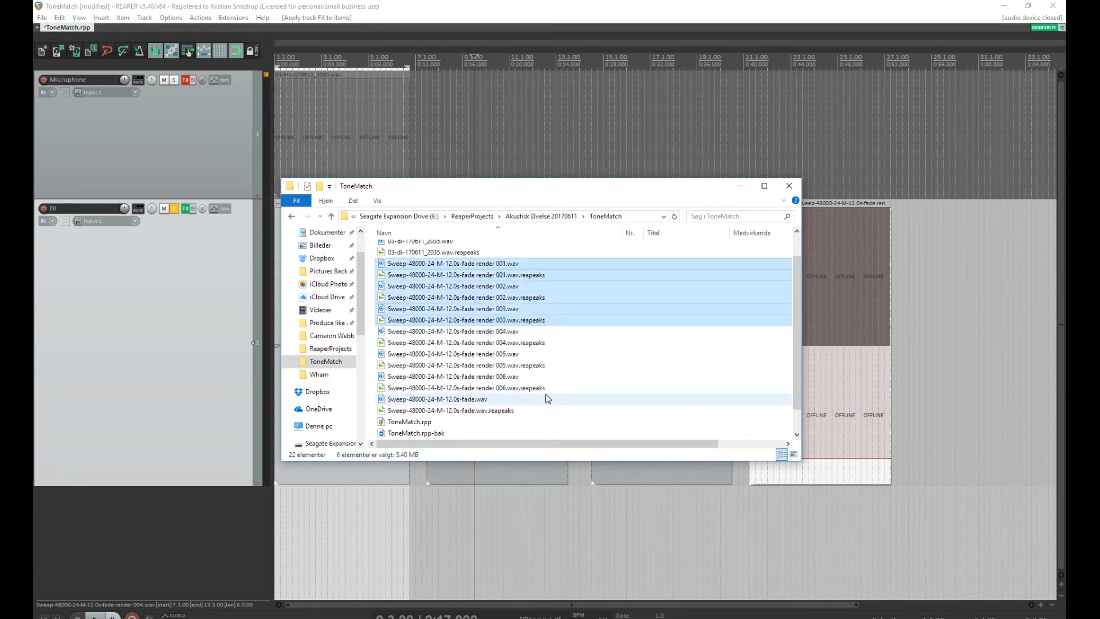
key(Delete)
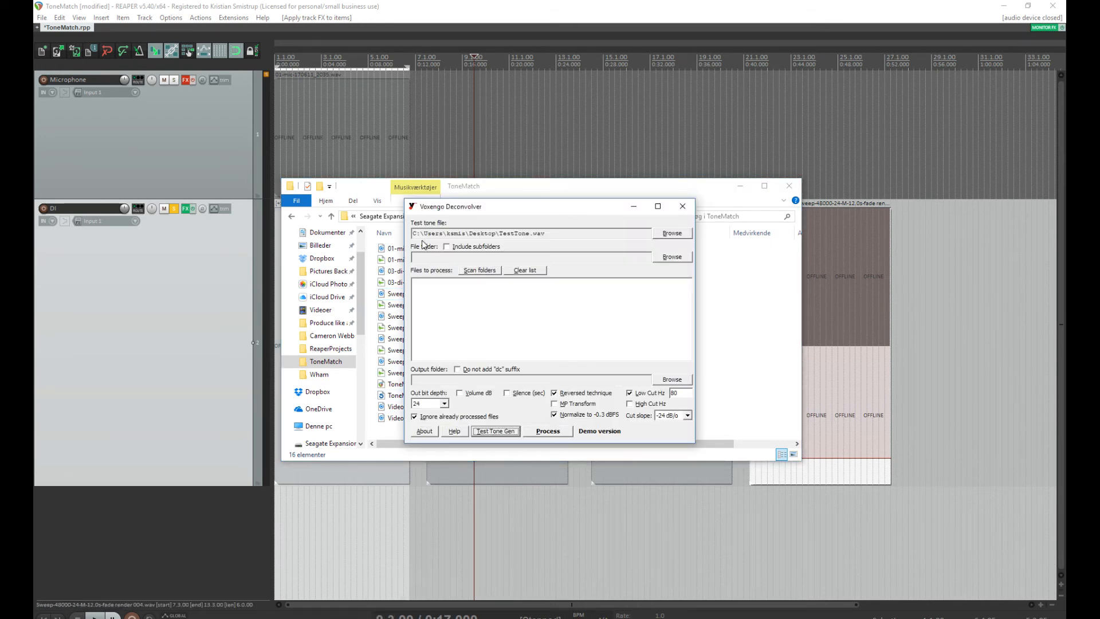
Set Sweep-48000-24-M-12.0s-fade.wav from the ToneMatch folder as Voxengo Deconvolver's test tone file
click(680, 236)
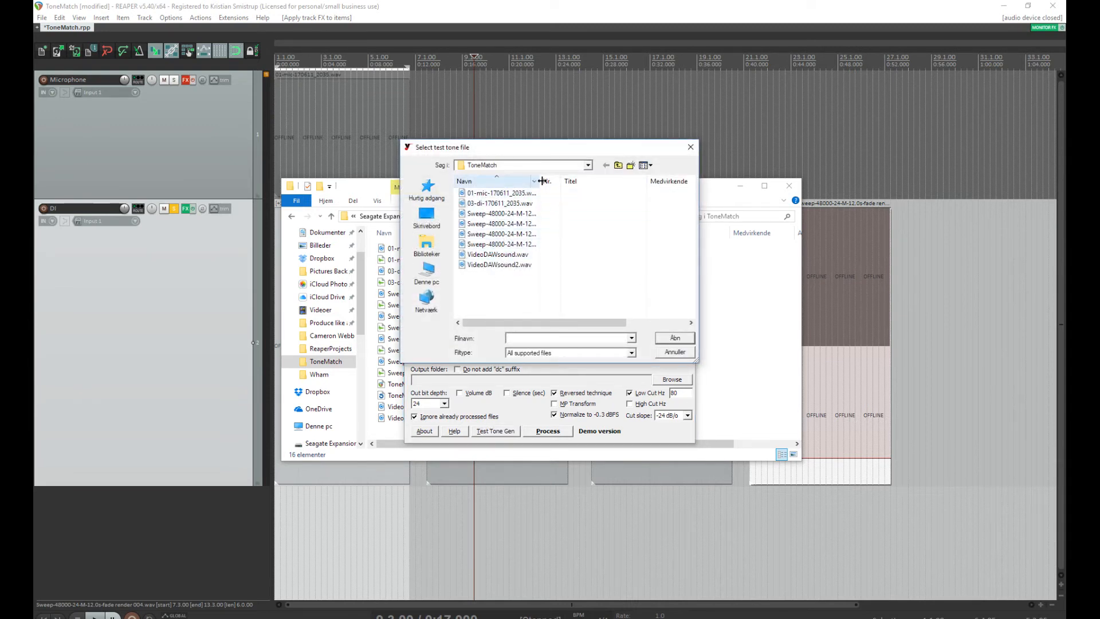
drag(542, 181, 649, 181)
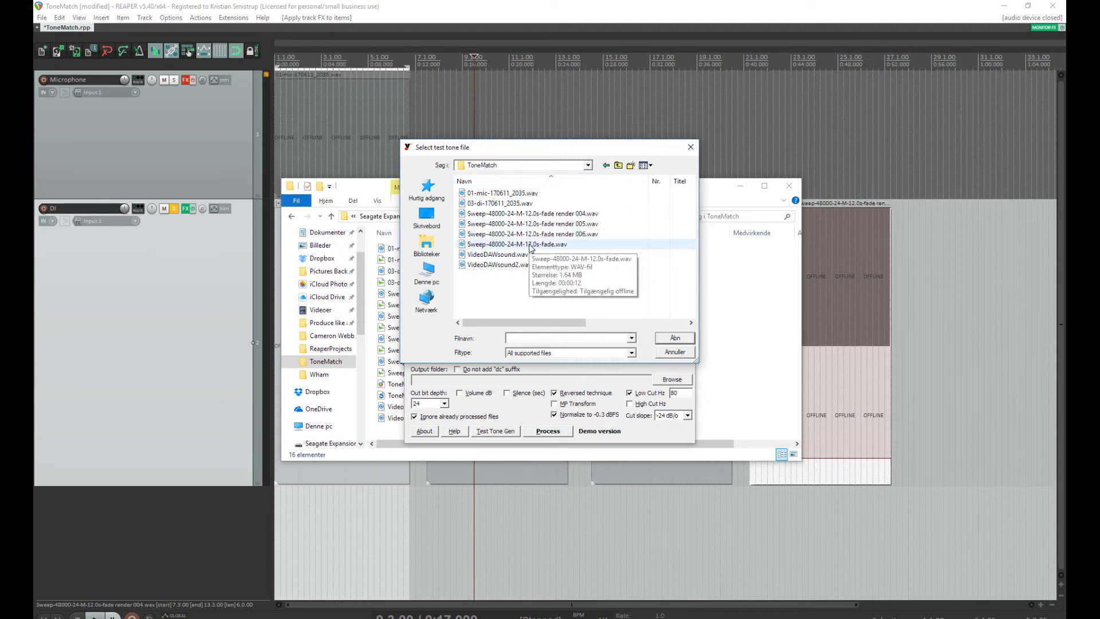
double_click(530, 245)
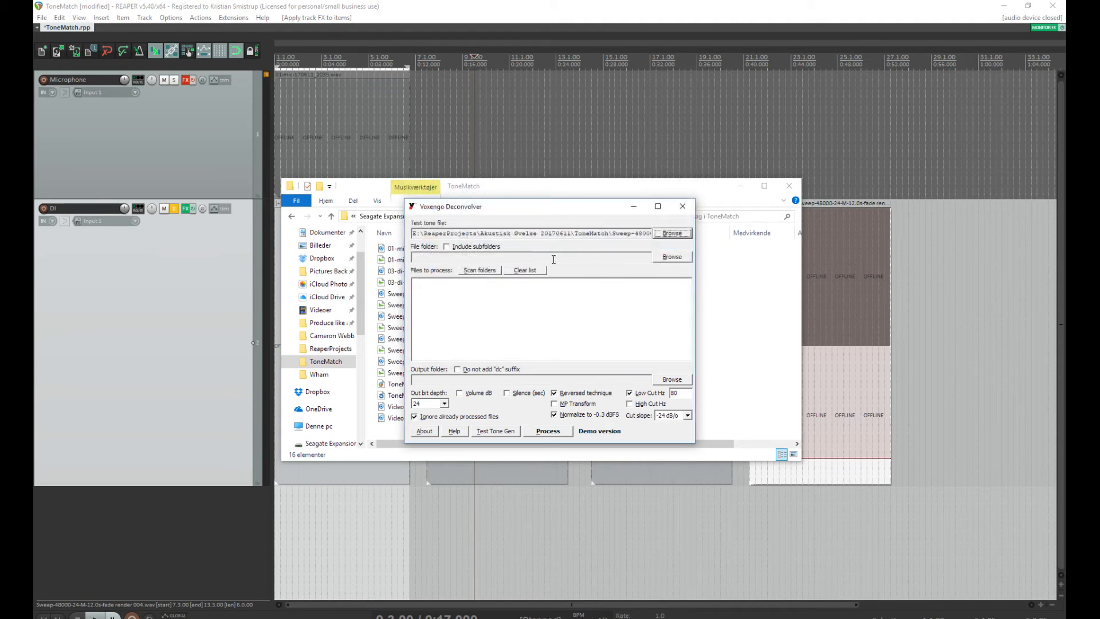
Try to deconvolve sweep renders 004, 005 and 006 together in one batch
click(670, 257)
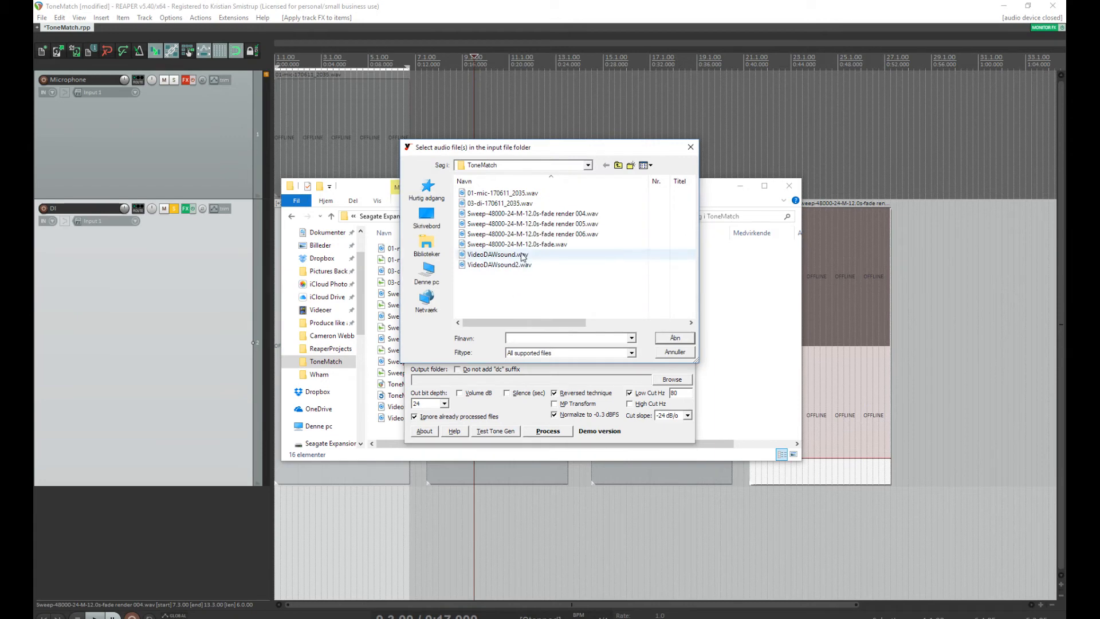
click(547, 215)
shift+click(550, 235)
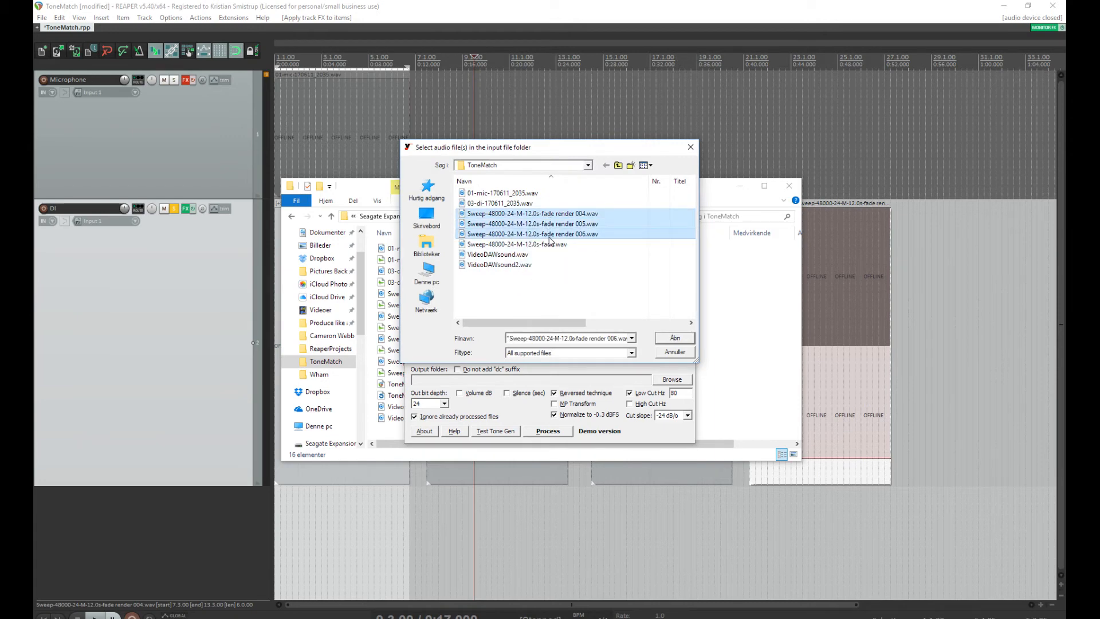
click(676, 339)
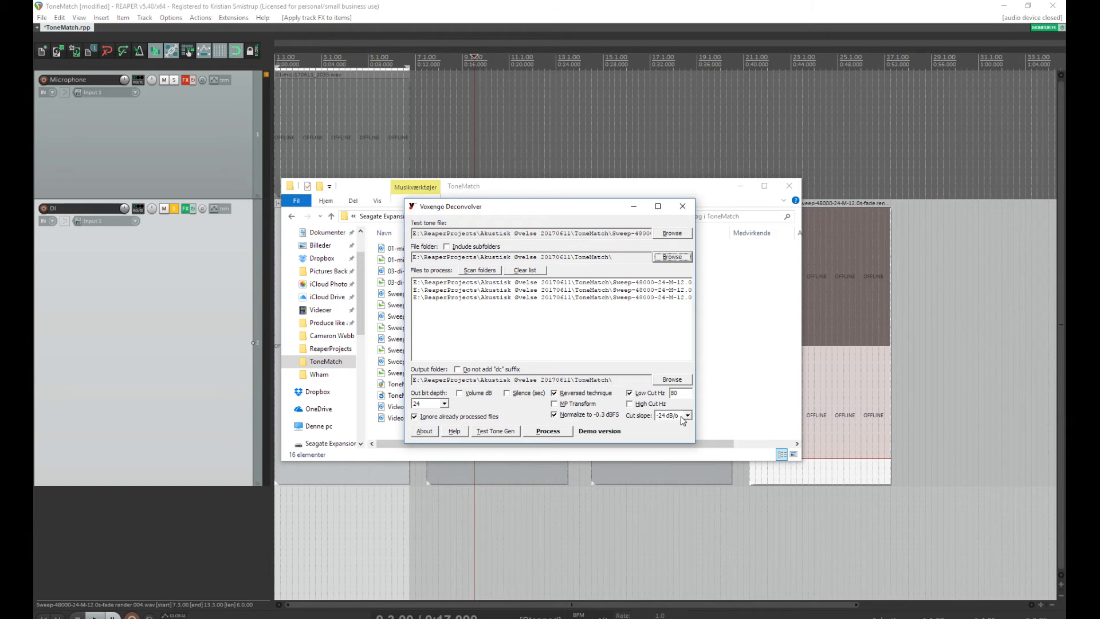
click(562, 435)
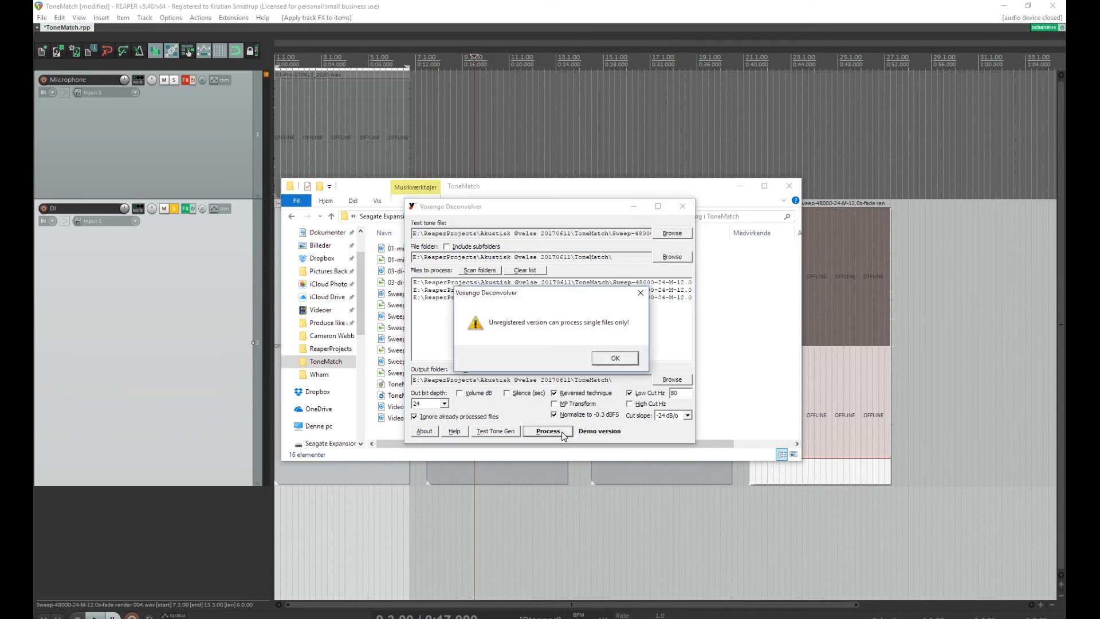
click(623, 359)
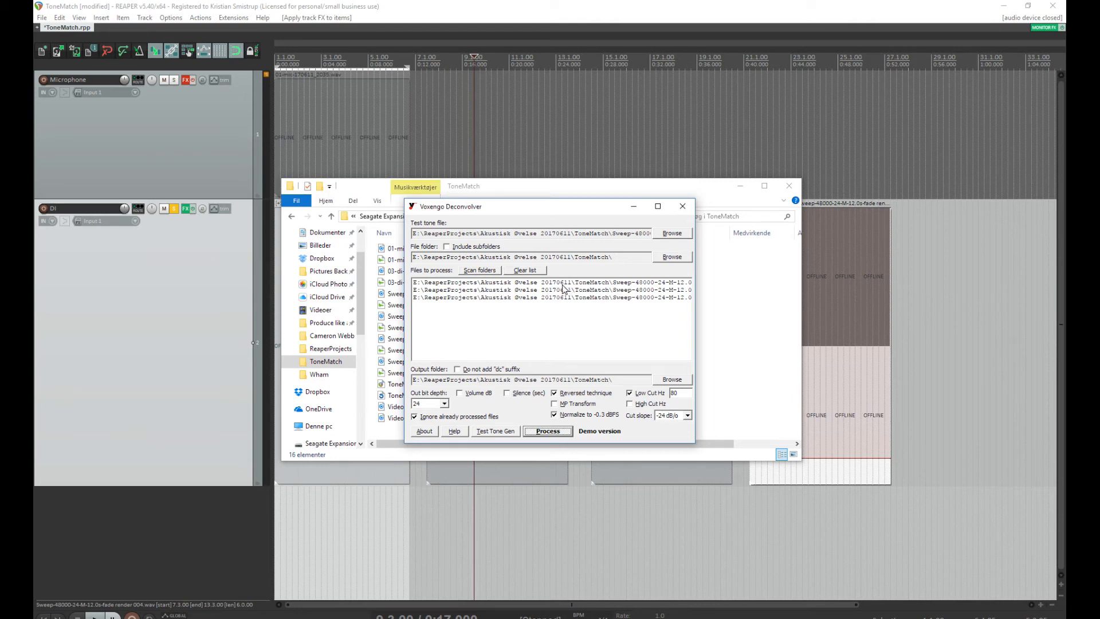
Deconvolve sweep renders 004, 005 and 006 one at a time into the ToneMatch folder and close Deconvolver
click(680, 256)
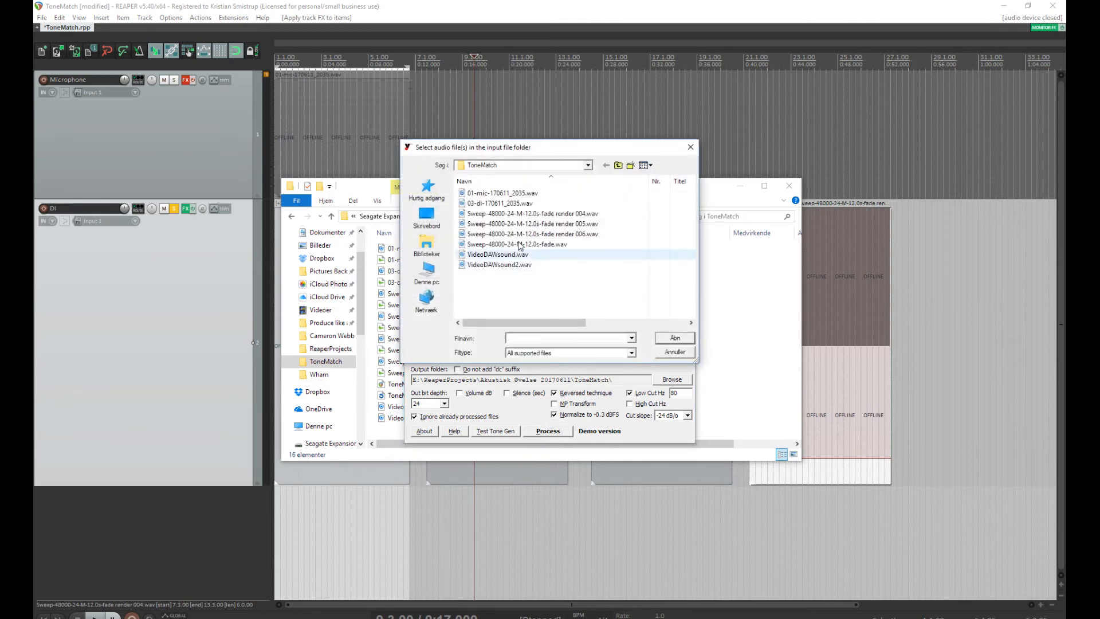
double_click(535, 214)
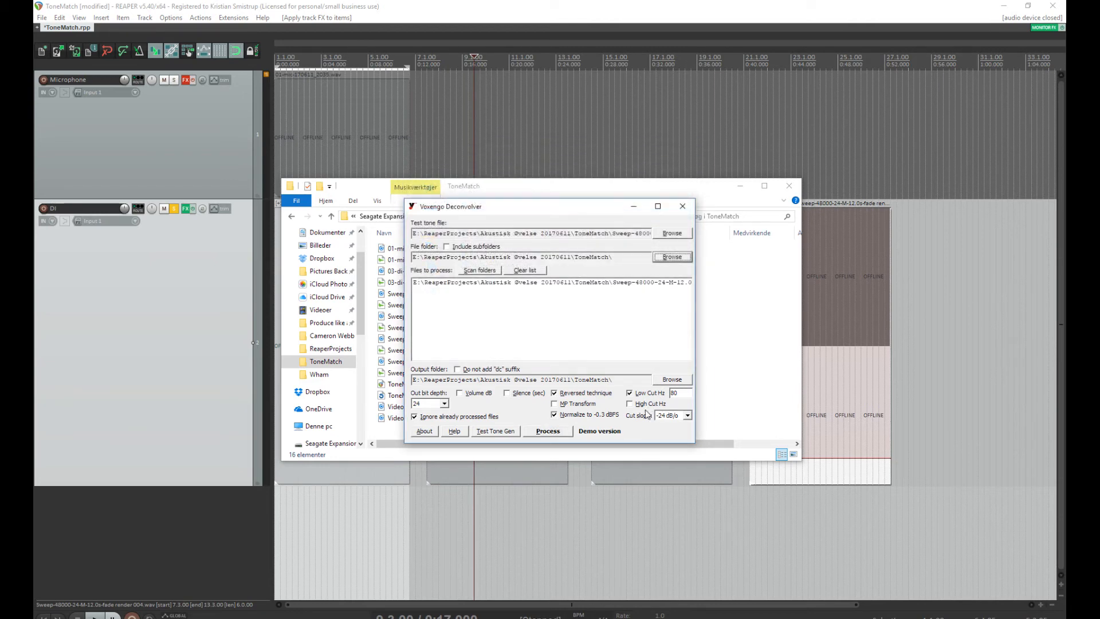
click(542, 434)
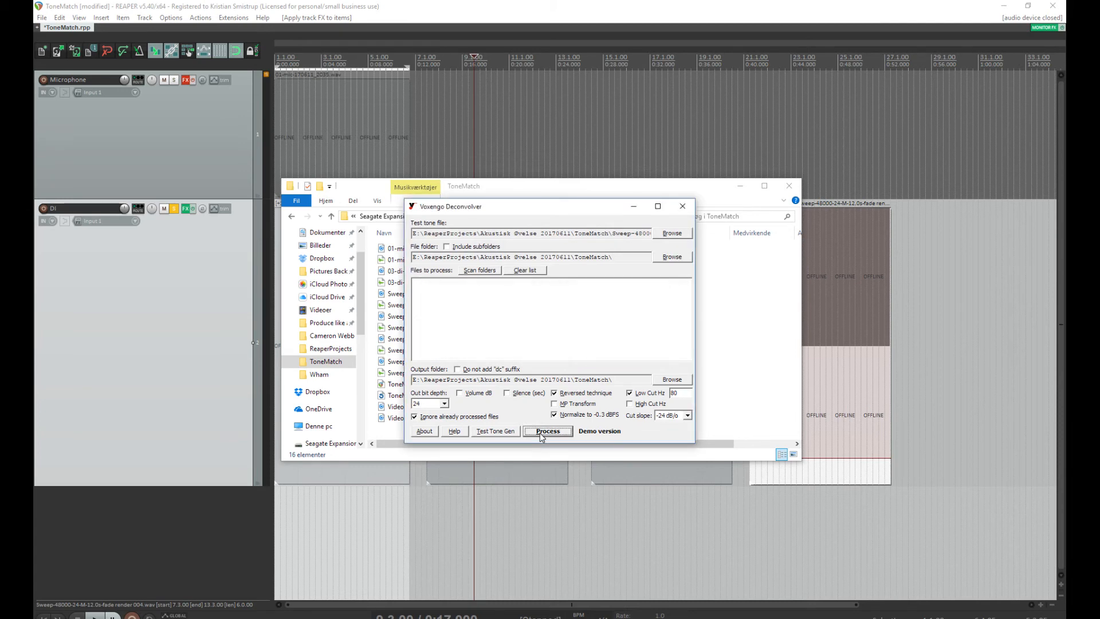
click(672, 258)
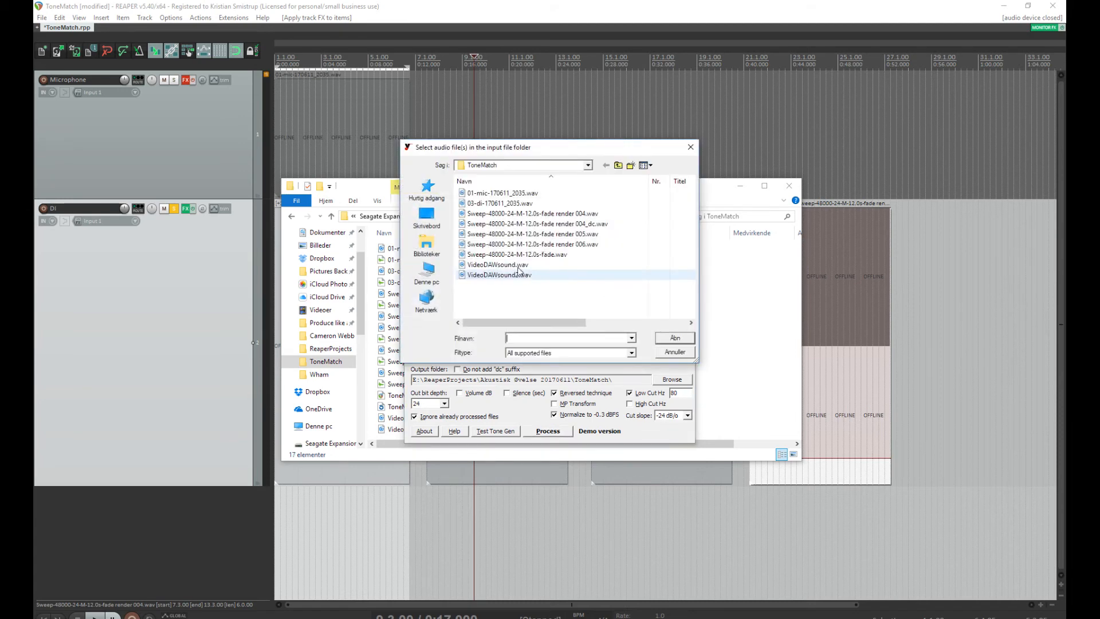
double_click(530, 239)
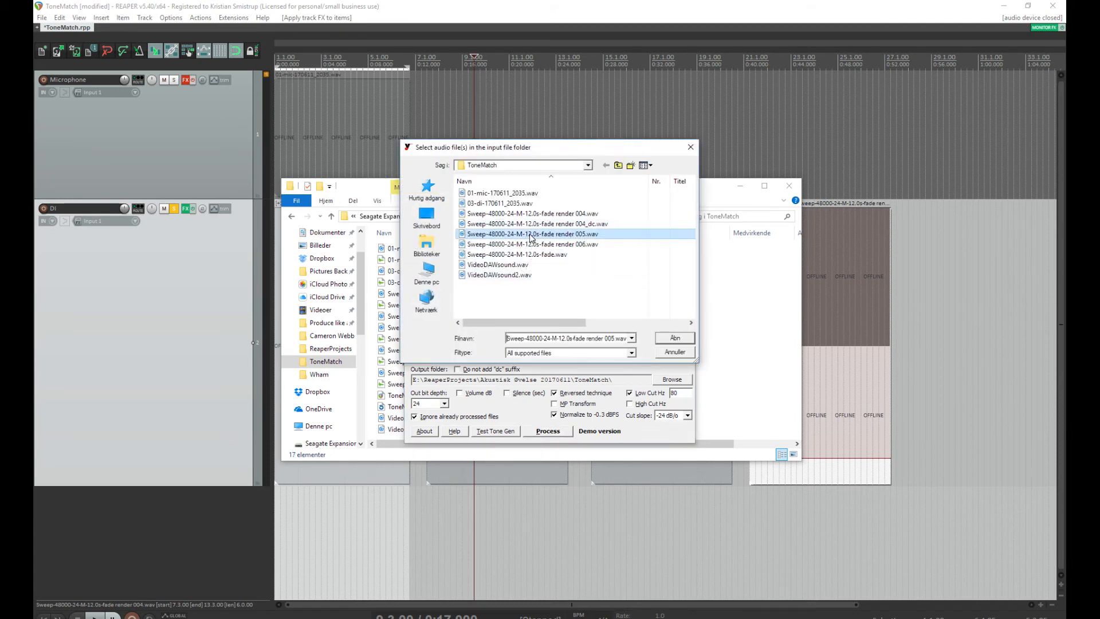
click(555, 433)
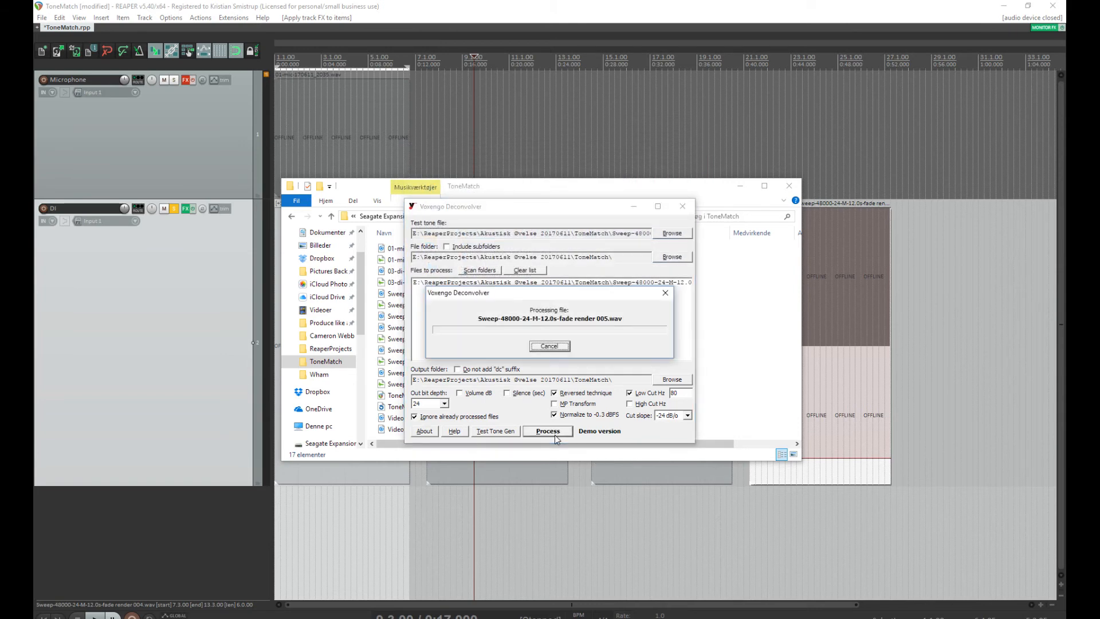
click(672, 258)
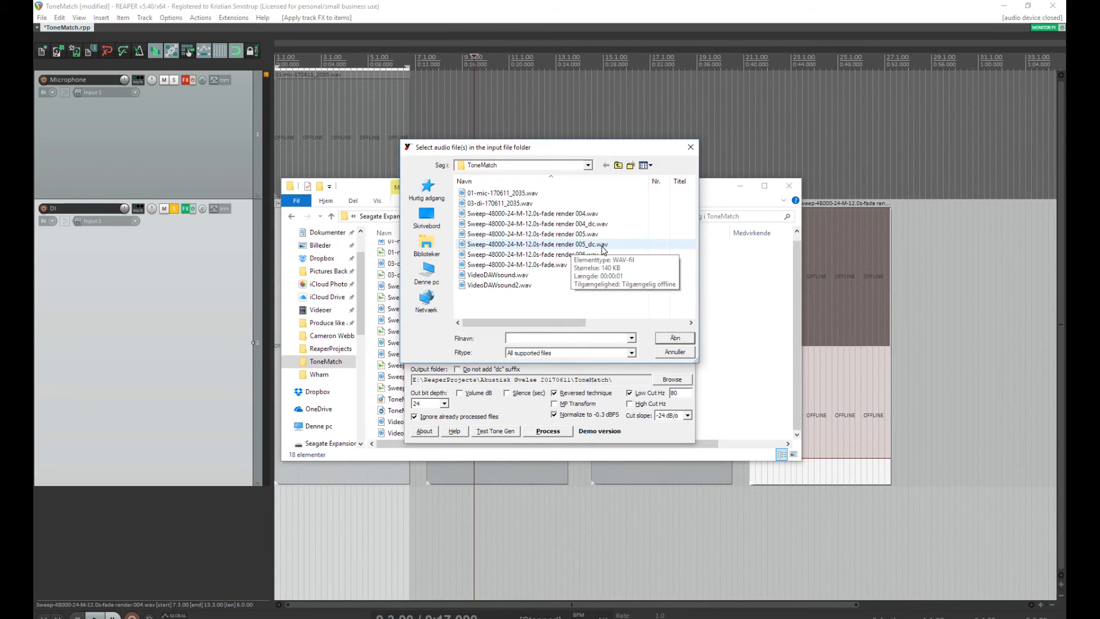
double_click(567, 255)
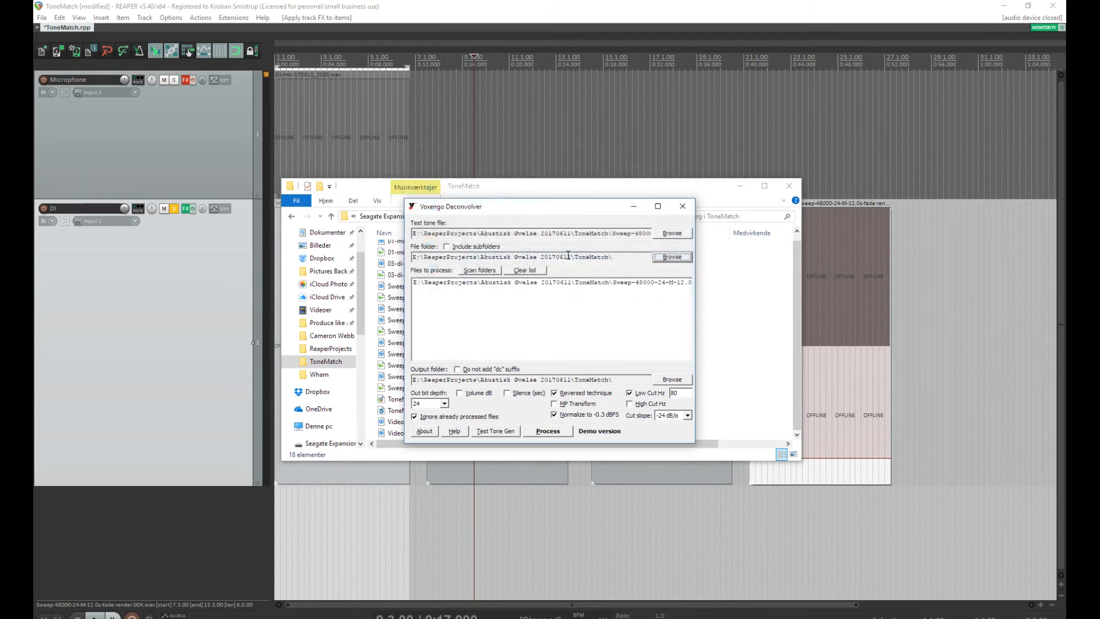
click(562, 432)
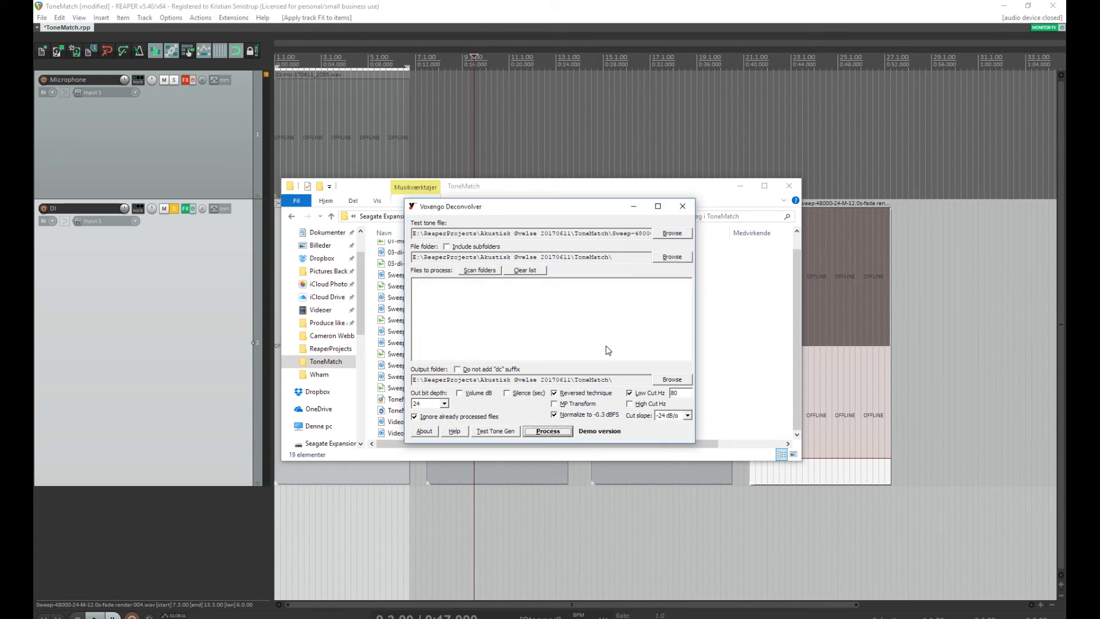
click(682, 206)
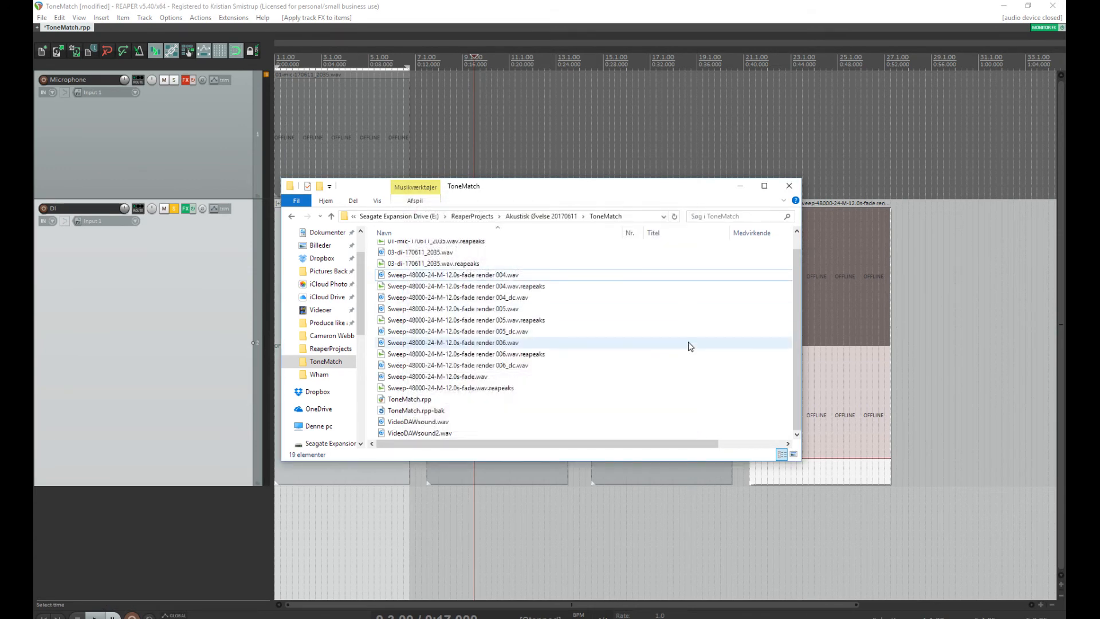
Insert the three deconvolved _dc.wav files on the DI track after the rendered sweeps and bypass the track's effects
click(517, 367)
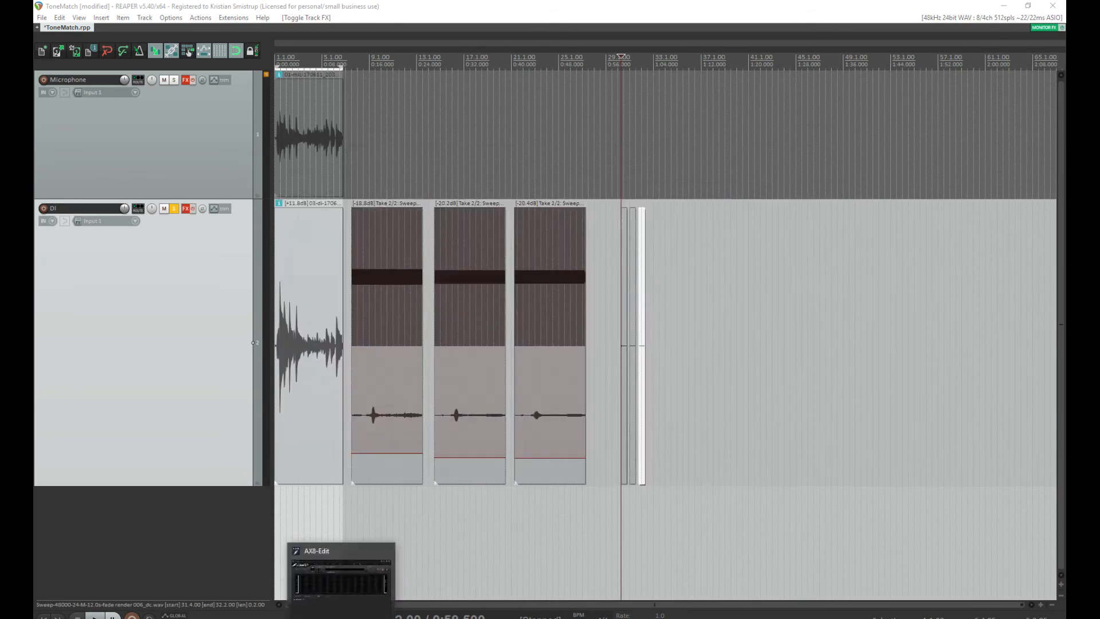
Switch to AX8-Edit and open Axe-Manage Cabs, acknowledging the backup reminder
click(385, 564)
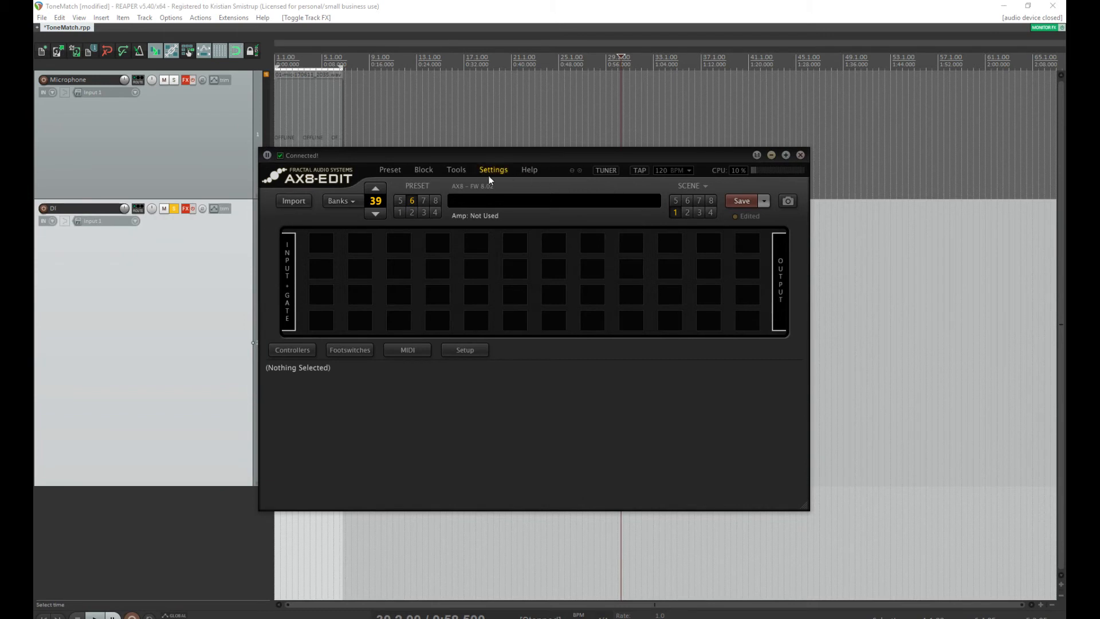
click(457, 170)
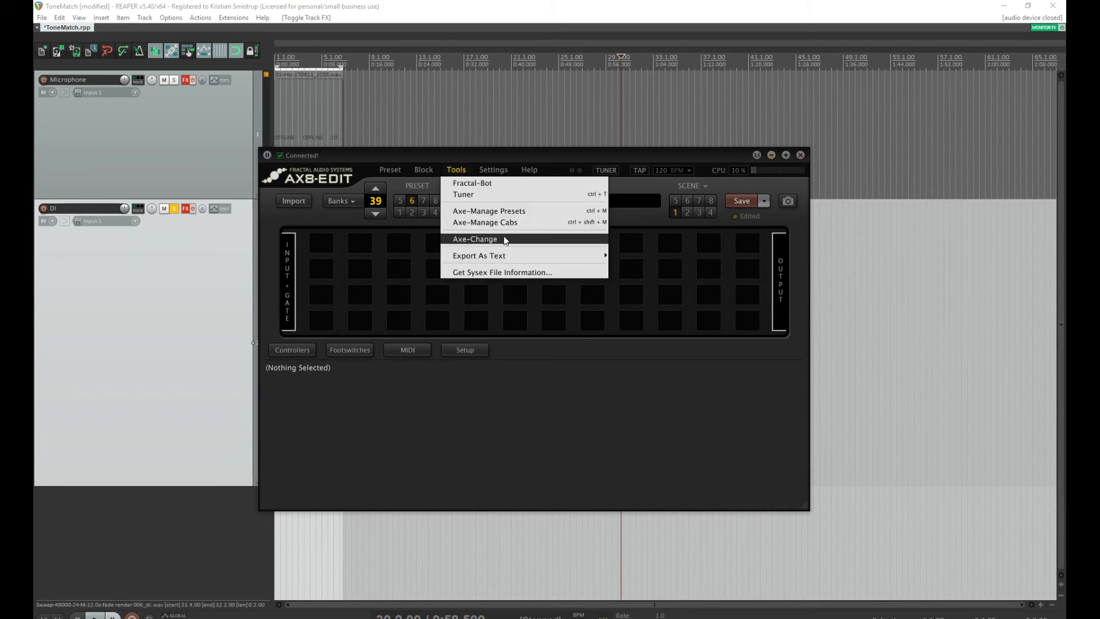
click(514, 224)
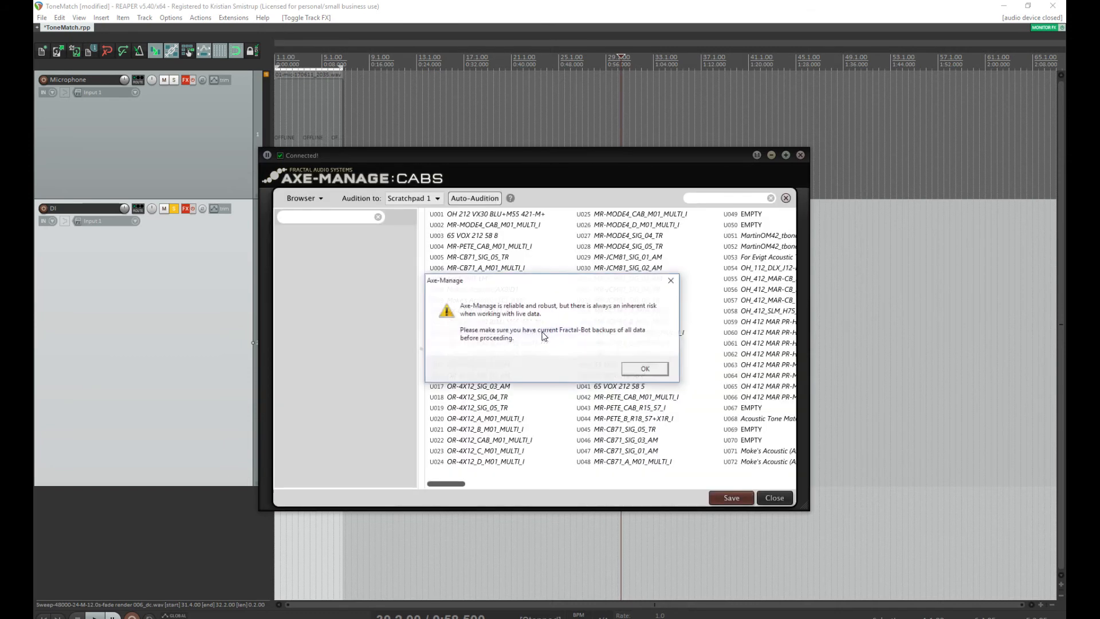
click(644, 368)
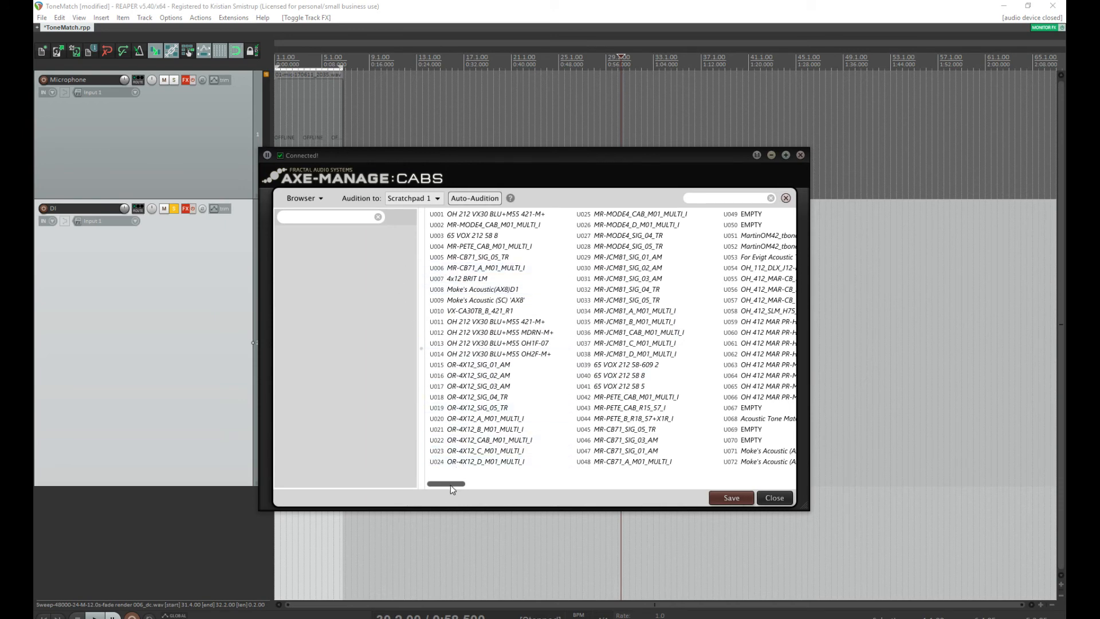
Scan the ToneMatch project folder for user cabs and load the results into the cab browser
drag(450, 484, 536, 485)
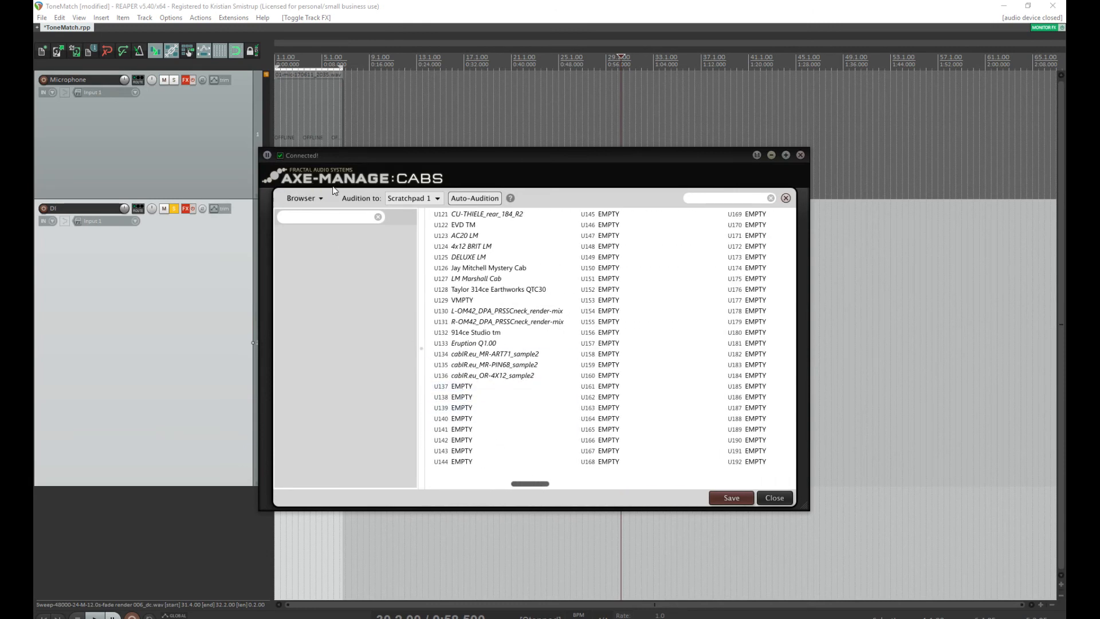
click(321, 201)
click(332, 232)
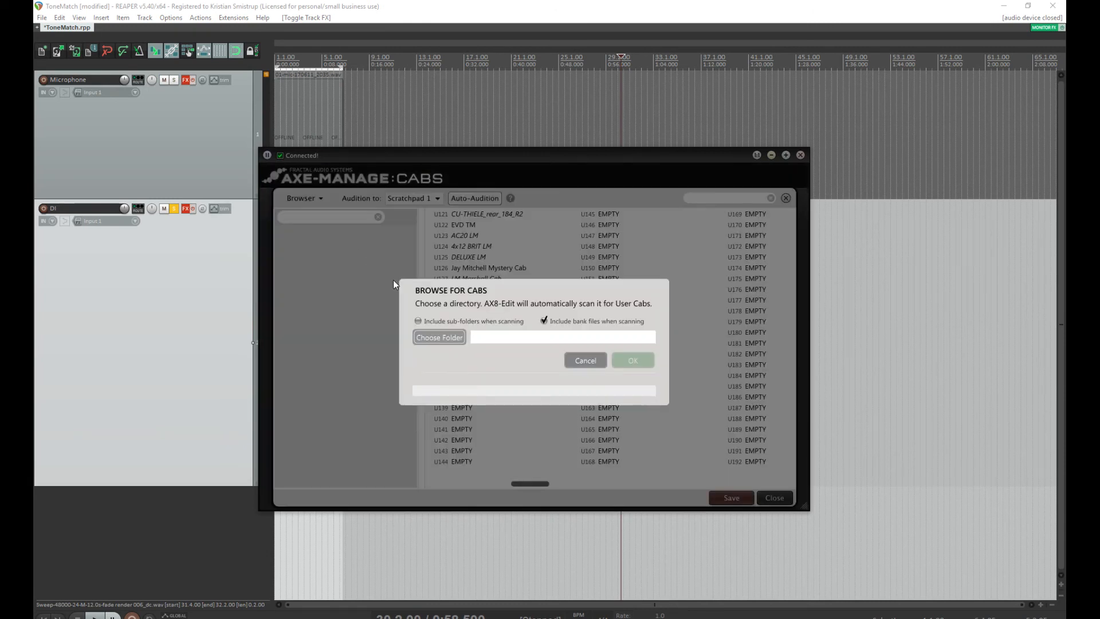
click(455, 338)
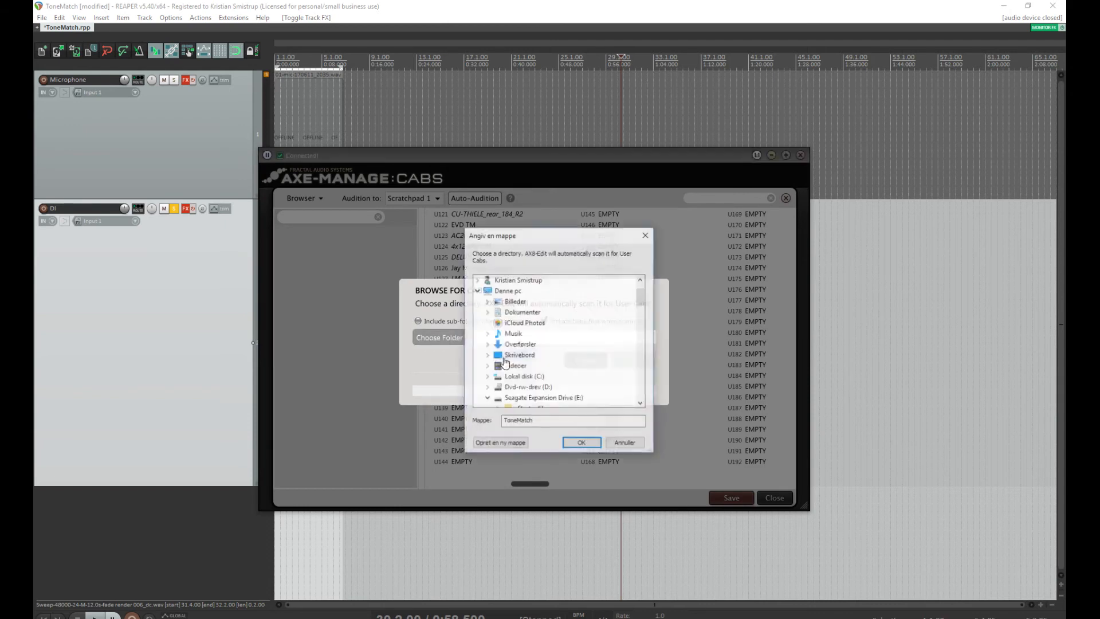
click(582, 444)
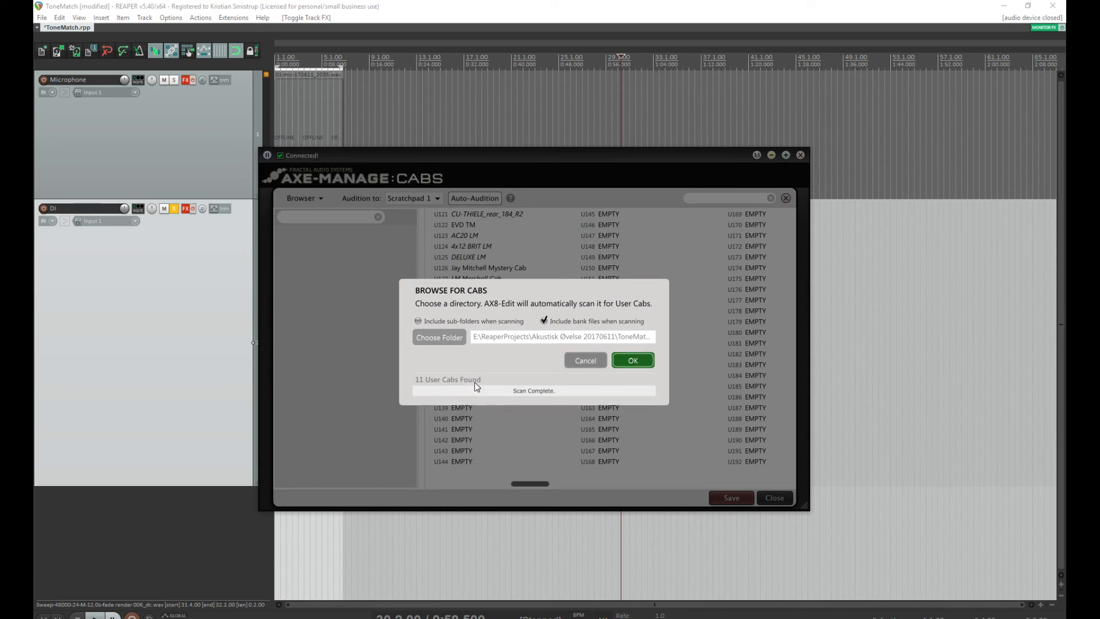
click(633, 359)
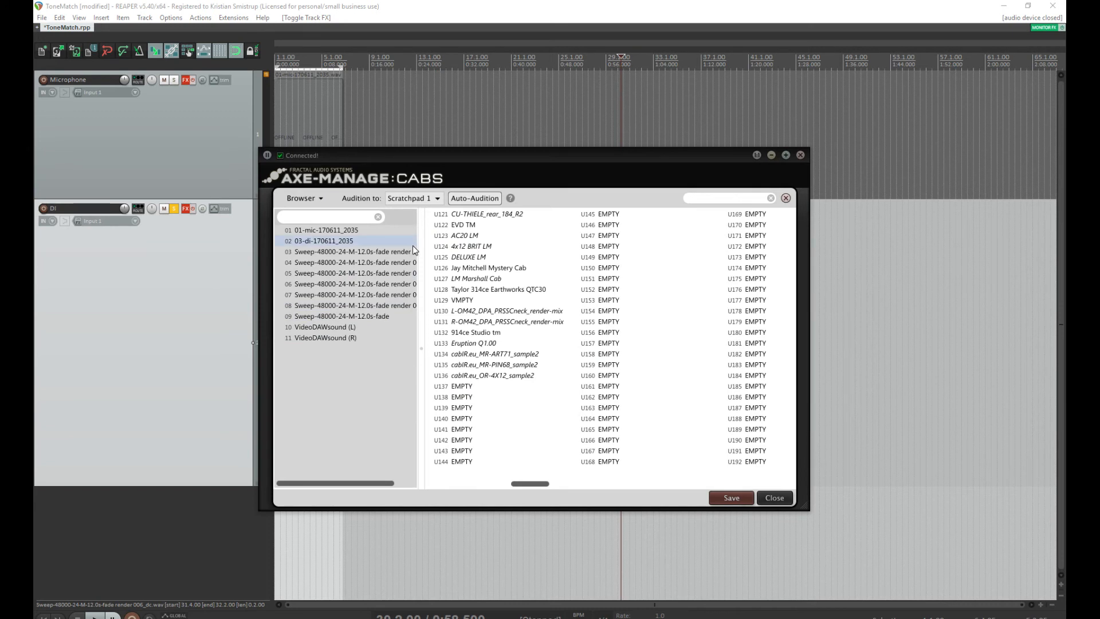
Copy the three deconvolved _dc files (renders 004, 005 and 006) from the browser into user cab slots U139 to U141
drag(421, 245, 466, 247)
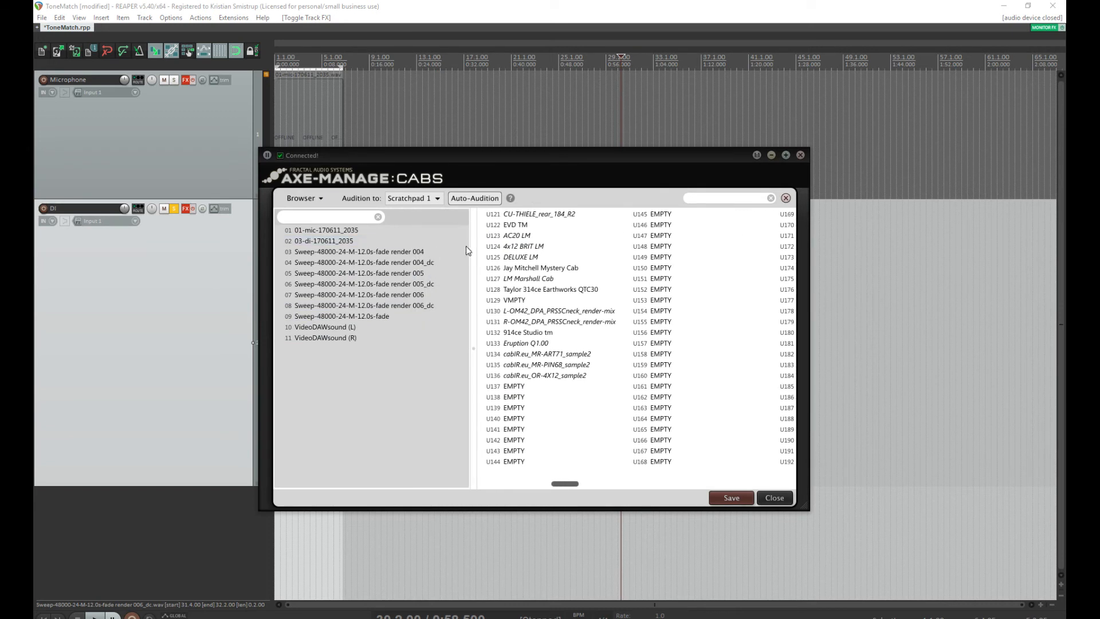
click(415, 262)
ctrl+click(406, 283)
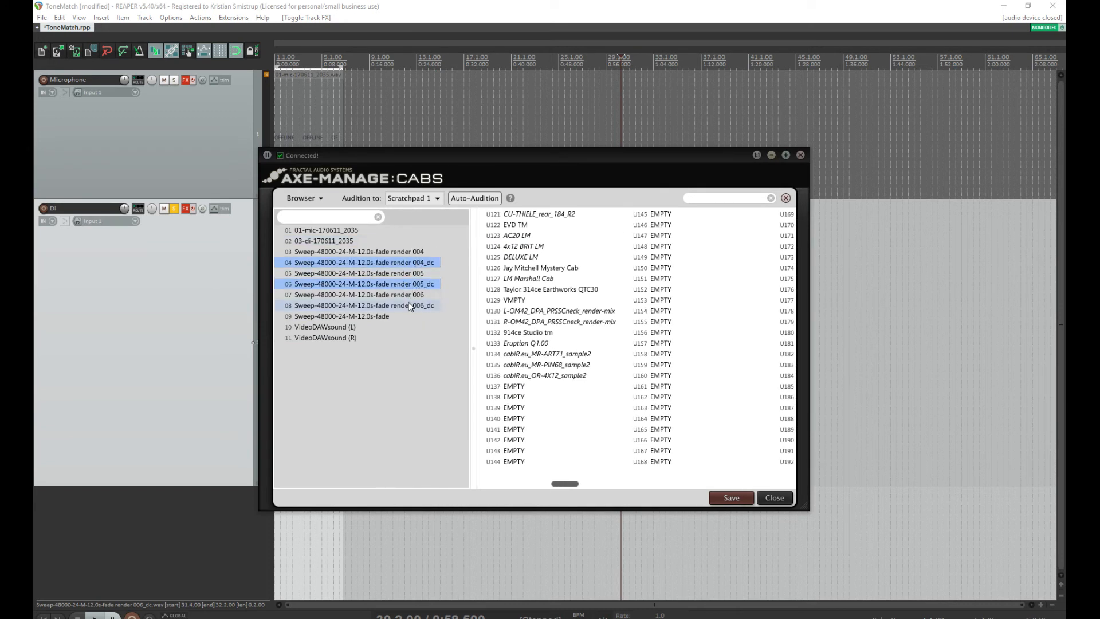
ctrl+click(408, 305)
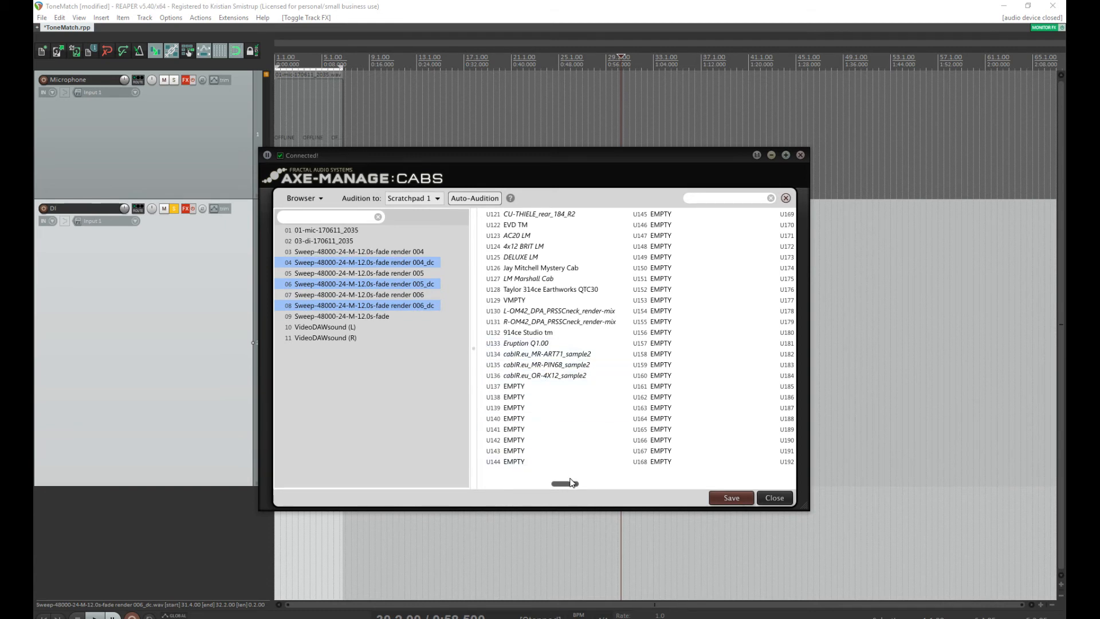
drag(381, 267, 731, 410)
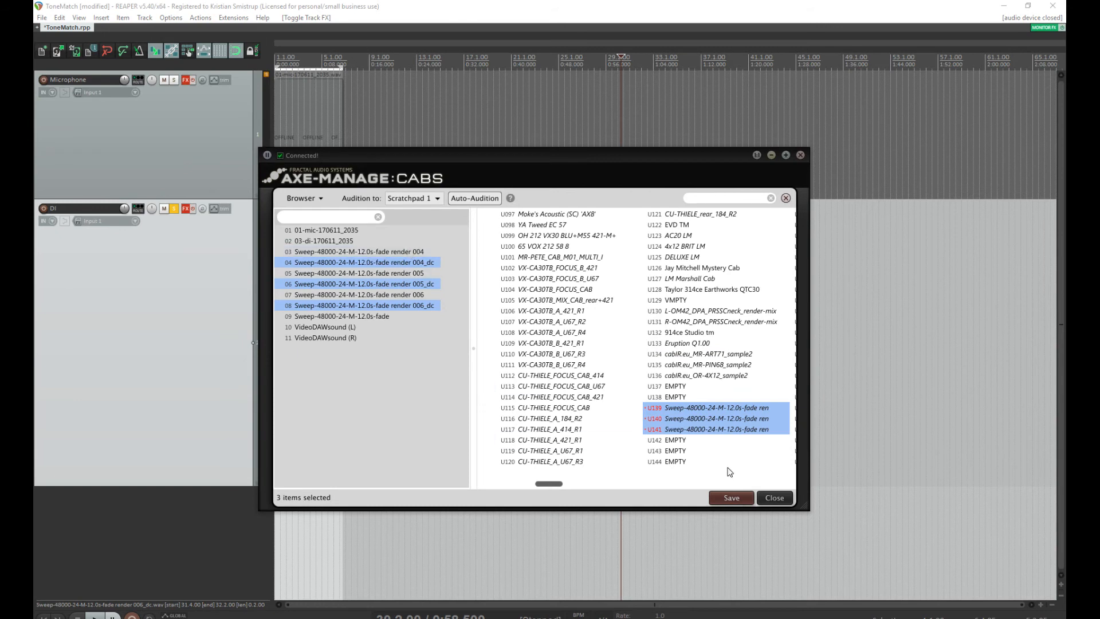
Rename the cab in slot U139 as OM42 TM 0 Smooth
click(723, 407)
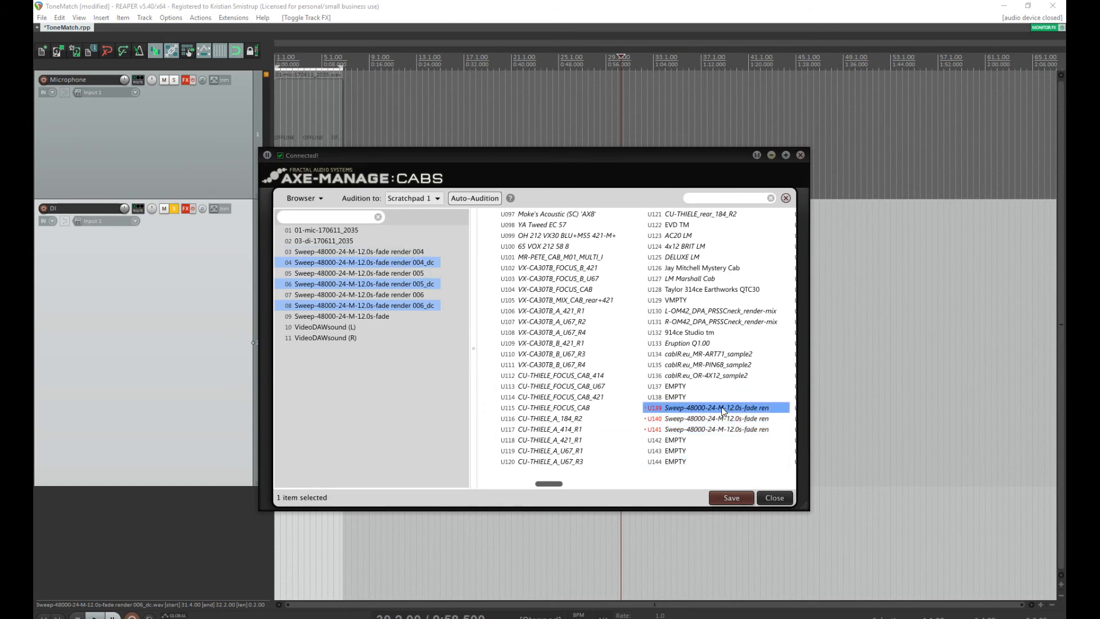
click(723, 407)
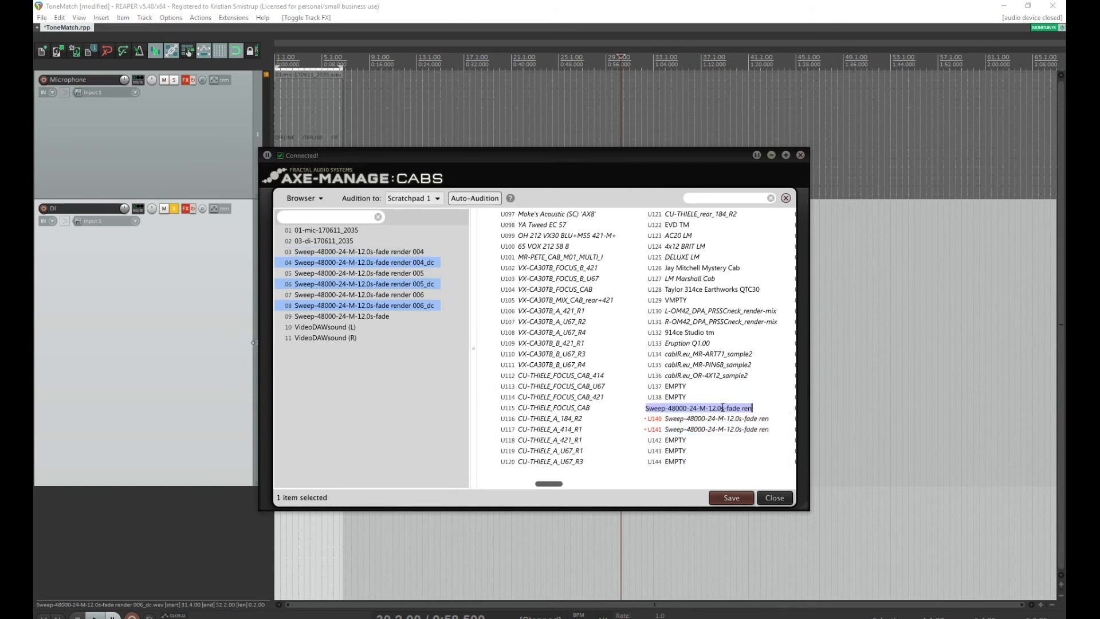
text(OM)
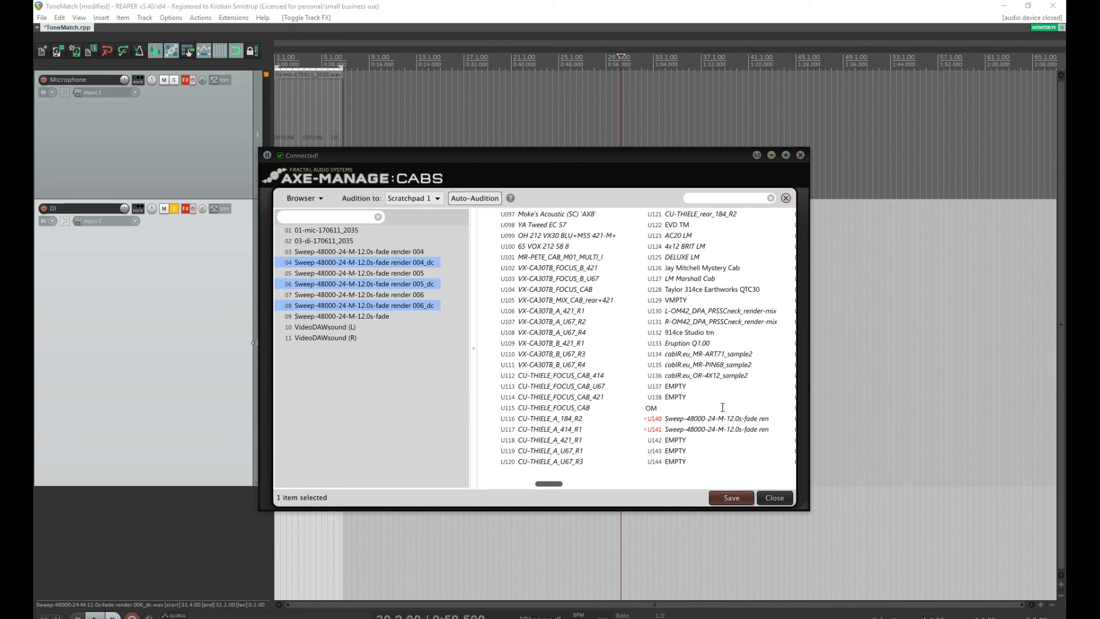
text(42 TM 0 Smooth)
Rename the cab in slot U140 as OM42 TM 2 Smooth
click(692, 419)
right_click(691, 419)
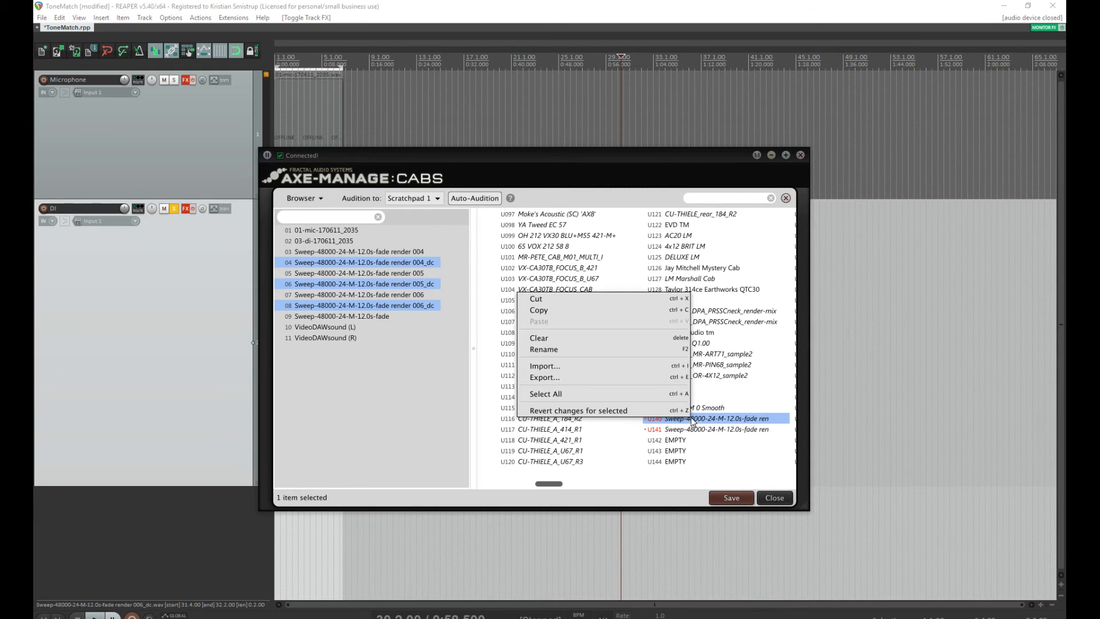
click(565, 349)
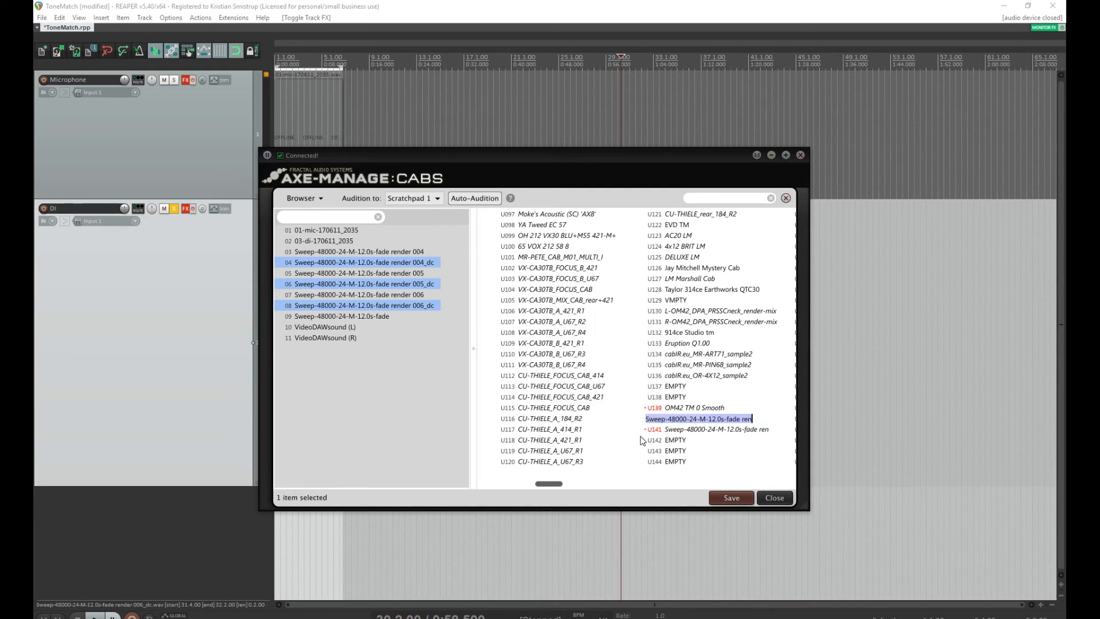
text(OM42 TM 2 Smooth)
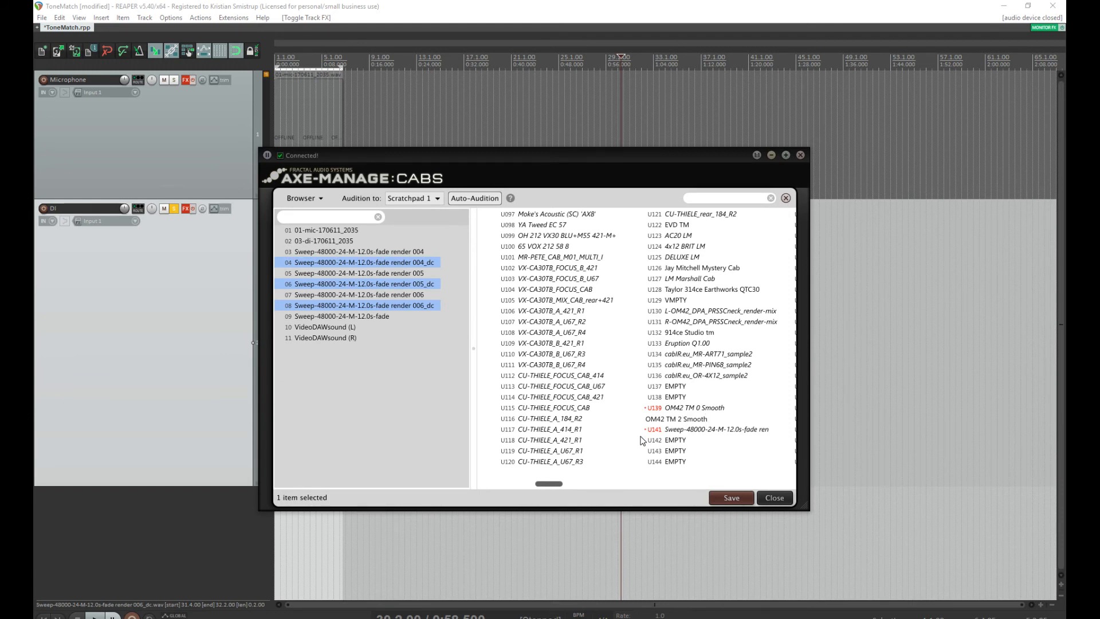
Rename the cab in slot U141 as OM42 TM 5 Smooth
click(698, 430)
right_click(698, 433)
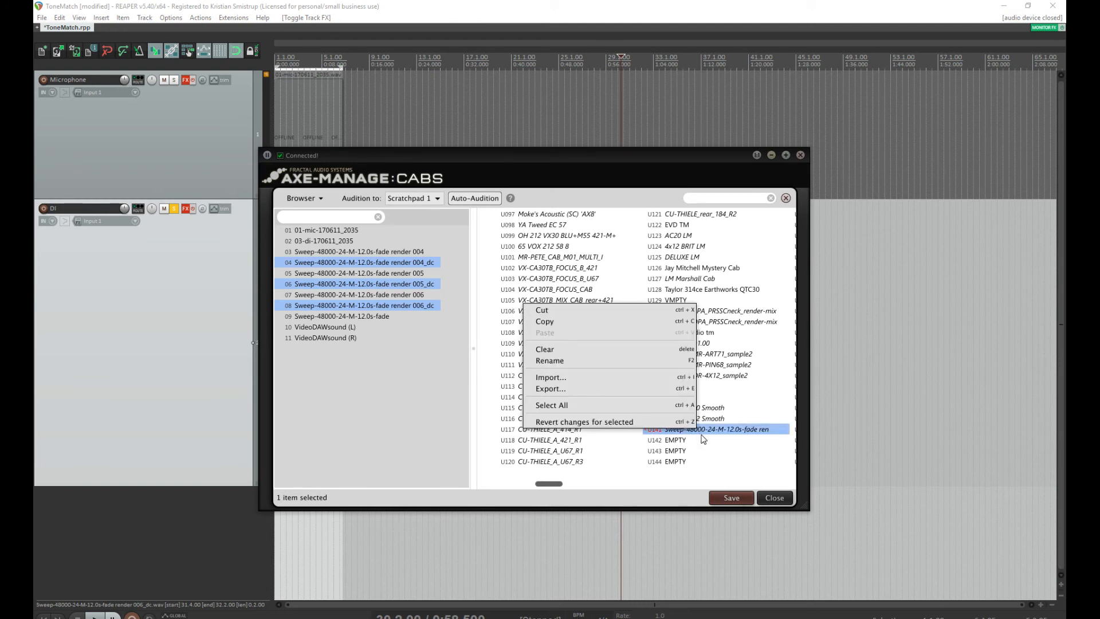
click(566, 359)
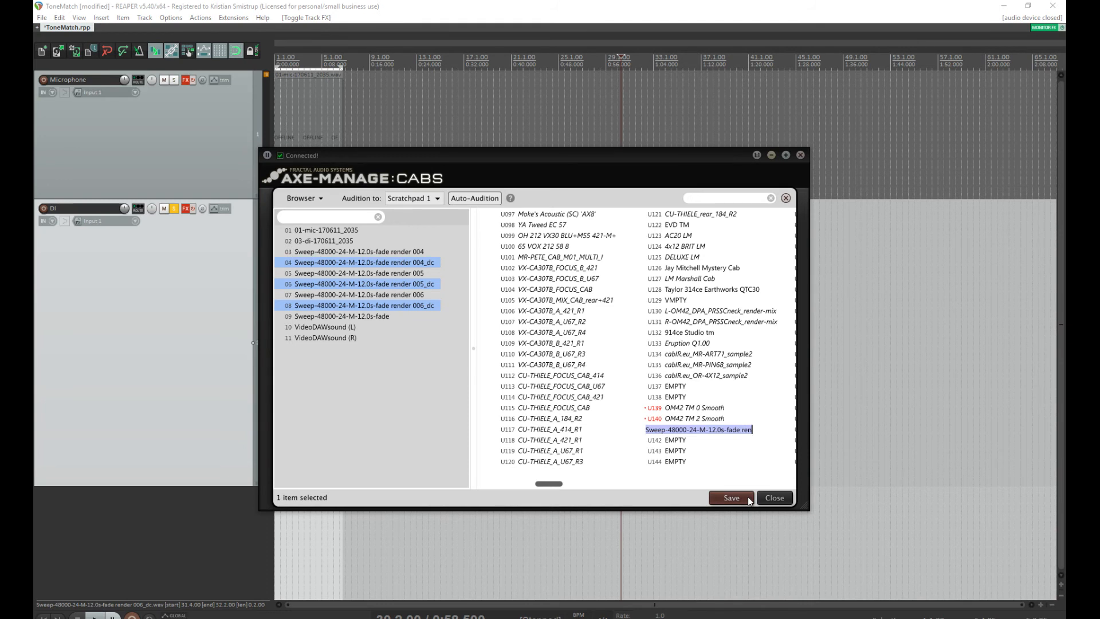
text(OM)
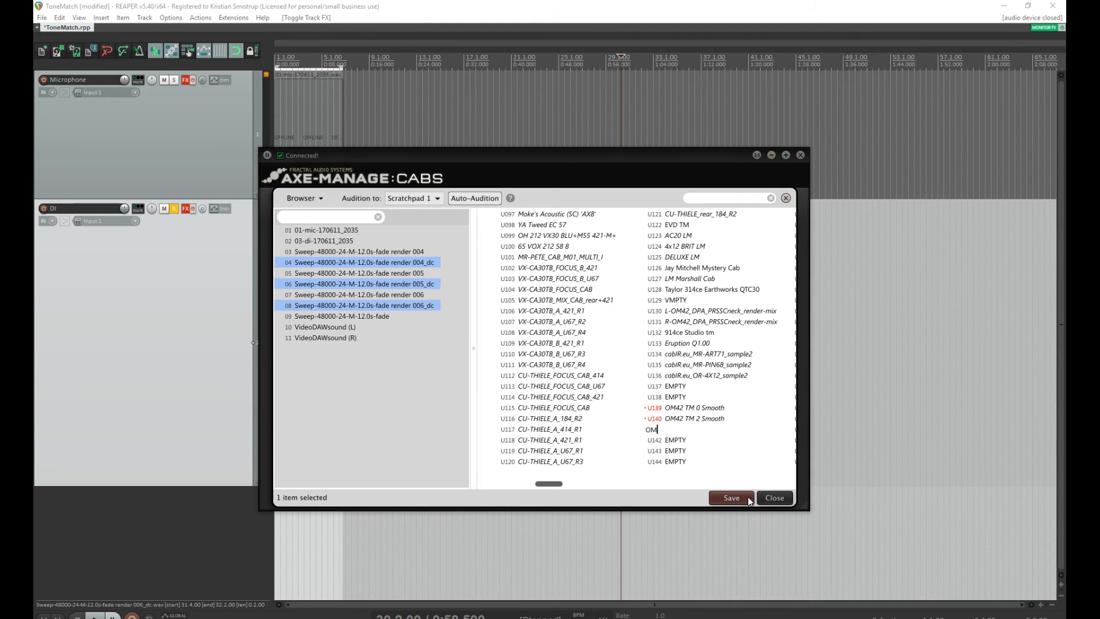
text(42 TM 5 smooth)
key(BackSpace)
key(BackSpace)
key(BackSpace)
key(BackSpace)
key(BackSpace)
key(BackSpace)
text(Smooth)
key(Return)
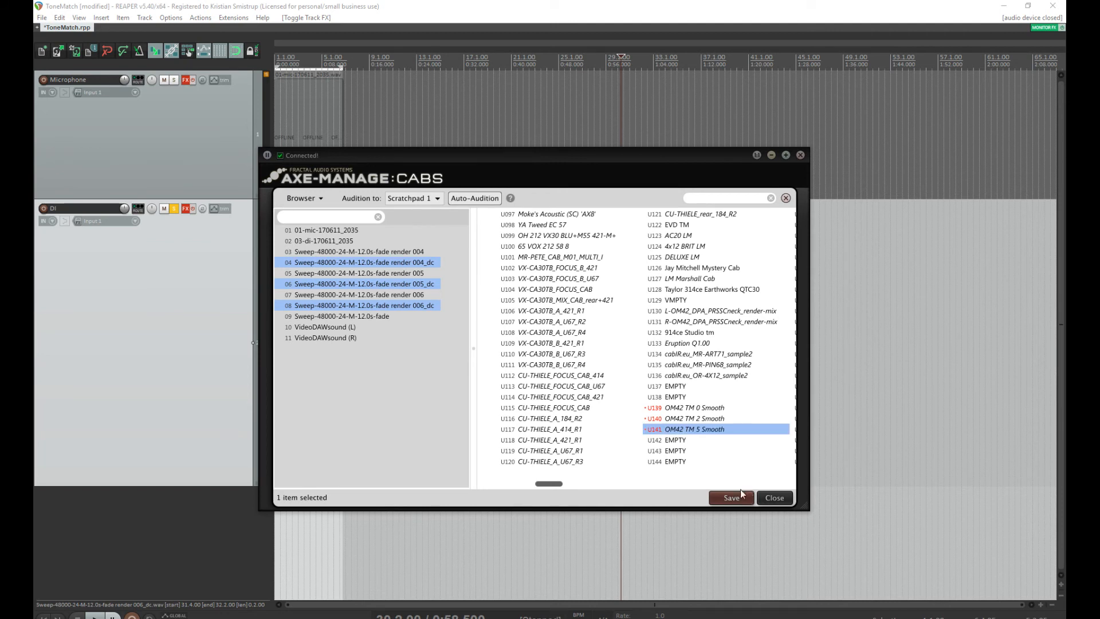
Save the three new user cabs to the AX8 and close Axe-Manage Cabs
click(739, 499)
click(594, 367)
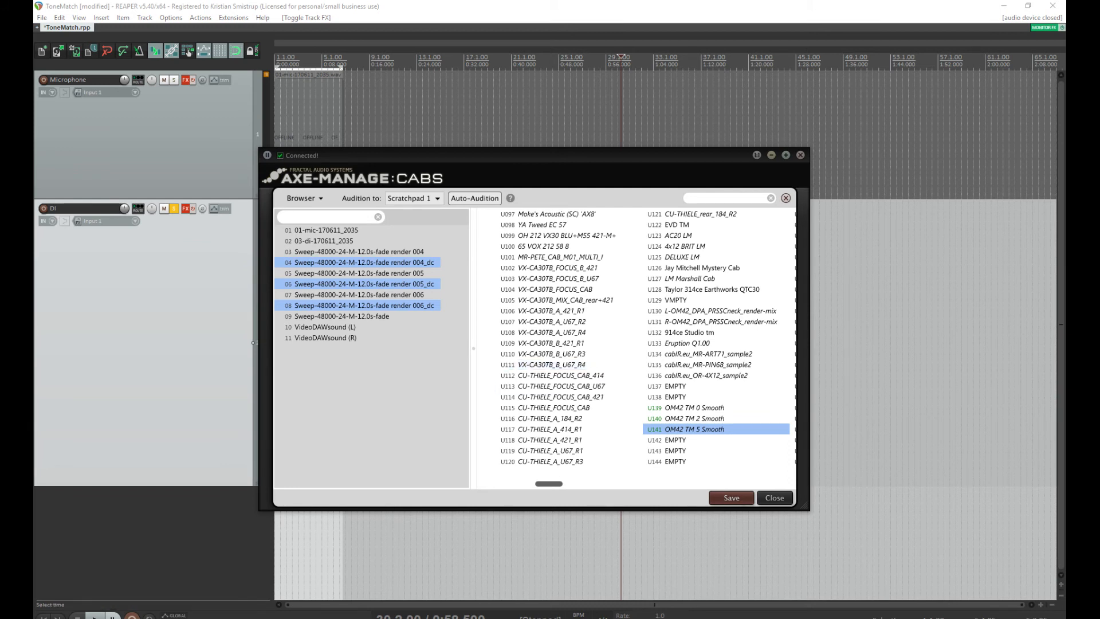
click(774, 498)
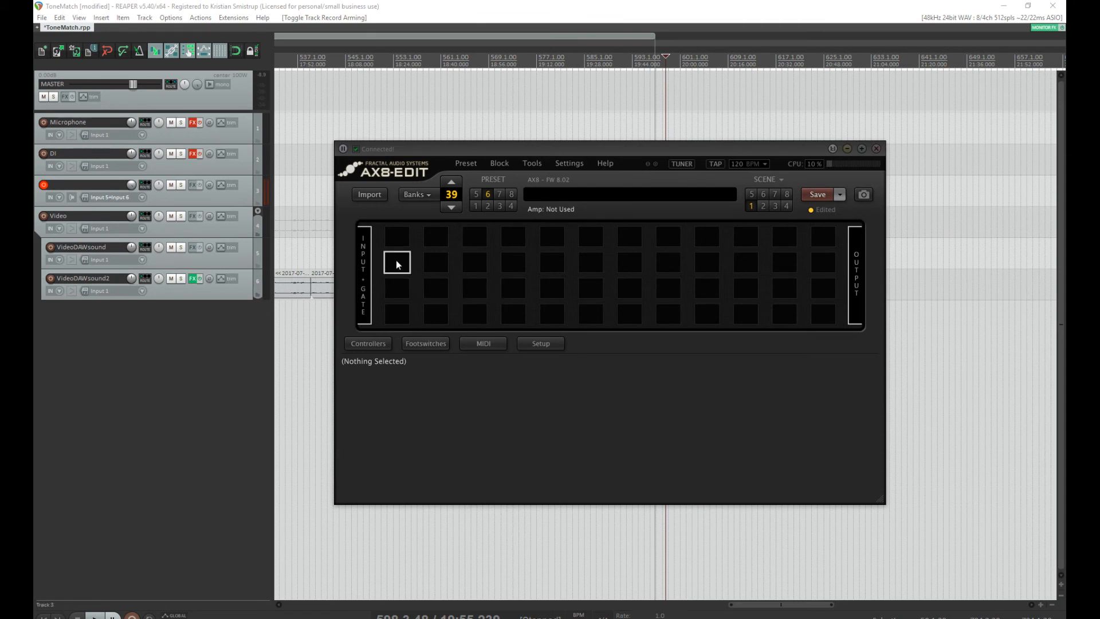
Connect input to output along the second grid row and add Cab and Volume/Pan 1 blocks in its fourth and fifth slots
drag(410, 261, 856, 269)
click(514, 267)
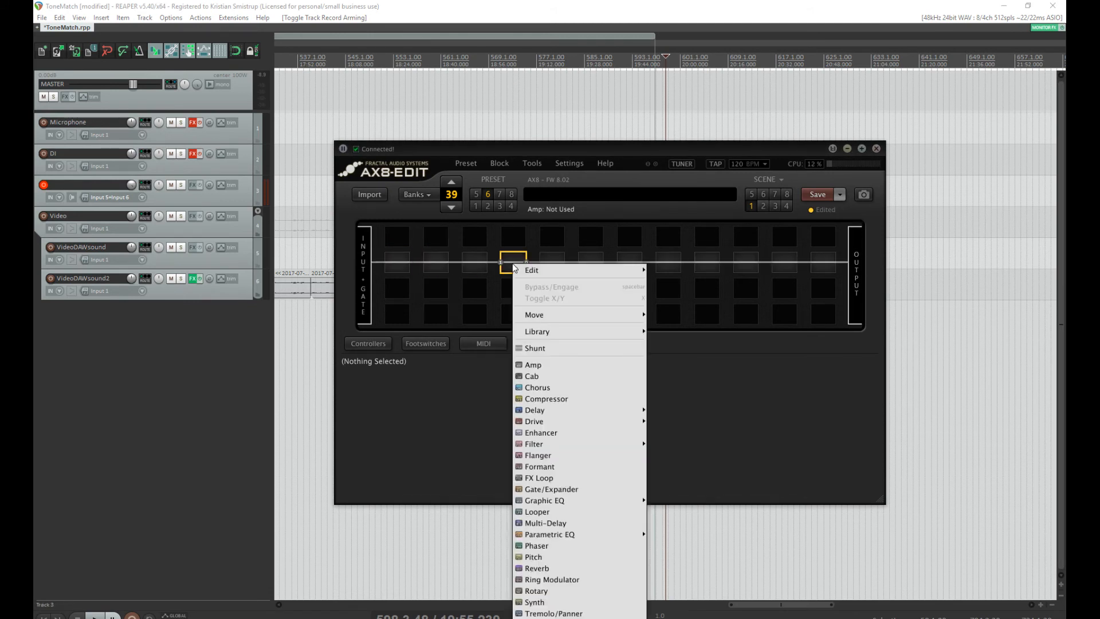
click(547, 372)
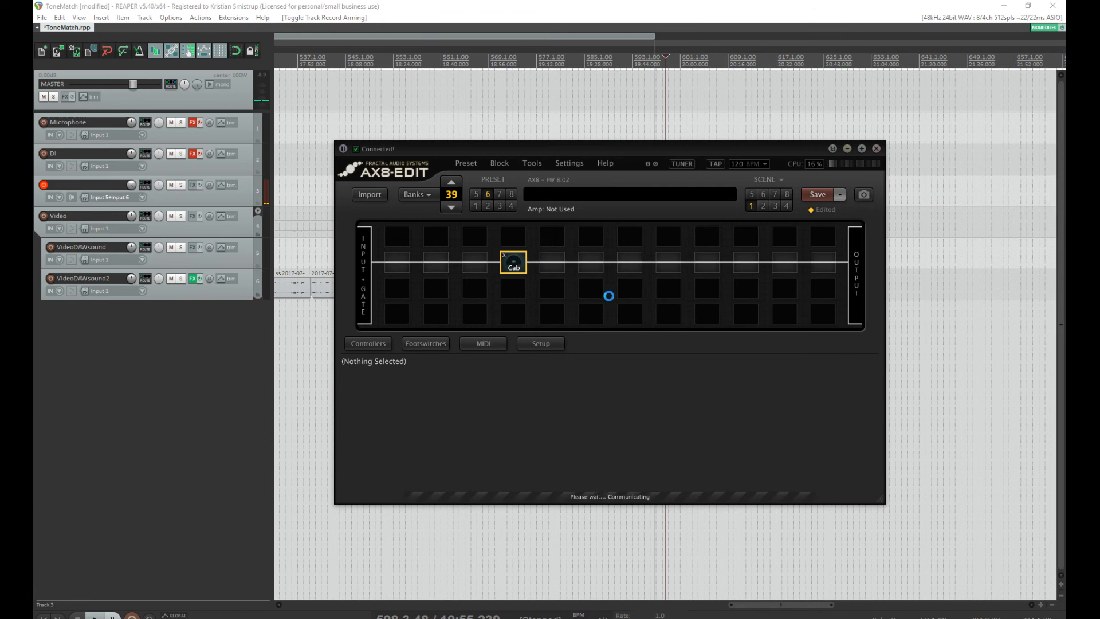
click(548, 265)
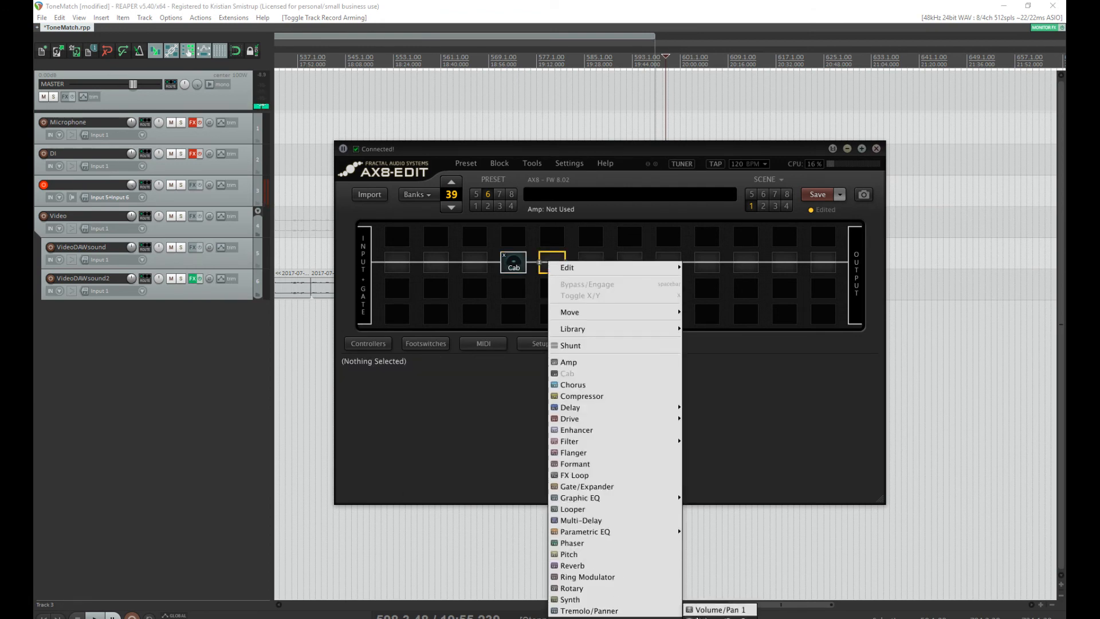
click(573, 608)
Add a Reverb block in the last slot of the second grid row and bypass it
click(823, 263)
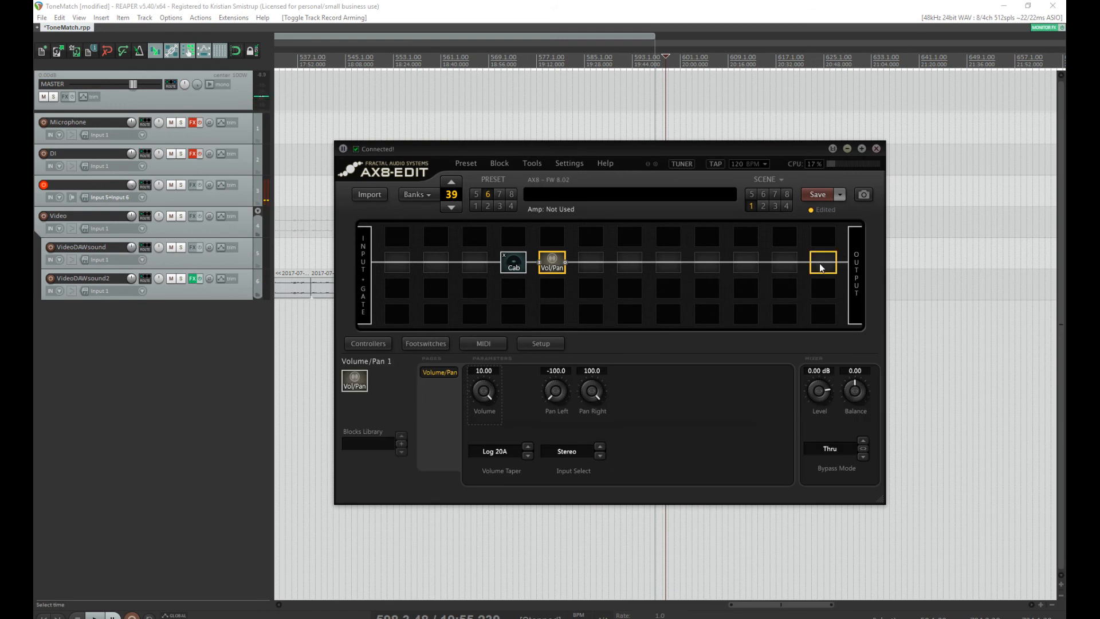
right_click(820, 259)
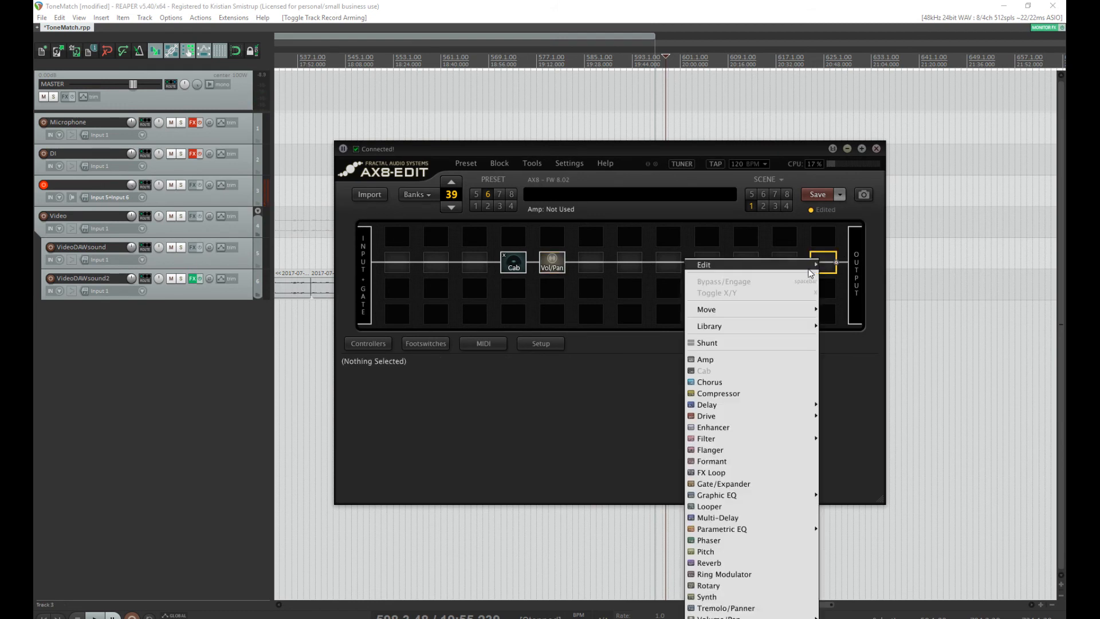
click(733, 563)
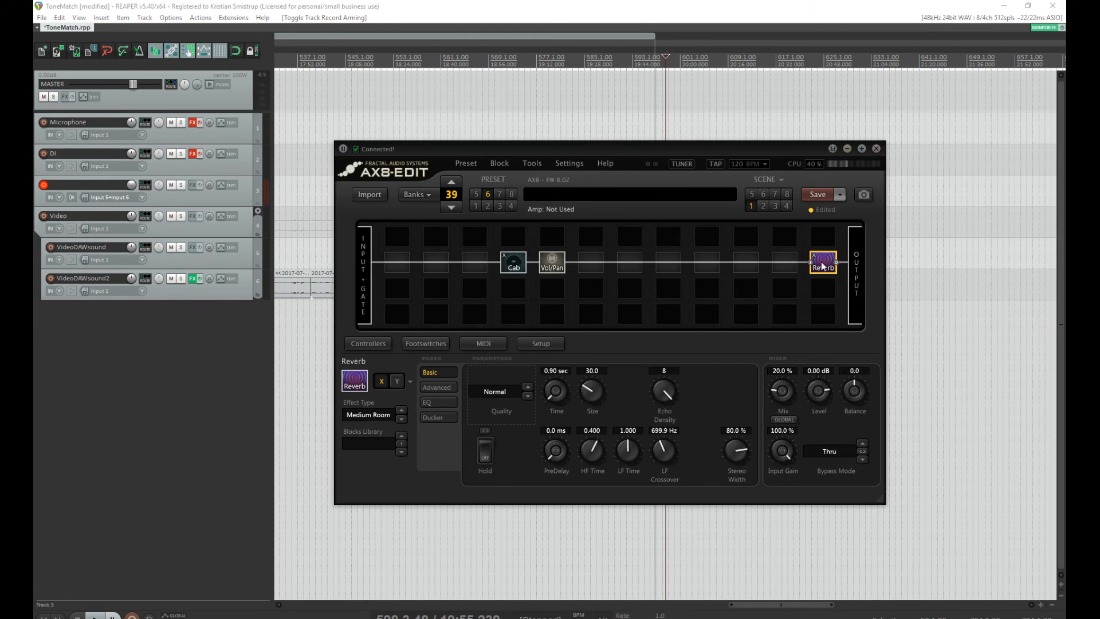
double_click(822, 266)
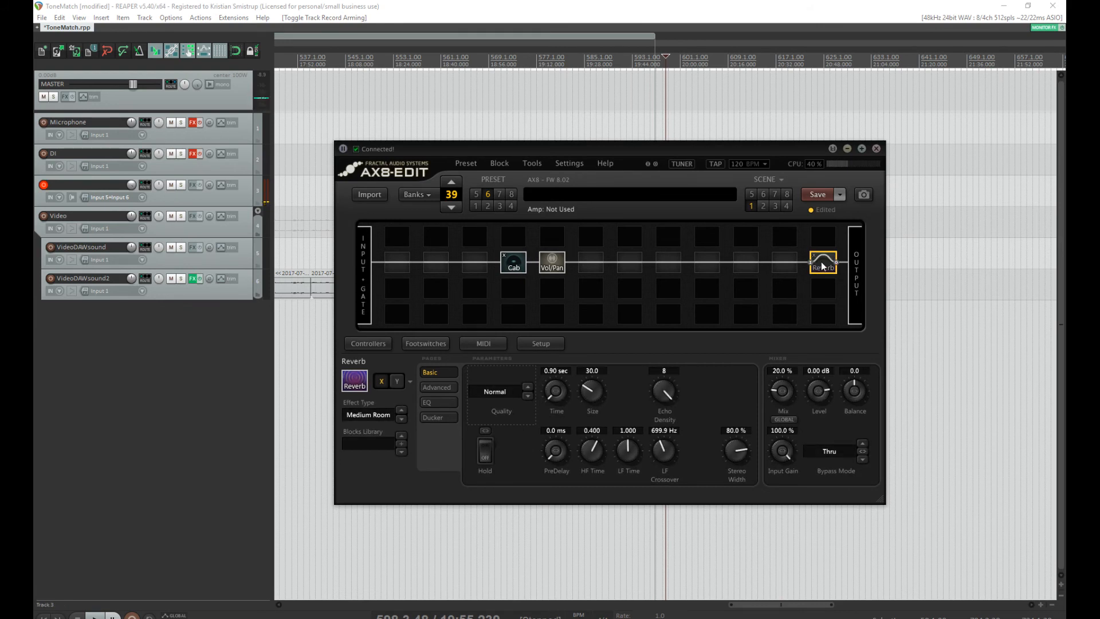
Bypass the Cab block to hear the dry signal, and load user cab U139 OM42 TM 0 Smooth into it
double_click(514, 263)
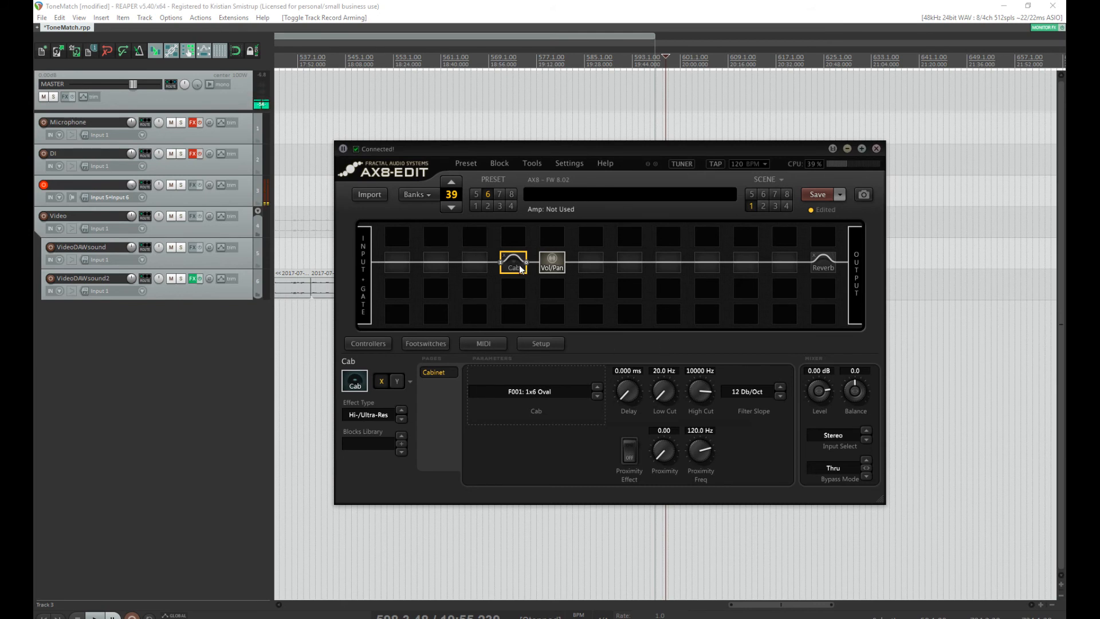
click(565, 393)
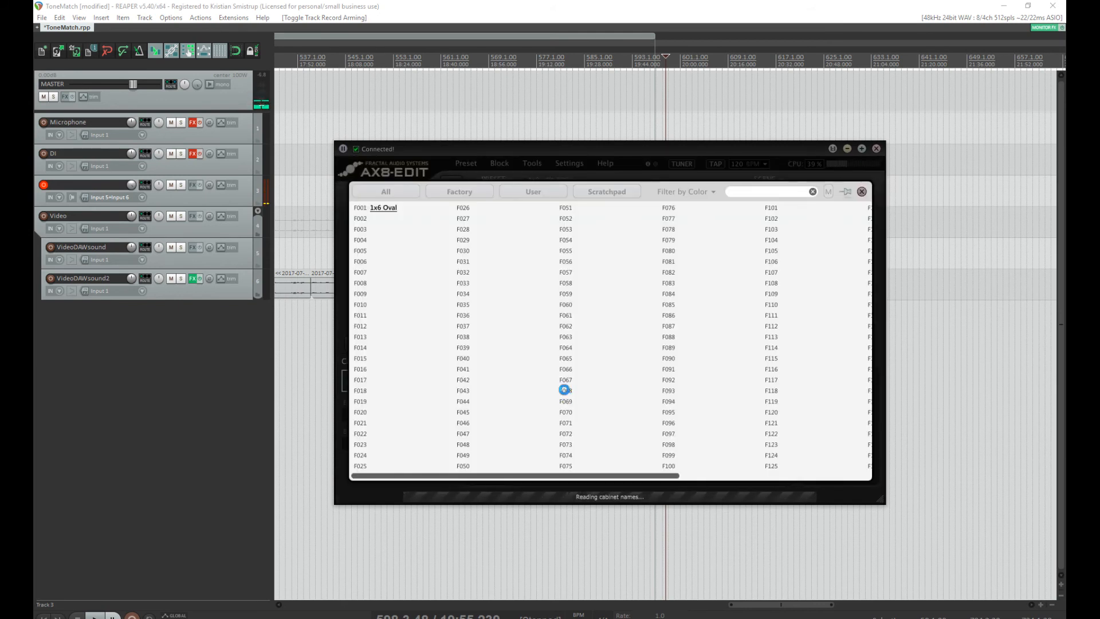
click(540, 194)
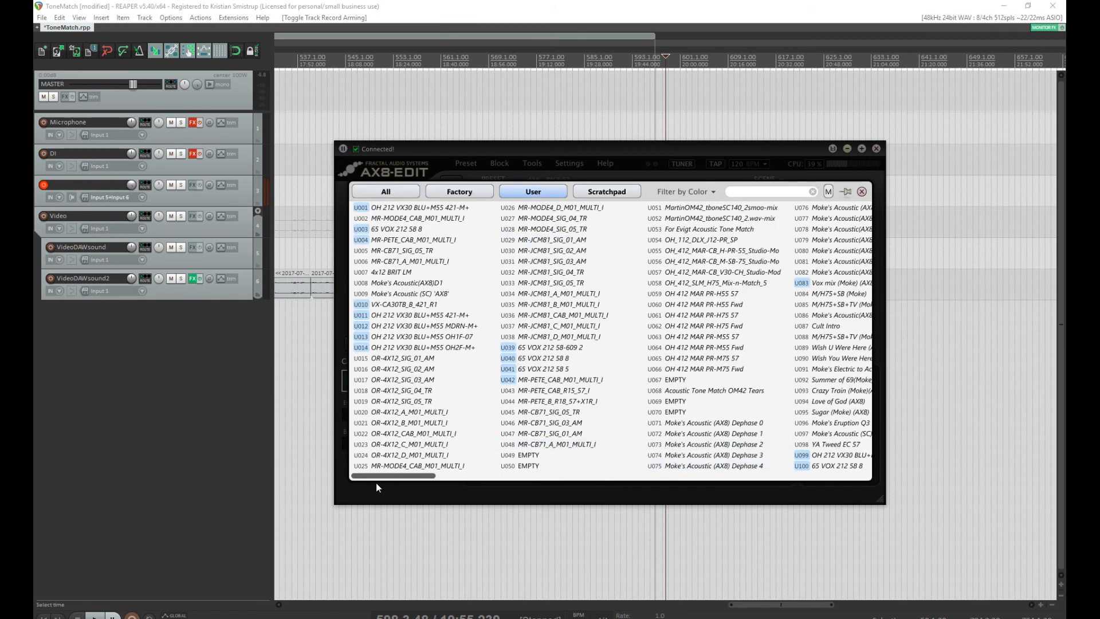
drag(388, 477, 487, 478)
click(610, 348)
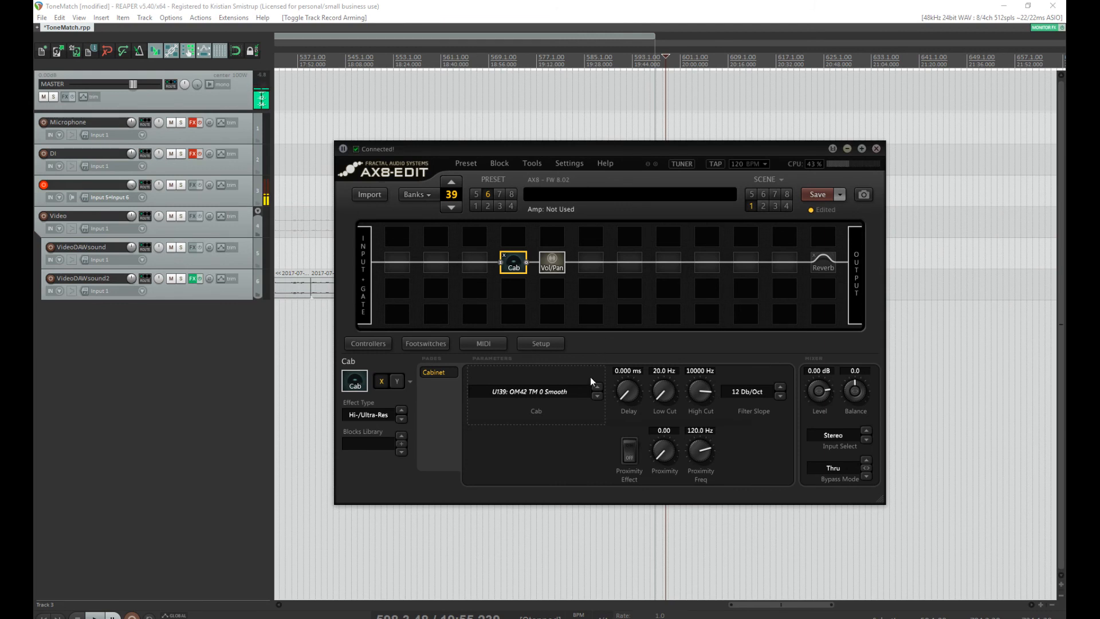
Step the Cab block through the next two user cabs, OM42 TM 2 Smooth and OM42 TM 5 Smooth
click(597, 397)
click(596, 396)
Engage the Reverb block and set its effect type to Studio
click(828, 265)
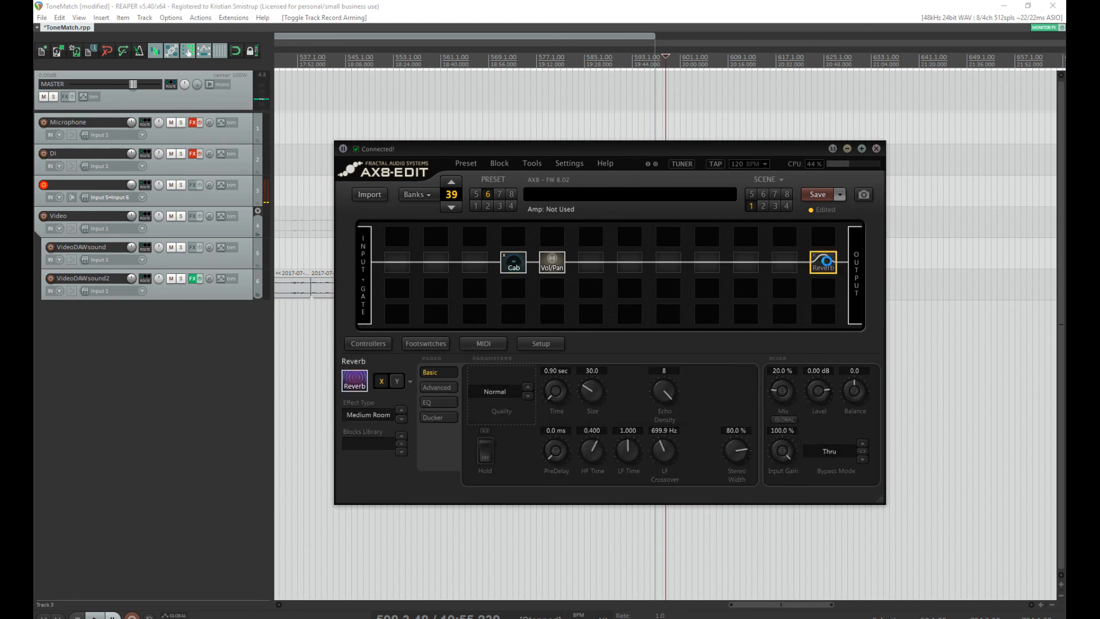
click(379, 414)
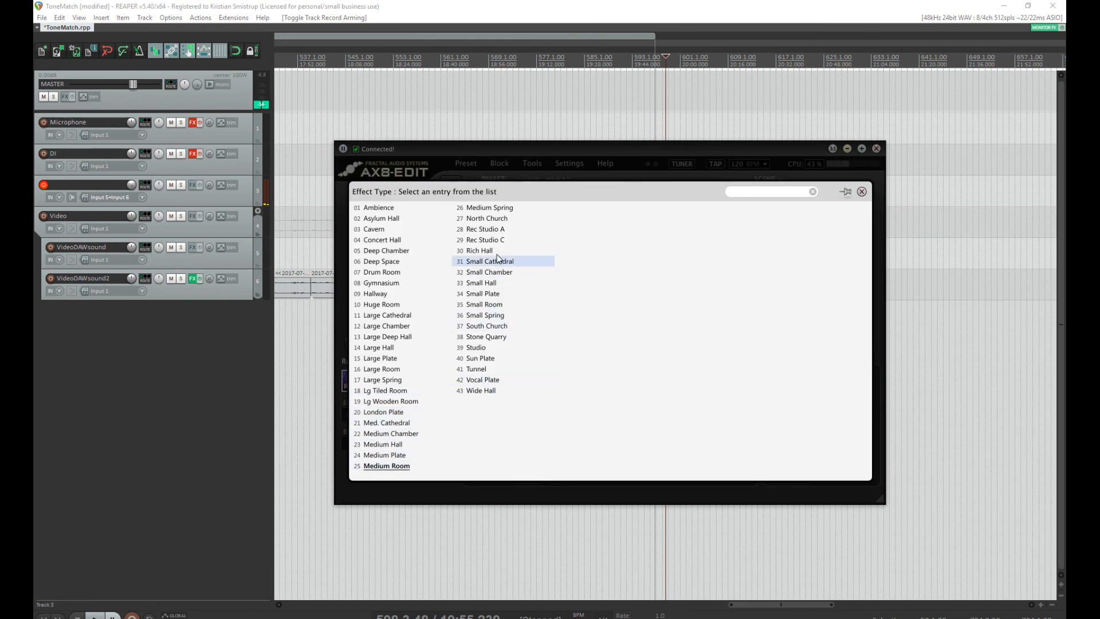
click(487, 347)
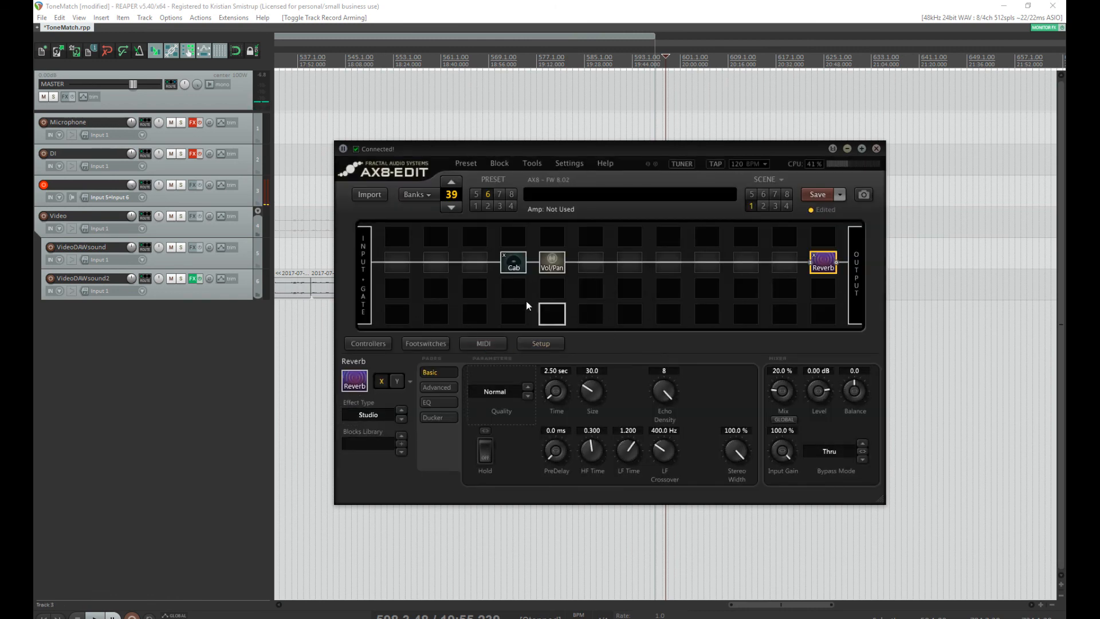
Load user cab U139 OM42 TM 0 Smooth into the Cab block
click(514, 262)
click(586, 401)
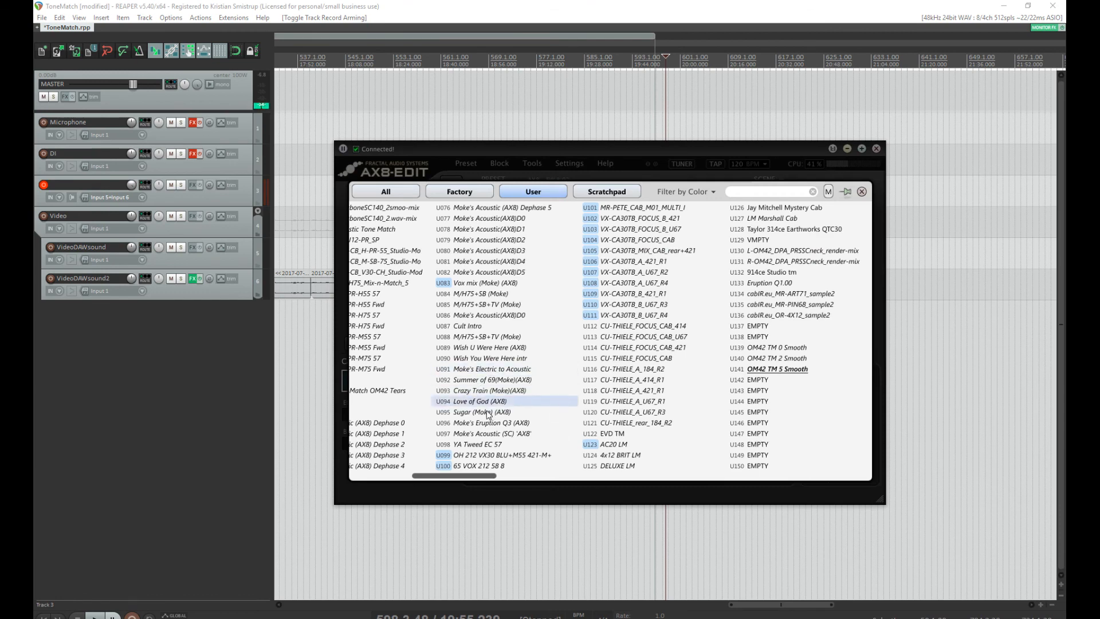
click(777, 347)
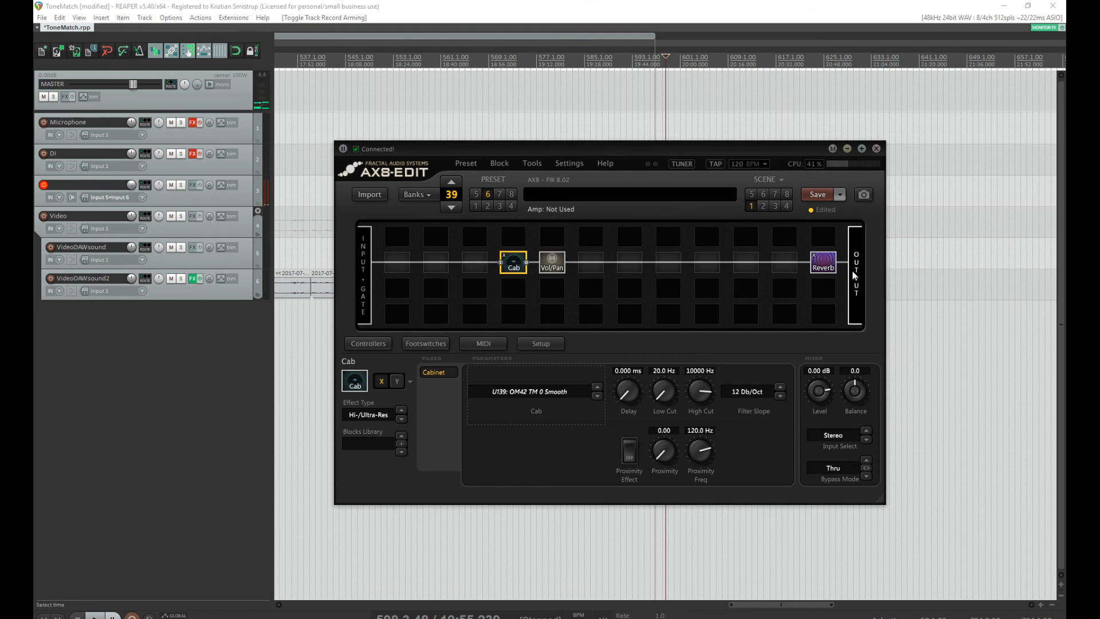
Change the Reverb block's effect type to Rich Hall and shorten its reverb time to about 1.69 sec
click(823, 262)
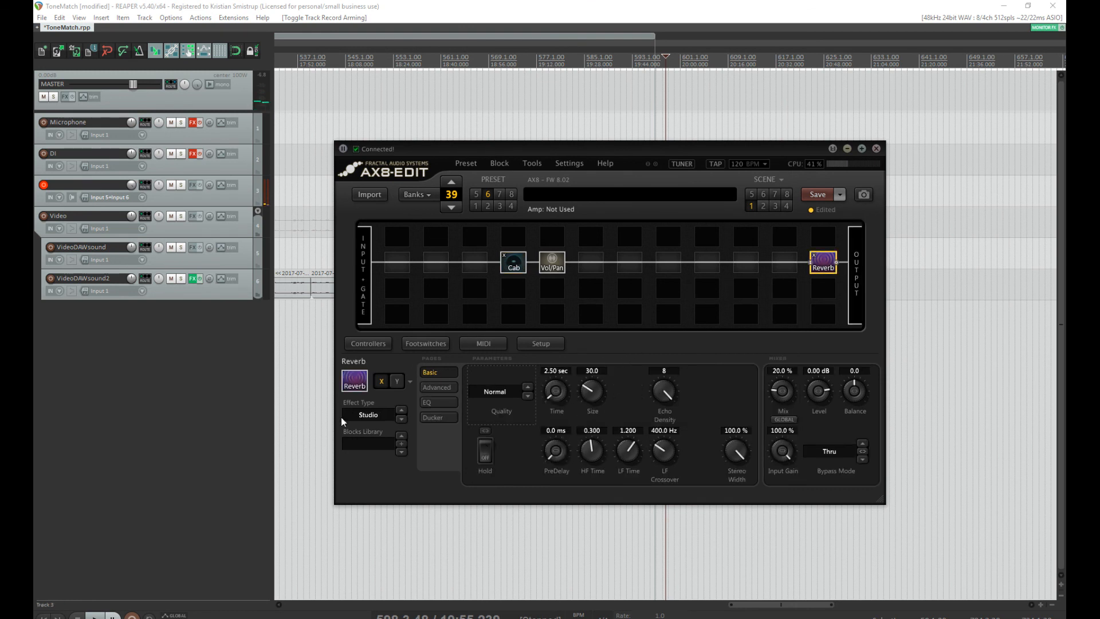
click(392, 417)
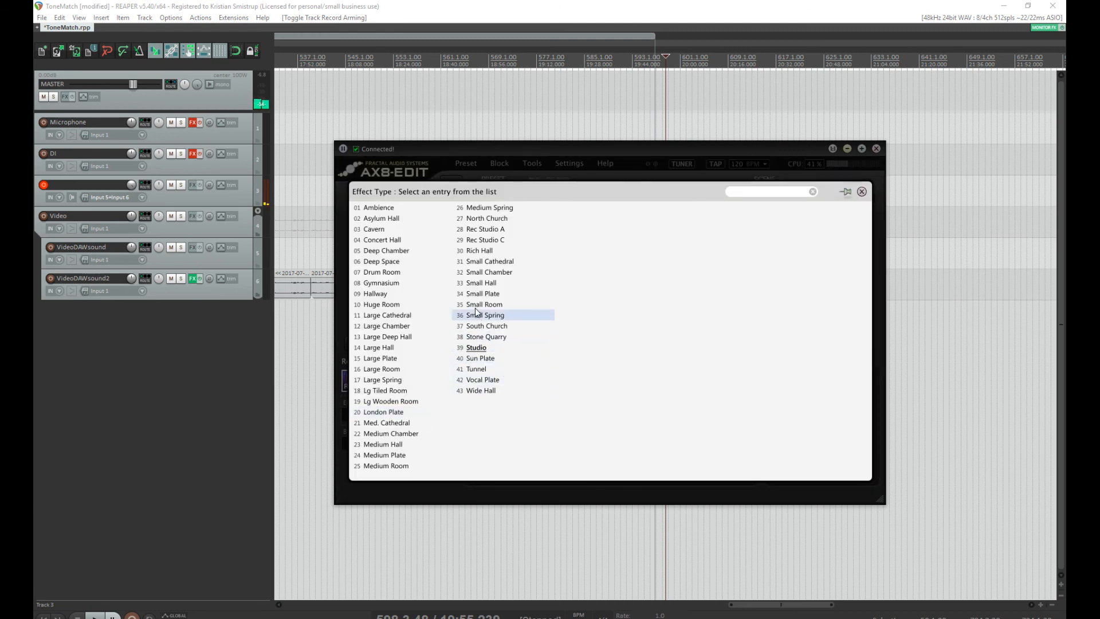
click(479, 251)
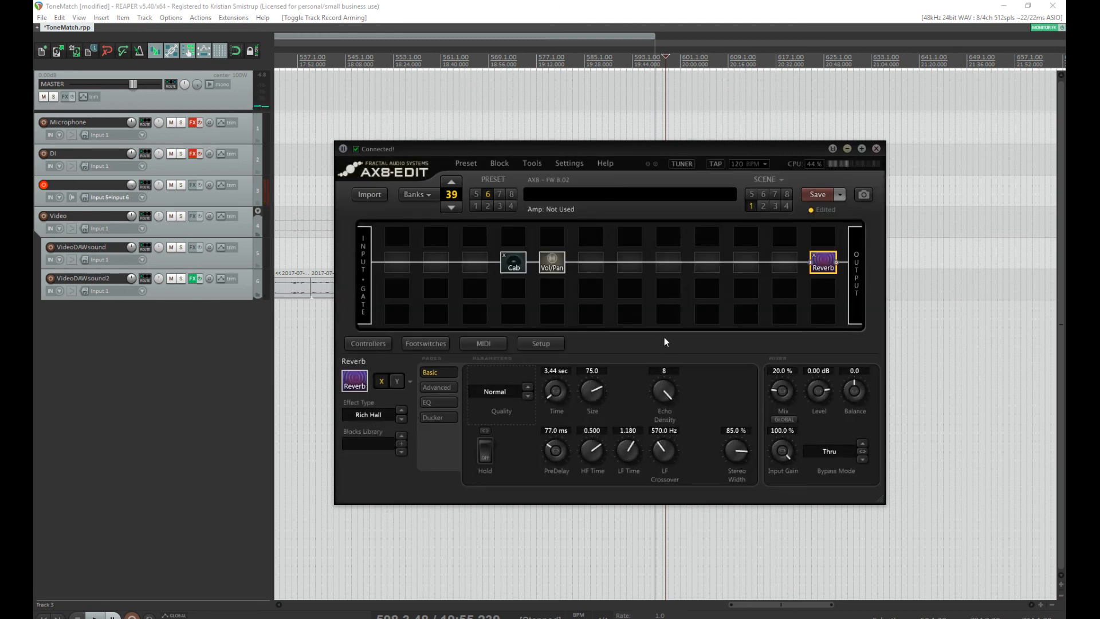
drag(552, 385, 550, 388)
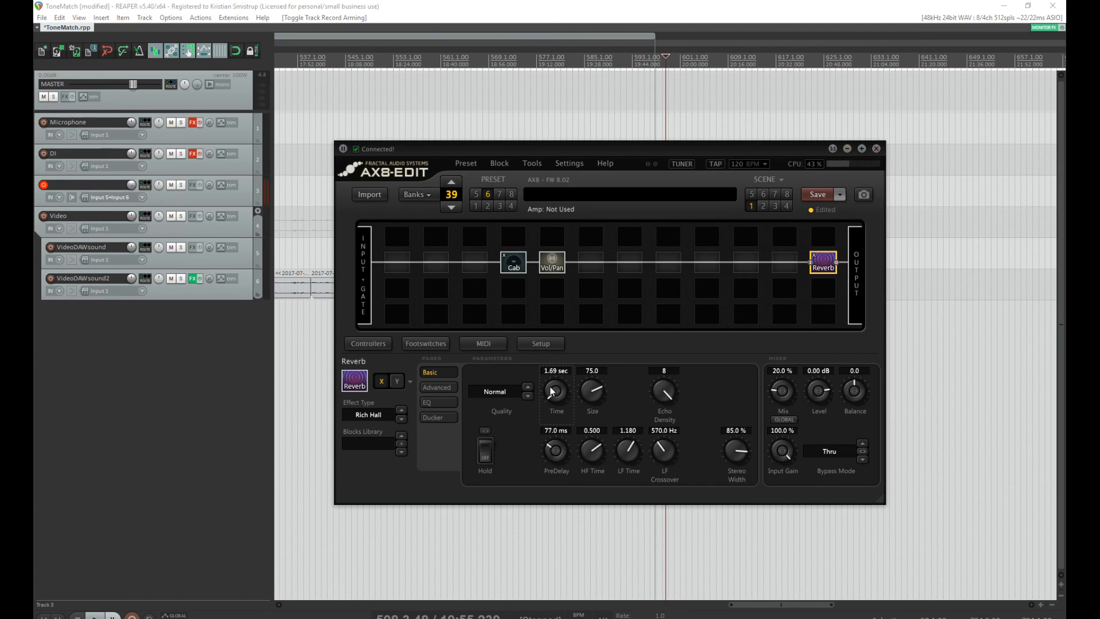